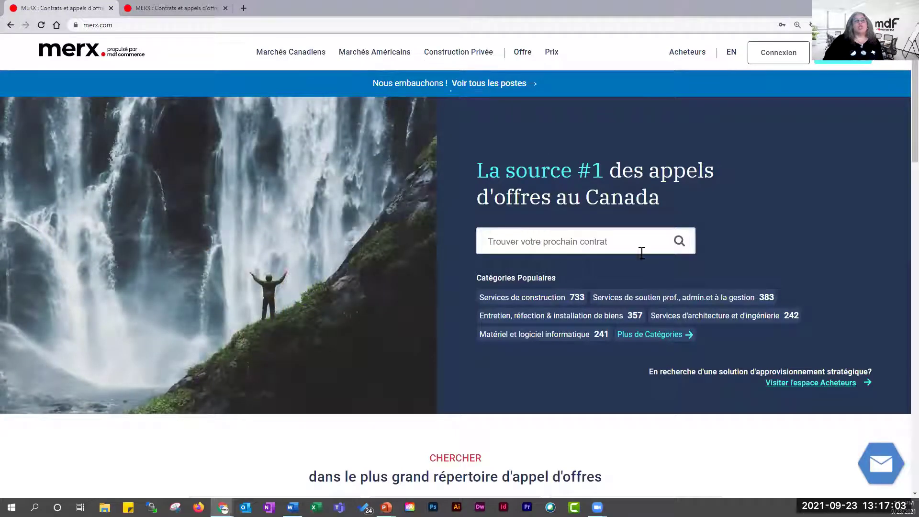
Search the tenders for "traduction" from the MERX home page.
{"action": "left_click", "coordinate": [625, 241]}
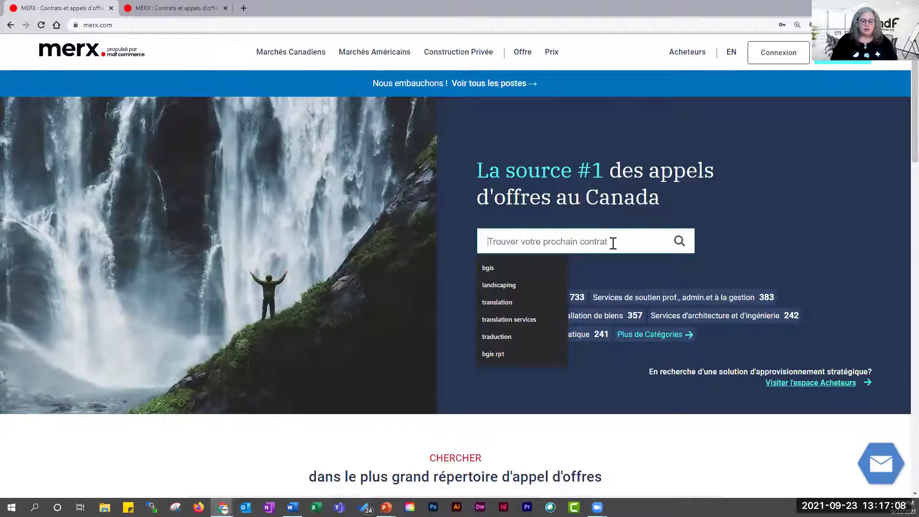
{"action": "type", "text": "traduction"}
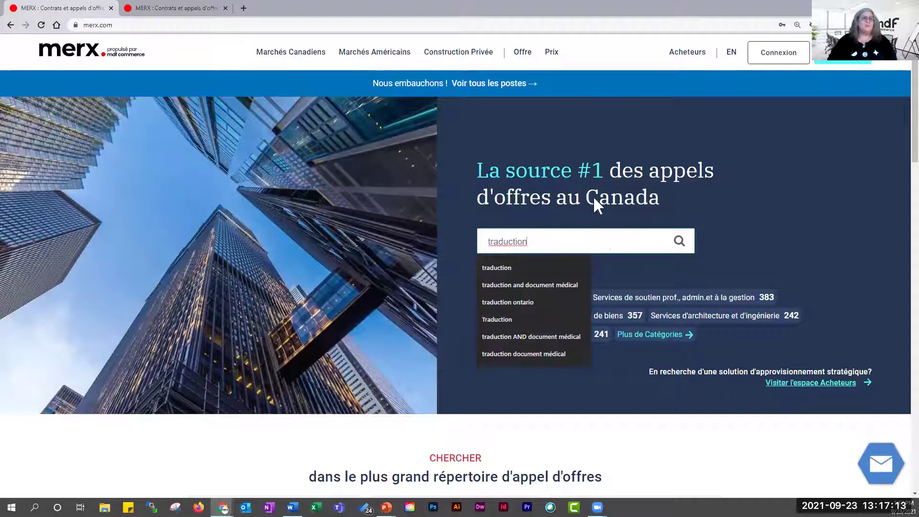
{"action": "left_click", "coordinate": [679, 244]}
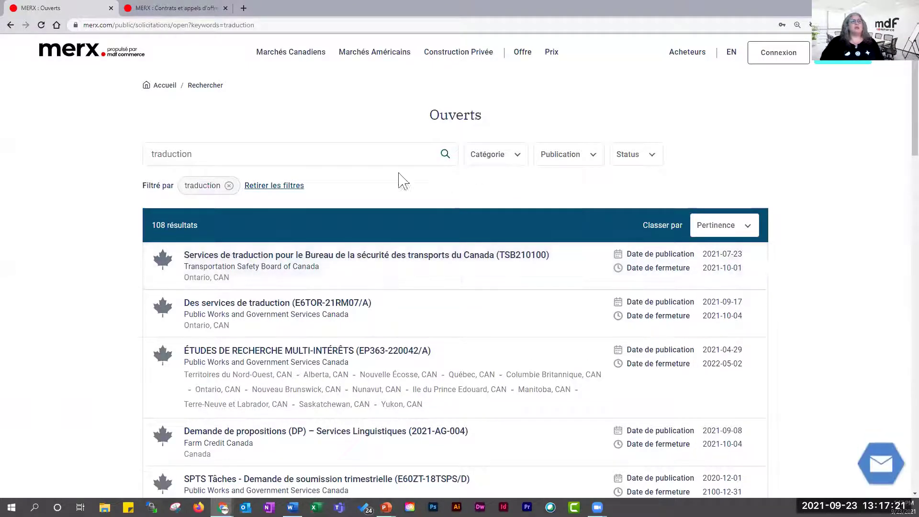
Return to the home page, highlight the "Catégories Populaires" heading and run the "traduction" search again.
{"action": "left_click", "coordinate": [11, 25]}
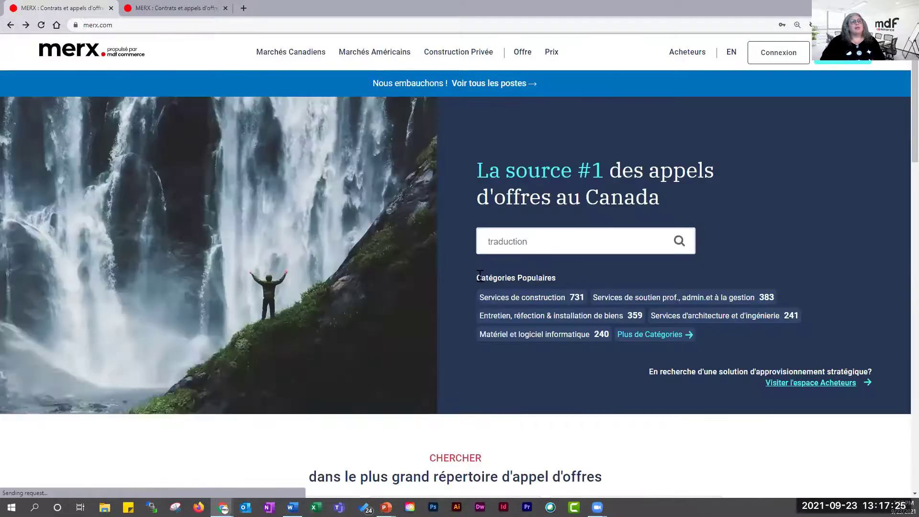
{"action": "left_click_drag", "start_coordinate": [482, 278], "coordinate": [545, 278]}
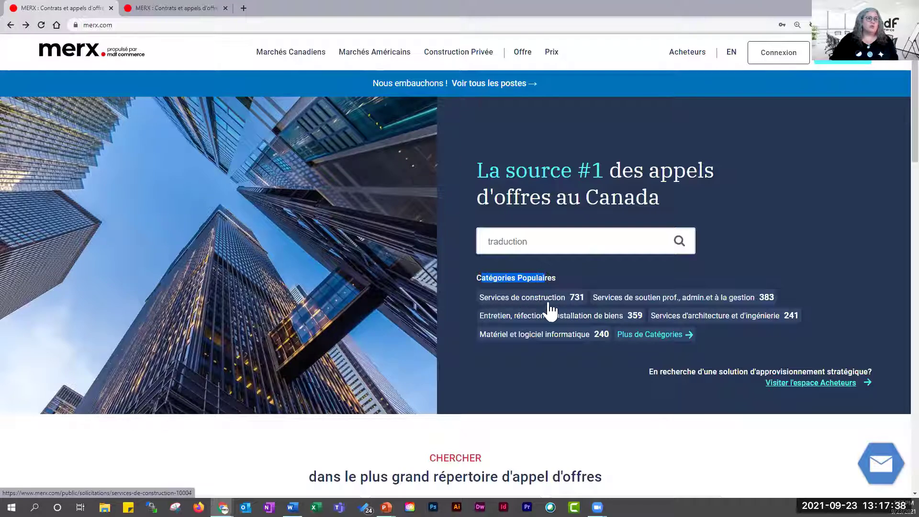
{"action": "left_click", "coordinate": [550, 241]}
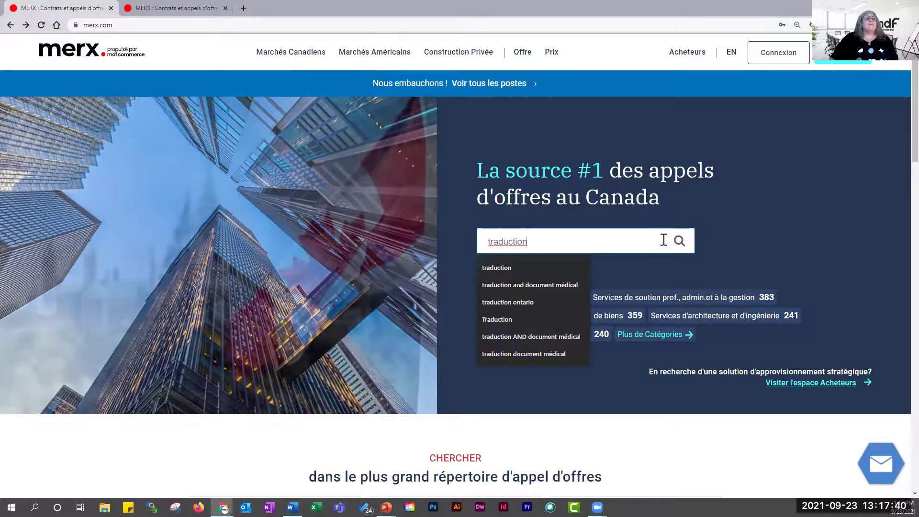
{"action": "left_click", "coordinate": [678, 241]}
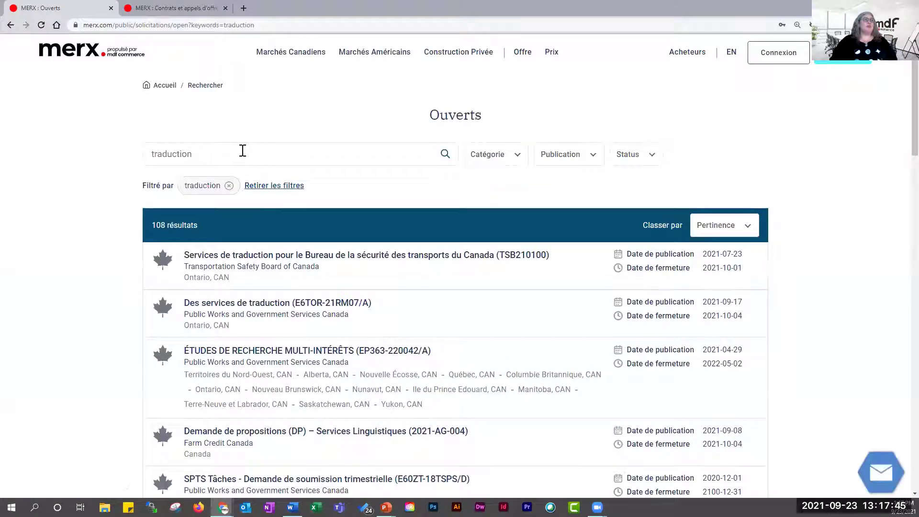
Refine the keyword search to "traduction ontario" and look through the listed open tenders.
{"action": "left_click", "coordinate": [242, 150]}
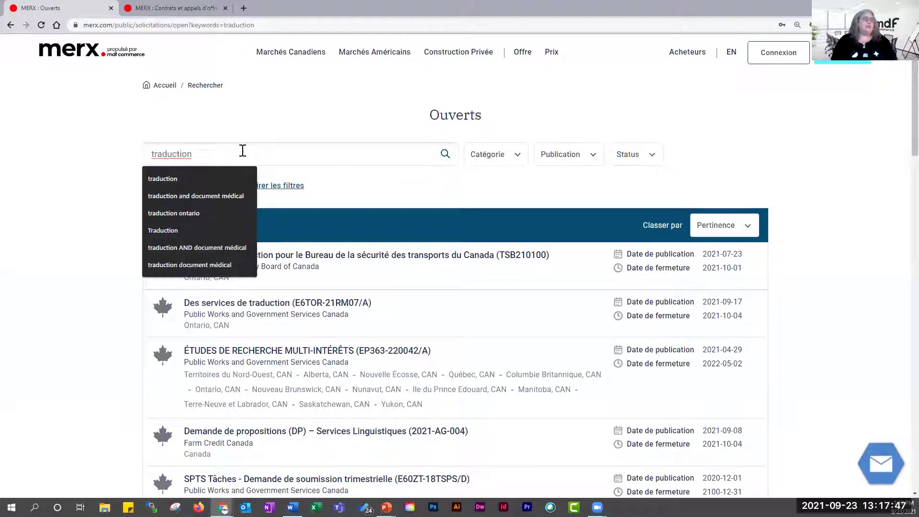
{"action": "type", "text": "ontan"}
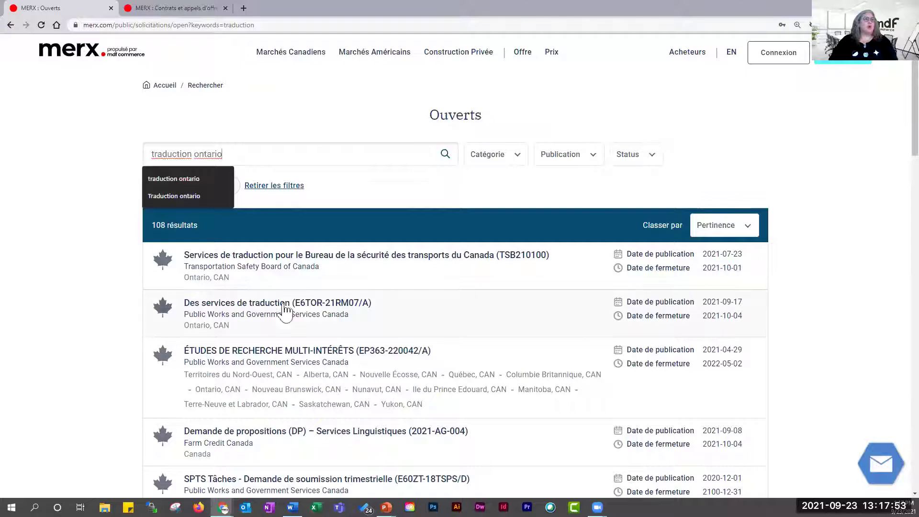
{"action": "left_click", "coordinate": [446, 155]}
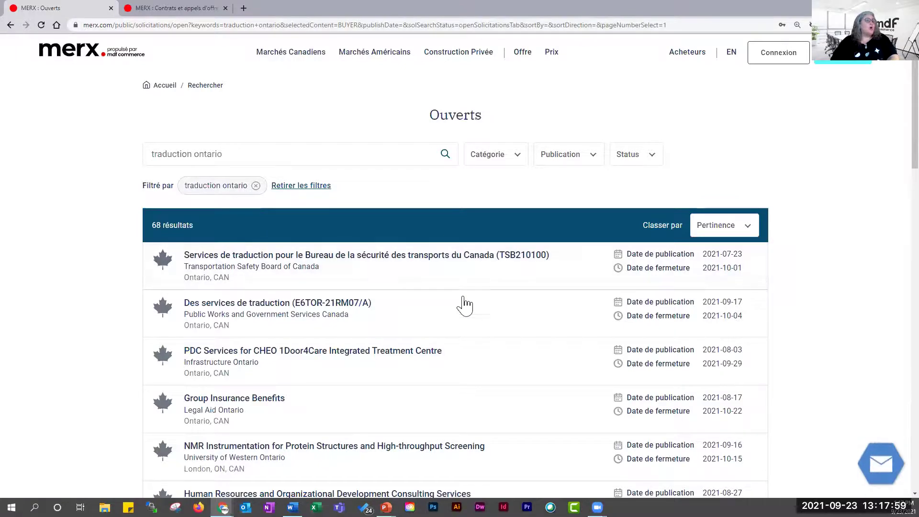
{"action": "scroll", "coordinate": [474, 345], "scroll_direction": "down", "scroll_amount": 5}
{"action": "scroll", "coordinate": [485, 367], "scroll_direction": "up", "scroll_amount": 5}
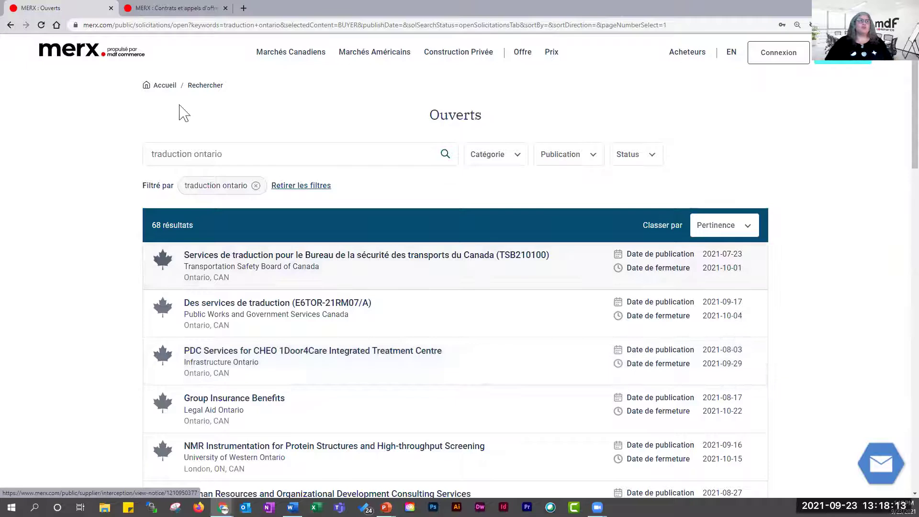
Clear the search keywords and remove the "traduction ontario" filter from the results.
{"action": "left_click_drag", "start_coordinate": [222, 153], "coordinate": [138, 152]}
{"action": "key", "text": "BackSpace"}
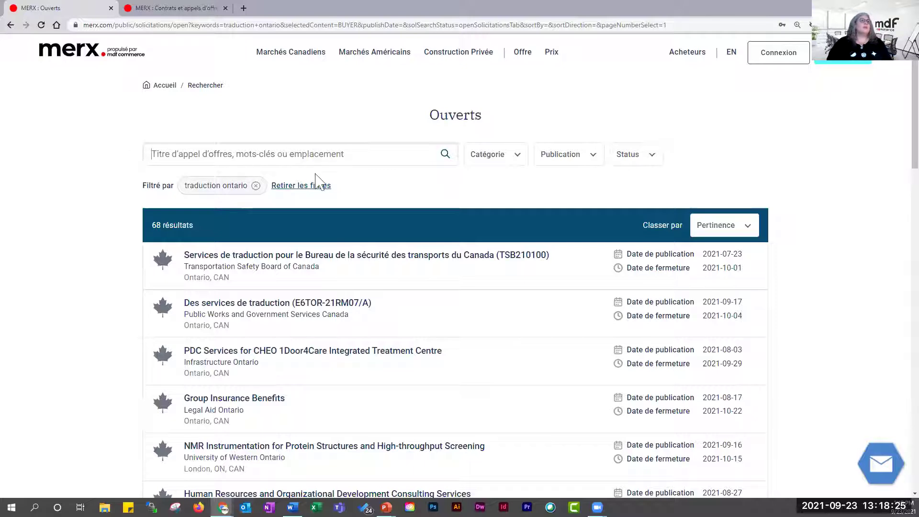
{"action": "left_click", "coordinate": [256, 187]}
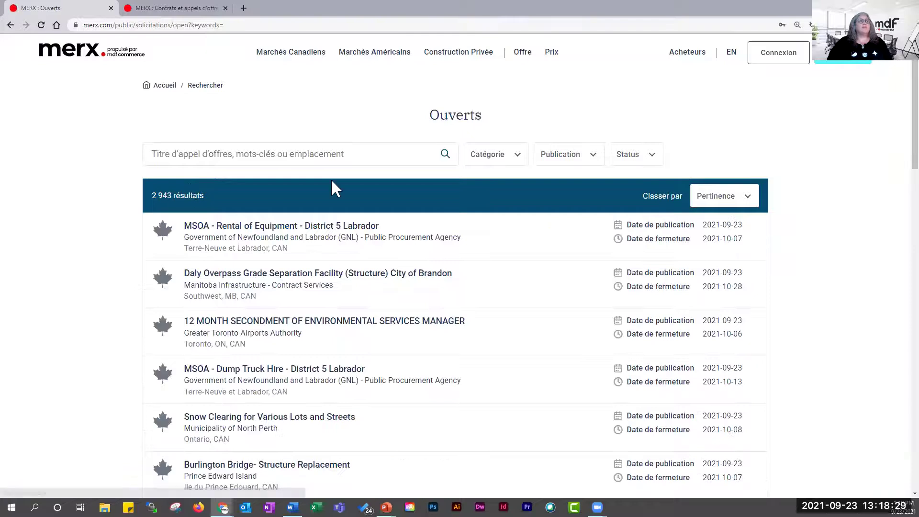
Filter the open tenders by the category "Produits électriques et électroniques".
{"action": "left_click", "coordinate": [519, 155]}
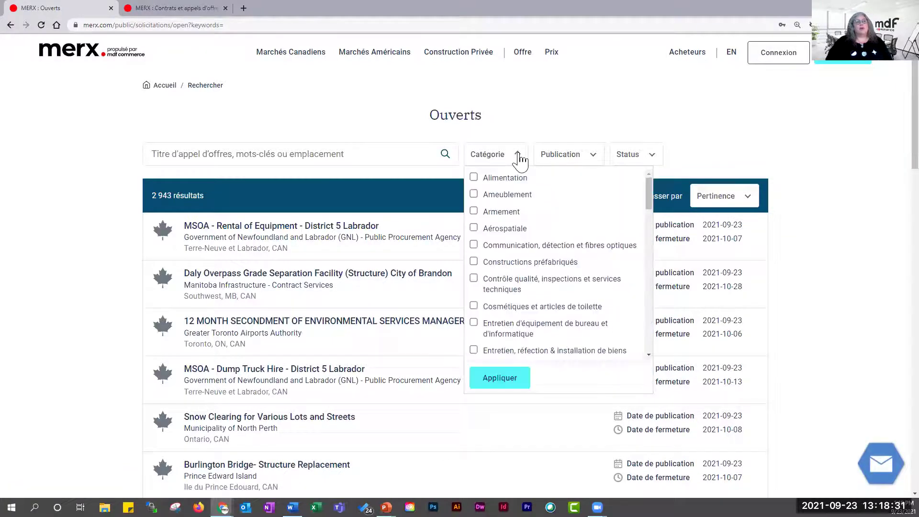
{"action": "left_click_drag", "start_coordinate": [649, 192], "coordinate": [655, 272]}
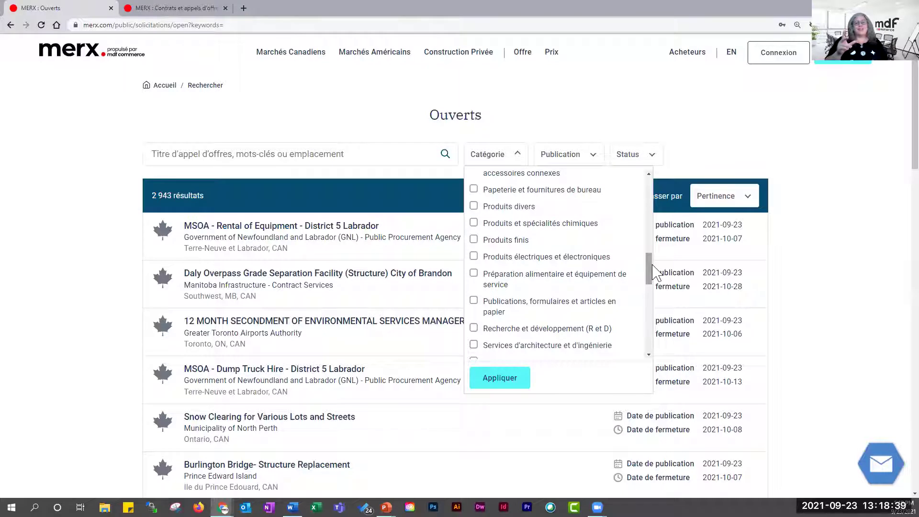
{"action": "left_click", "coordinate": [473, 257]}
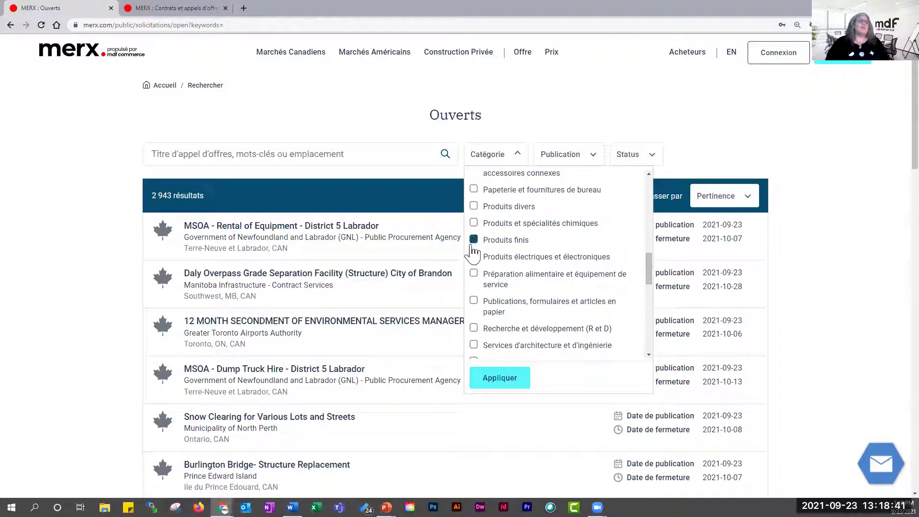
{"action": "left_click", "coordinate": [500, 376]}
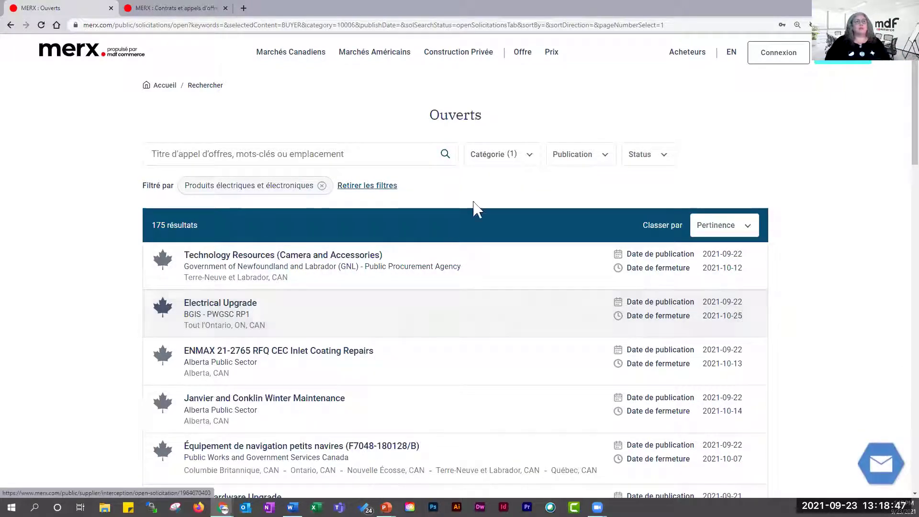
Show the closed tenders (Fermés) in the chosen category, and switch the status filter to Adjudiqués.
{"action": "left_click", "coordinate": [604, 154]}
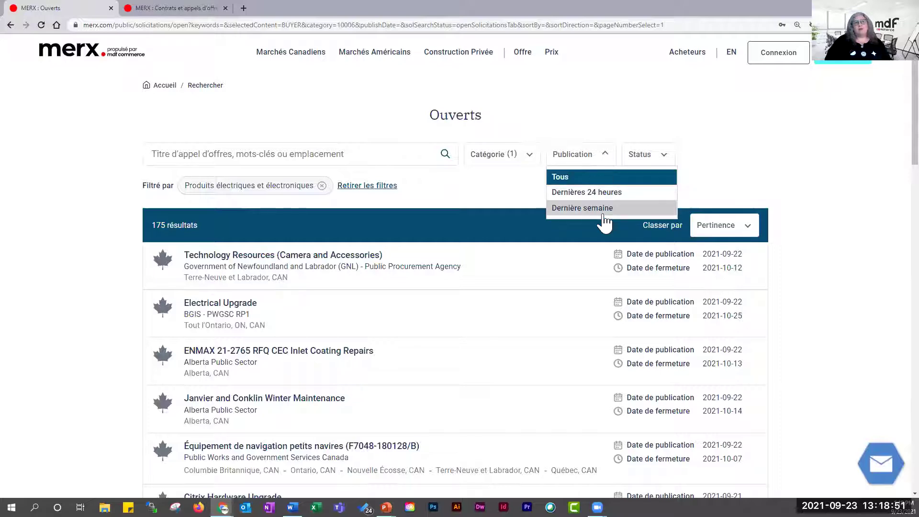
{"action": "left_click", "coordinate": [666, 155]}
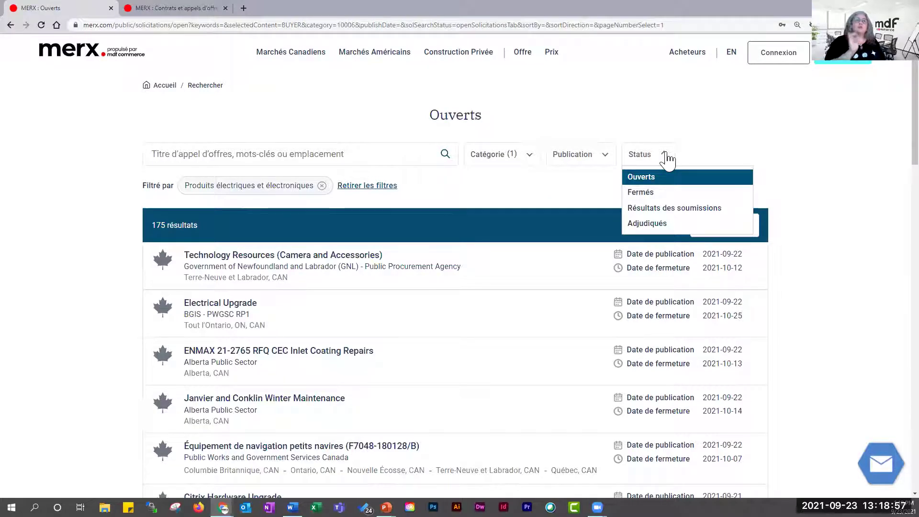
{"action": "left_click", "coordinate": [654, 196]}
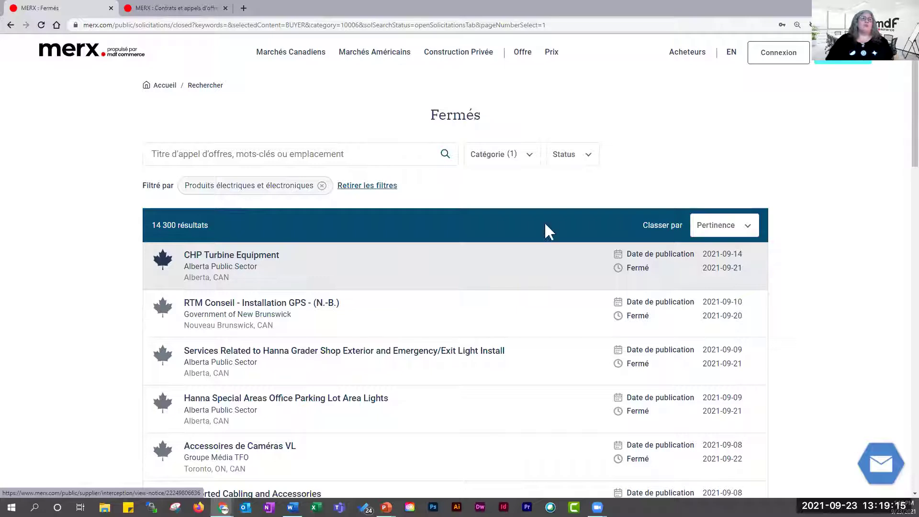
{"action": "left_click", "coordinate": [589, 156]}
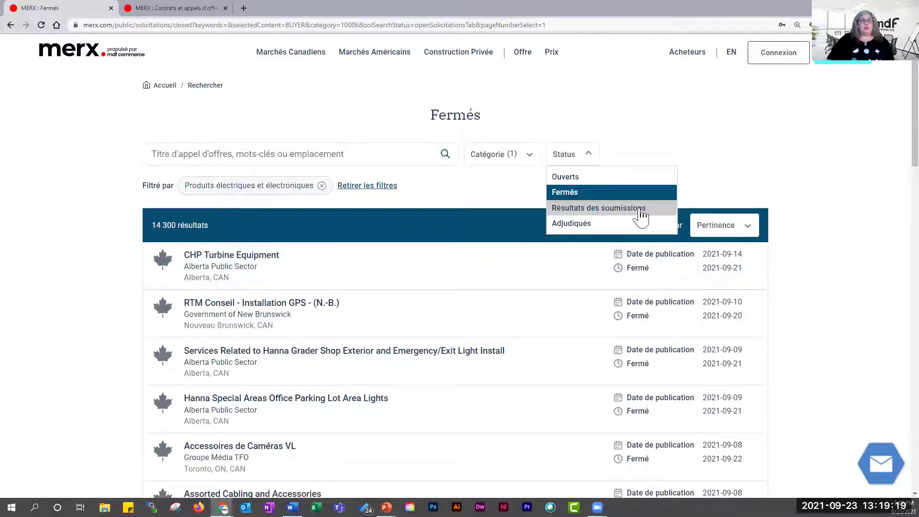
{"action": "left_click", "coordinate": [570, 228]}
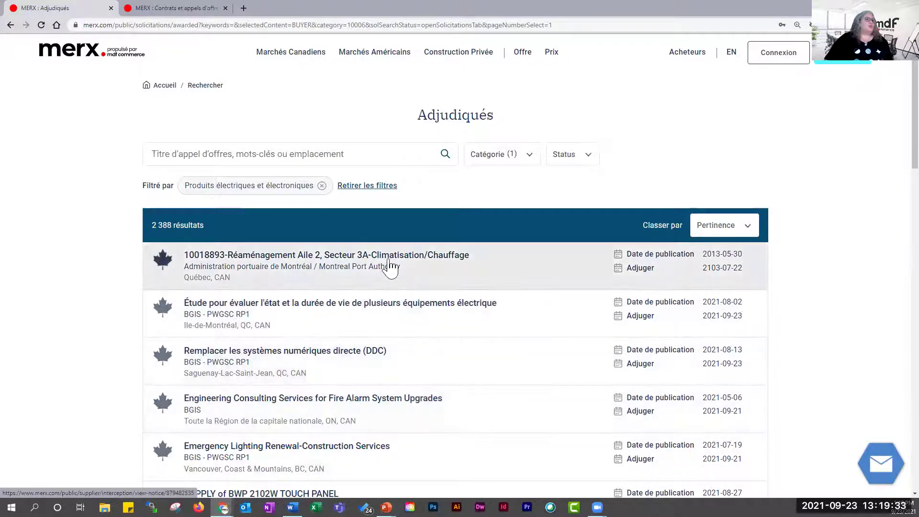
Open the awarded notice "Réaménagement Aile 2, Secteur 3A-Climatisation/Chauffage", examine its dates, details and description, and close it.
{"action": "left_click", "coordinate": [386, 263]}
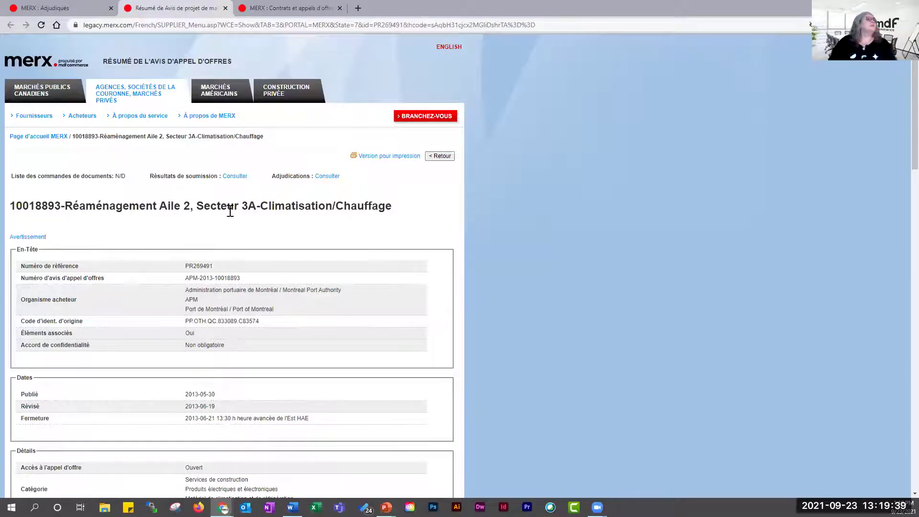
{"action": "scroll", "coordinate": [305, 210], "scroll_direction": "down", "scroll_amount": 9}
{"action": "scroll", "coordinate": [29, 196], "scroll_direction": "up", "scroll_amount": 3}
{"action": "left_click_drag", "start_coordinate": [21, 181], "coordinate": [238, 184]}
{"action": "scroll", "coordinate": [277, 226], "scroll_direction": "down", "scroll_amount": 6}
{"action": "left_click_drag", "start_coordinate": [17, 236], "coordinate": [148, 247]}
{"action": "scroll", "coordinate": [243, 273], "scroll_direction": "down", "scroll_amount": 12}
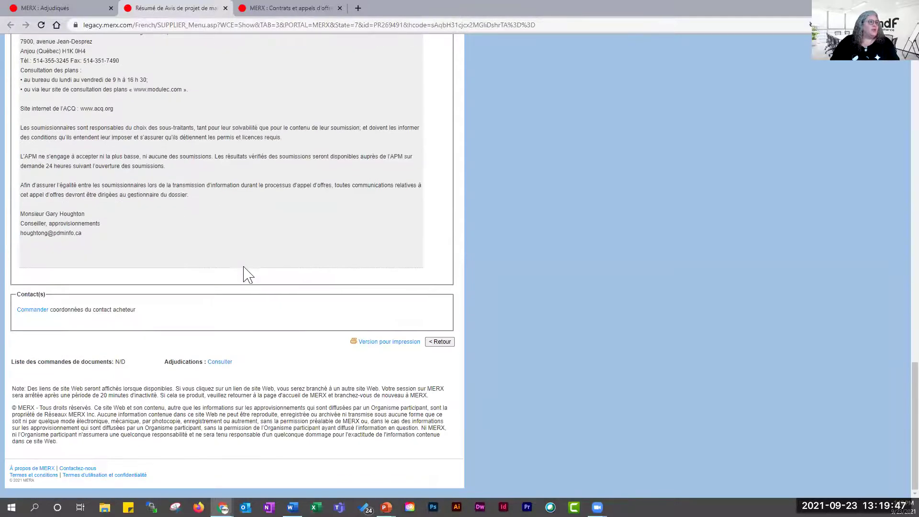
{"action": "scroll", "coordinate": [214, 305], "scroll_direction": "up", "scroll_amount": 20}
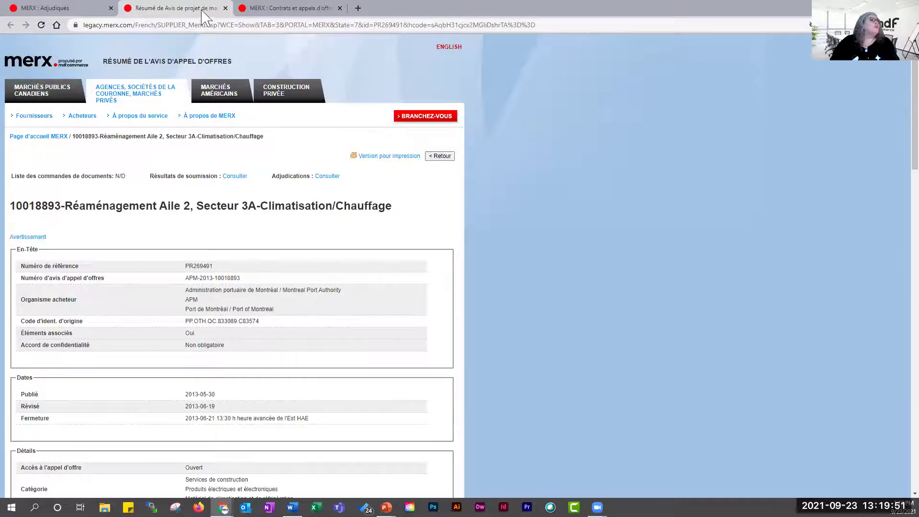
{"action": "left_click", "coordinate": [225, 9]}
Open the awarded notice "SUPPLY of BWP 2102W TOUCH PANEL" and display its Adjudication section.
{"action": "scroll", "coordinate": [541, 287], "scroll_direction": "down", "scroll_amount": 3}
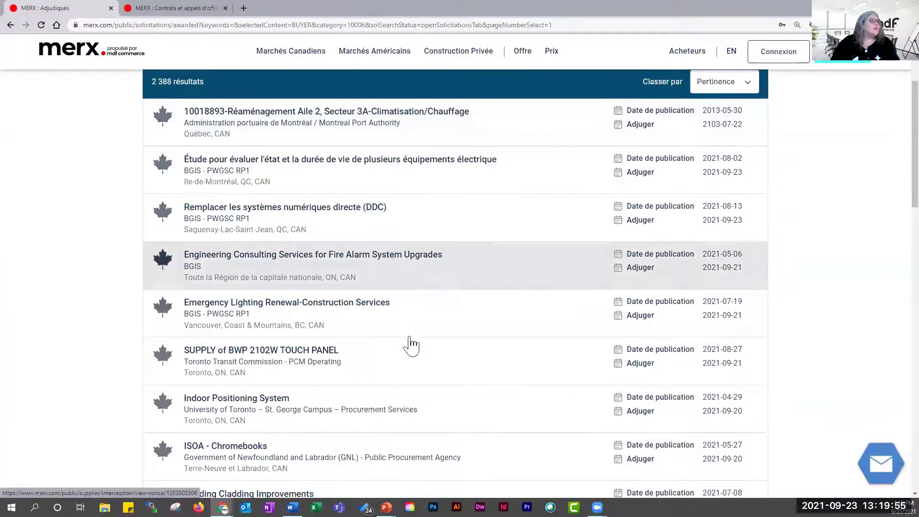
{"action": "left_click", "coordinate": [266, 354]}
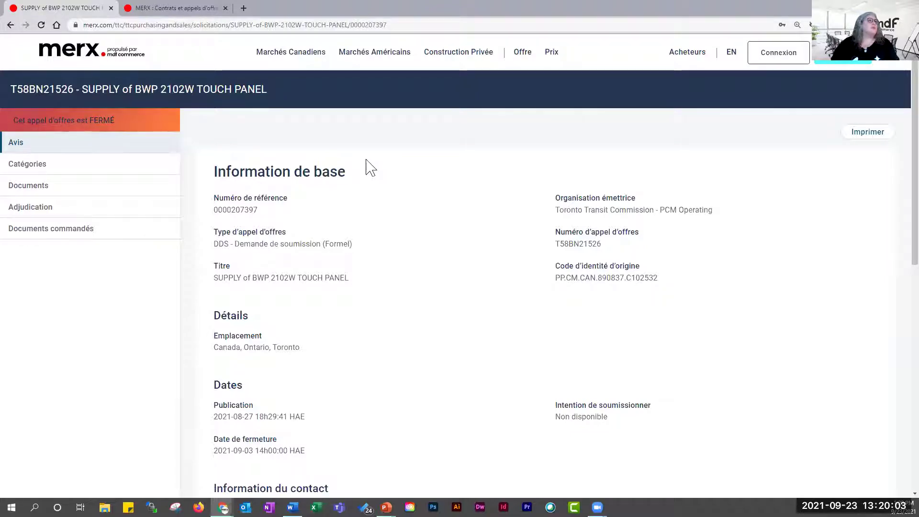
{"action": "scroll", "coordinate": [361, 252], "scroll_direction": "down", "scroll_amount": 10}
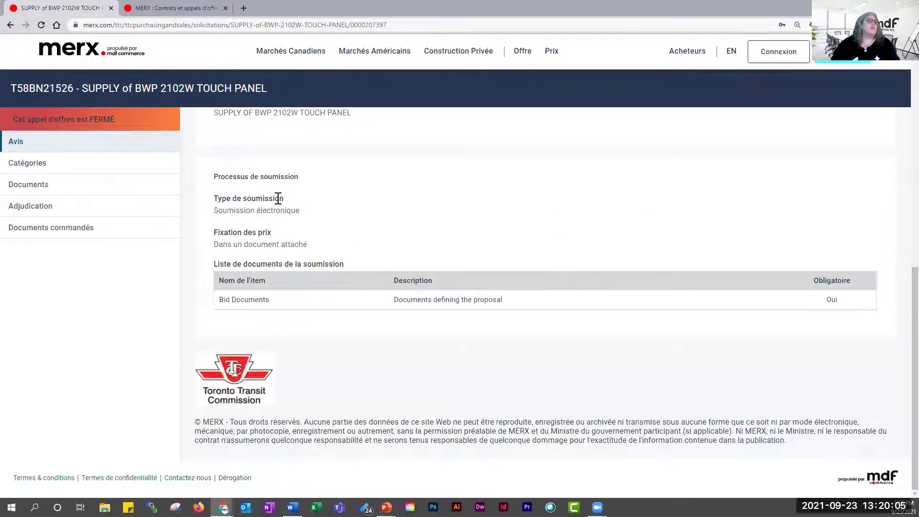
{"action": "left_click", "coordinate": [38, 216]}
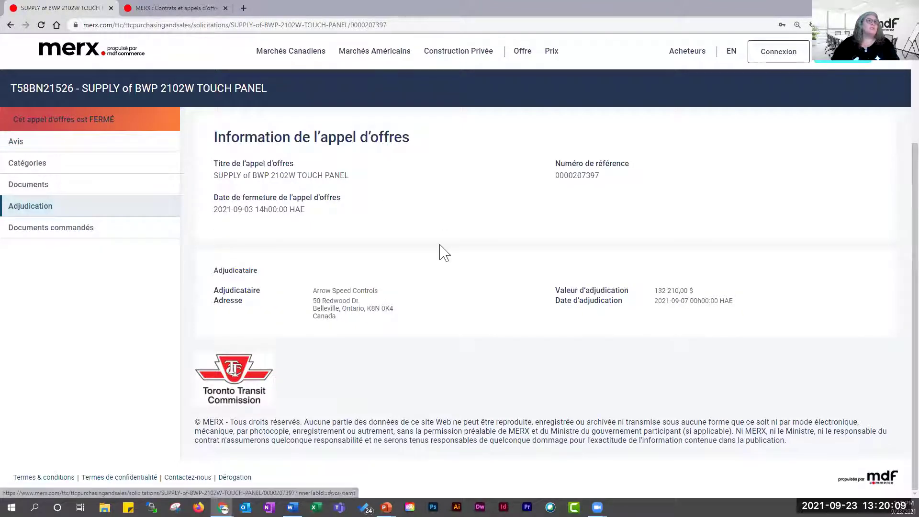
Examine the awarded supplier, its address and the award value in the touch panel tender's award information.
{"action": "double_click", "coordinate": [231, 270]}
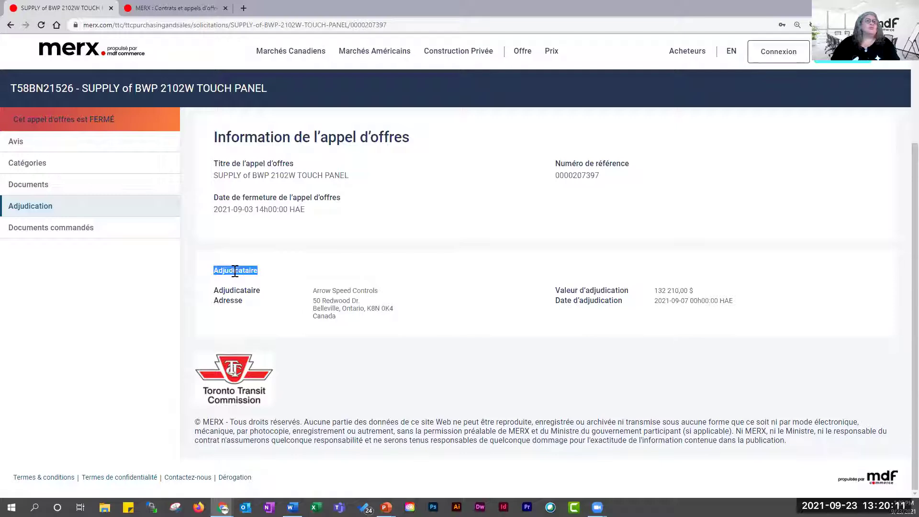
{"action": "left_click_drag", "start_coordinate": [555, 291], "coordinate": [730, 291]}
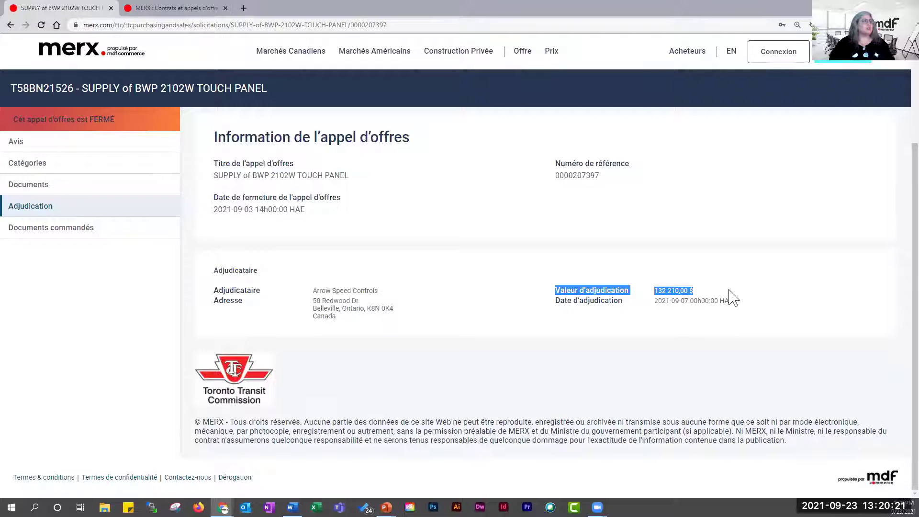
{"action": "left_click", "coordinate": [369, 233]}
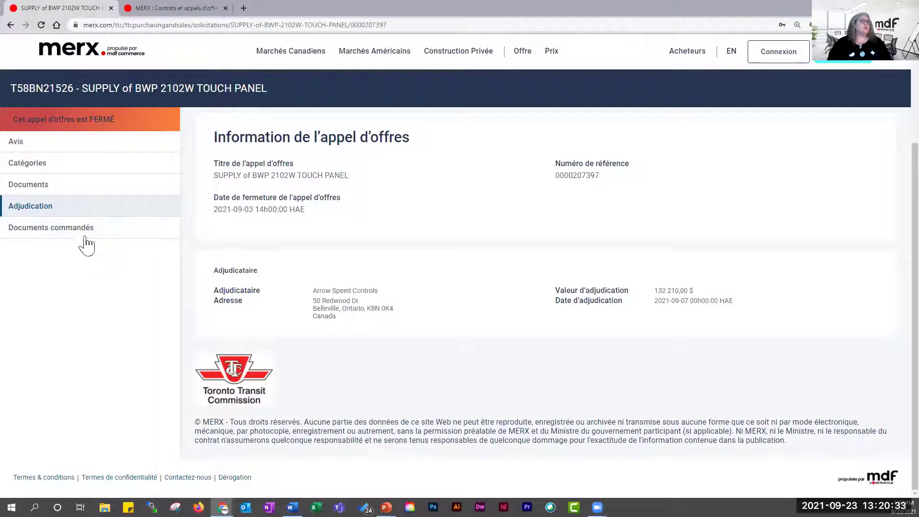
{"action": "scroll", "coordinate": [373, 257], "scroll_direction": "up", "scroll_amount": 3}
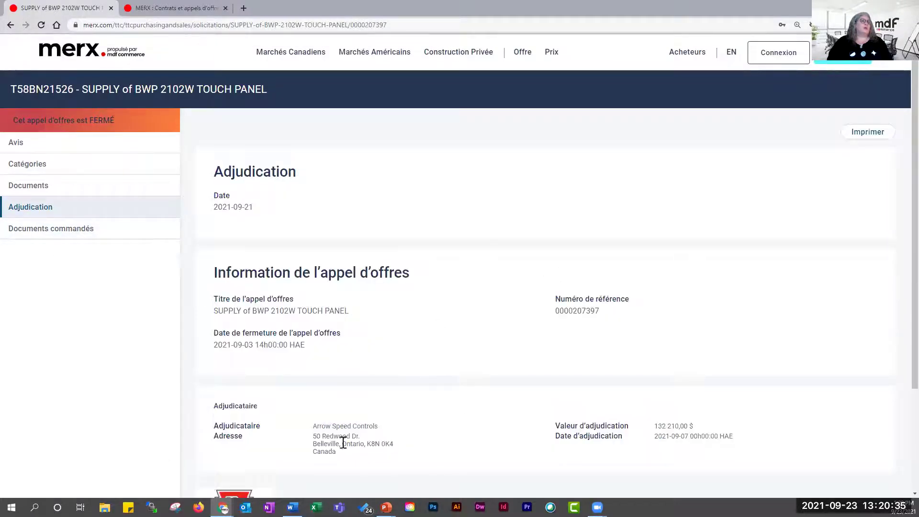
{"action": "triple_click", "coordinate": [335, 457]}
{"action": "left_click", "coordinate": [452, 442]}
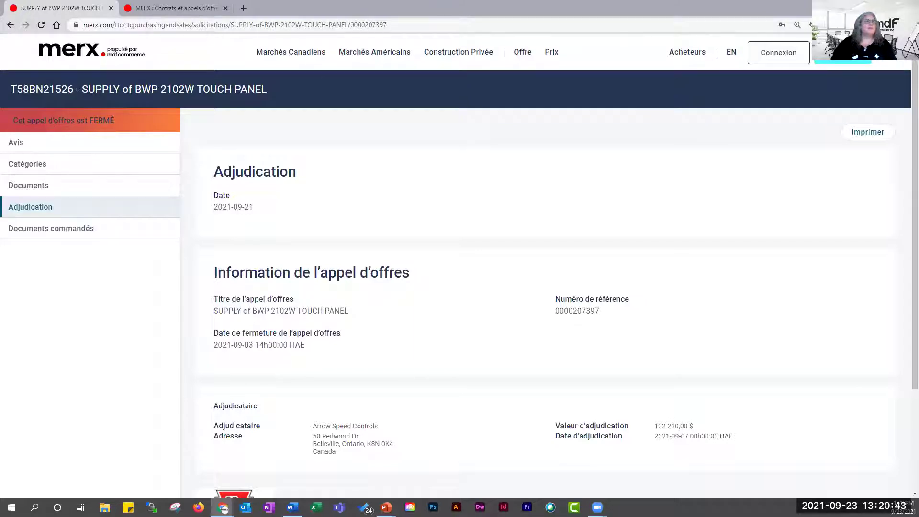
Switch to the presentation slide show at the "Voici comment" slide.
{"action": "key", "text": "alt+Tab"}
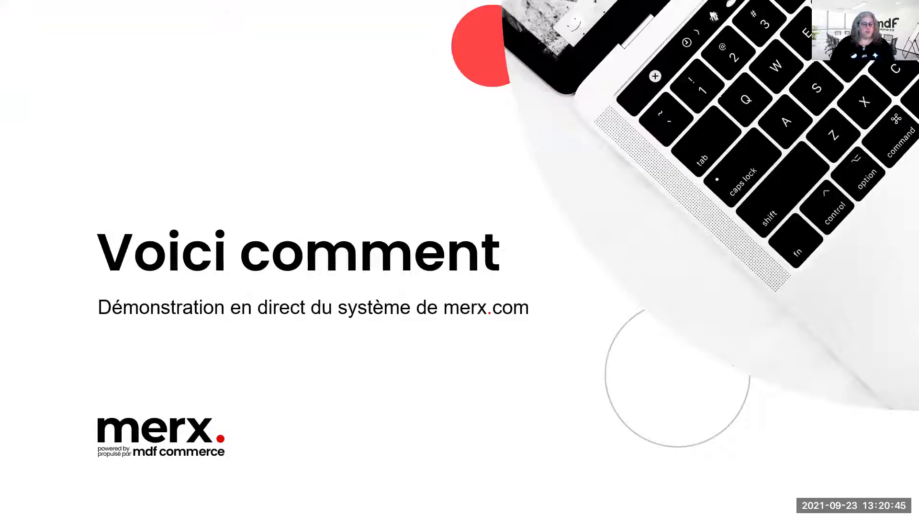
Switch from the slide show back to the MERX site in the browser and display the open Canadian tenders.
{"action": "key", "text": "alt+Tab"}
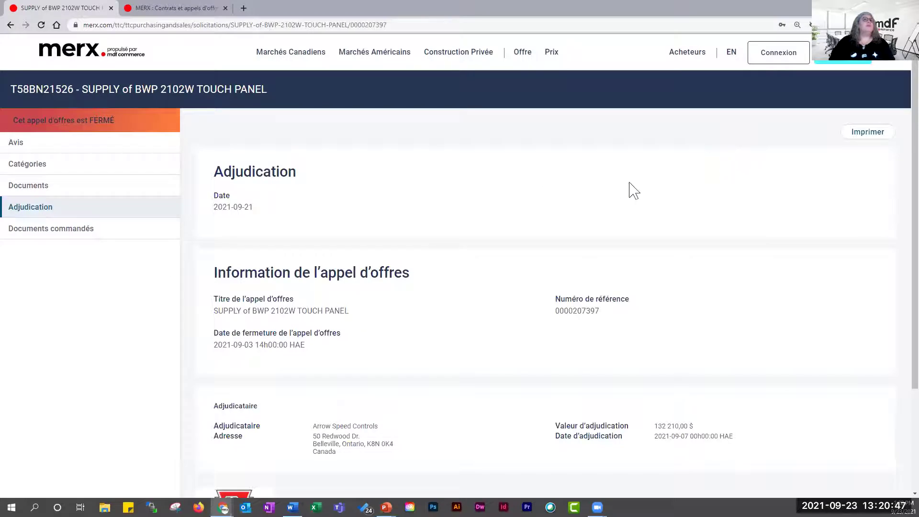
{"action": "left_click", "coordinate": [290, 54]}
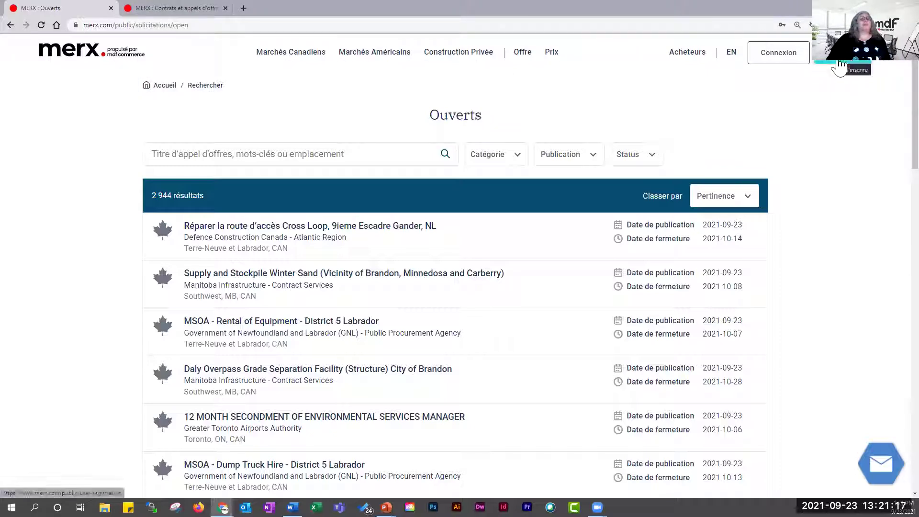
Go to the MERX training site, enlarge its login page to 125% and log in with the prefilled supplier credentials.
{"action": "left_click", "coordinate": [201, 11]}
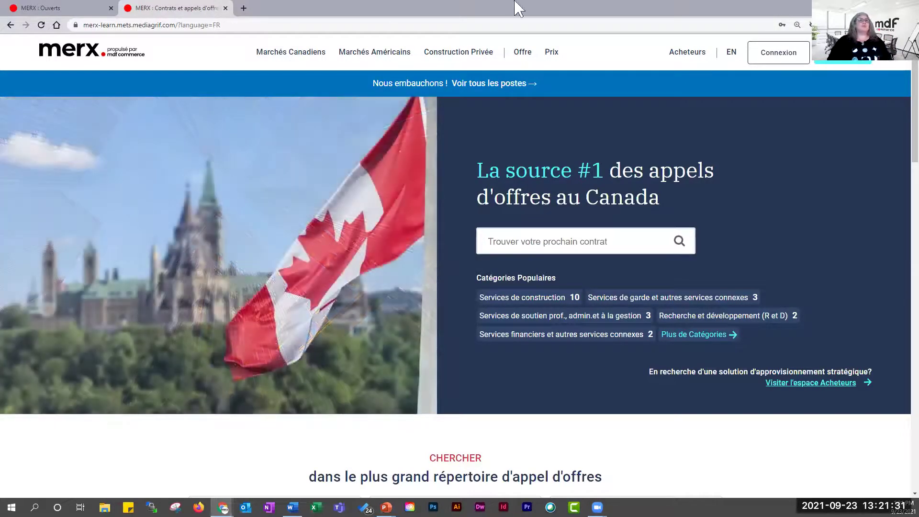
{"action": "left_click", "coordinate": [771, 58]}
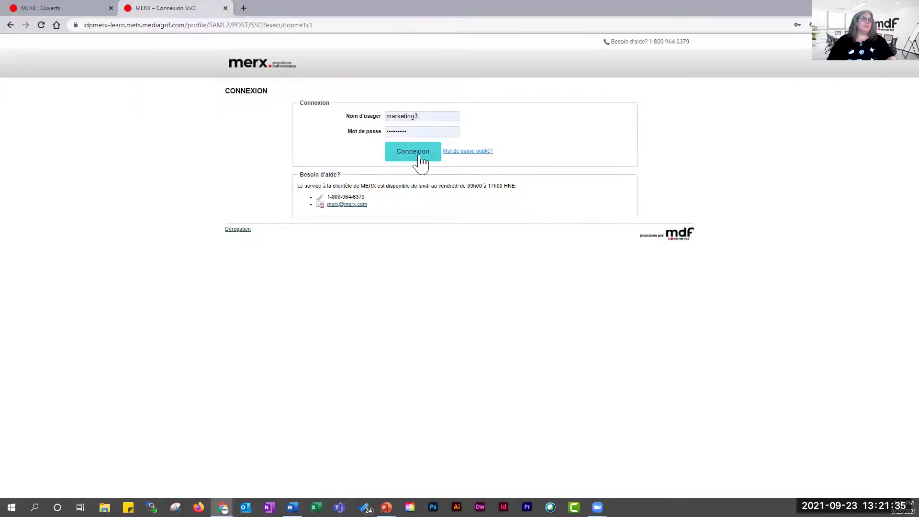
{"action": "key", "text": "ctrl+plus"}
{"action": "key", "text": "ctrl+plus"}
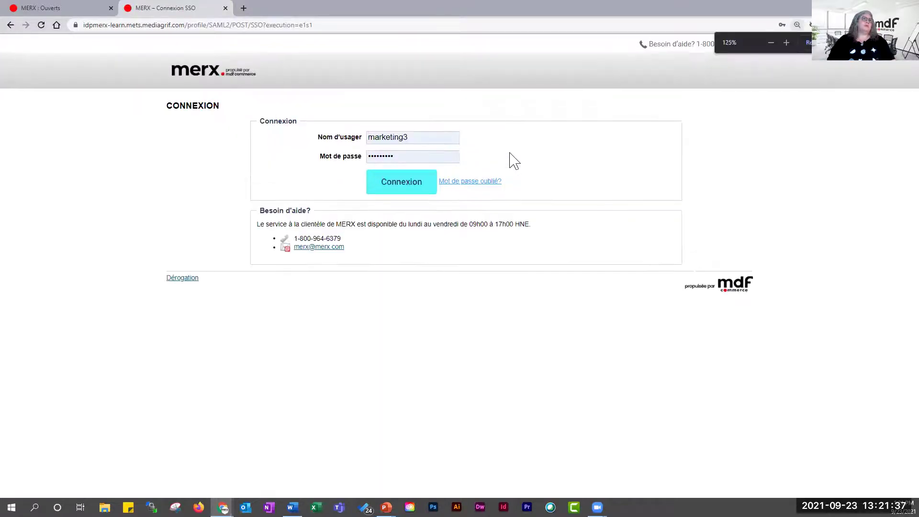
{"action": "left_click", "coordinate": [402, 187]}
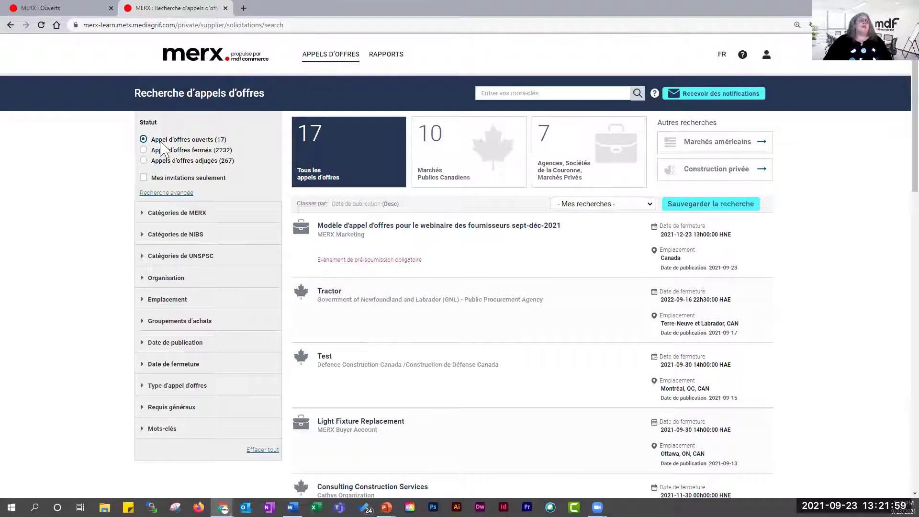
Show the open tenders for Marchés Publics Canadiens, then for Agences, Sociétés de la Couronne, Marchés Privés.
{"action": "left_click_drag", "start_coordinate": [155, 139], "coordinate": [219, 140]}
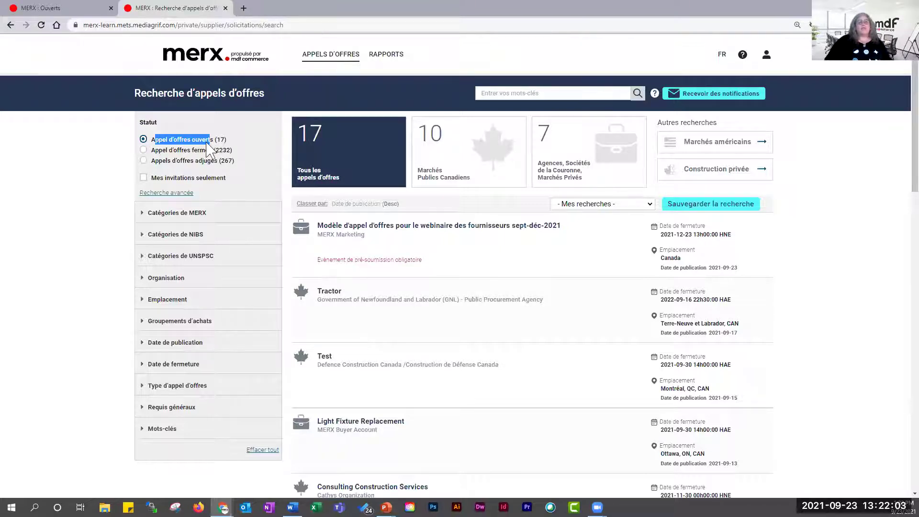
{"action": "left_click", "coordinate": [490, 184]}
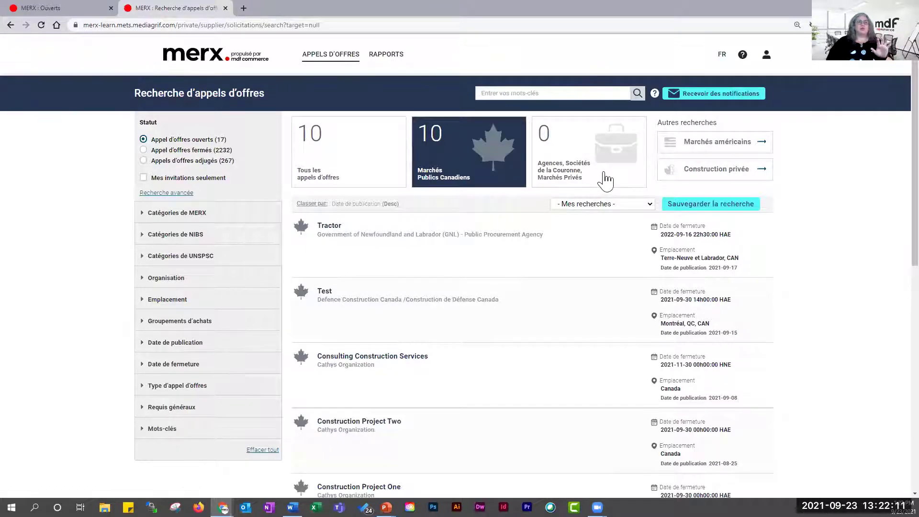
{"action": "left_click", "coordinate": [607, 181]}
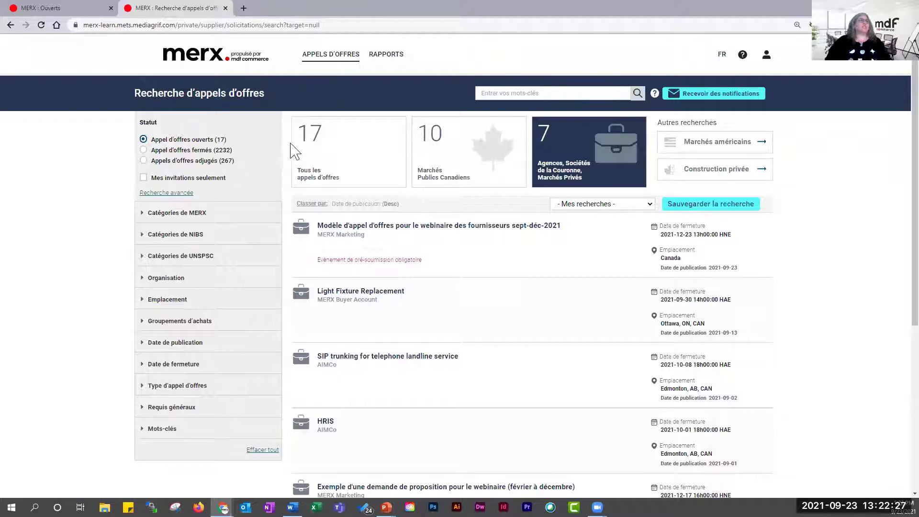
Review the closed and awarded status options, and restrict the results to Mes invitations seulement before removing that restriction.
{"action": "left_click_drag", "start_coordinate": [154, 149], "coordinate": [212, 151]}
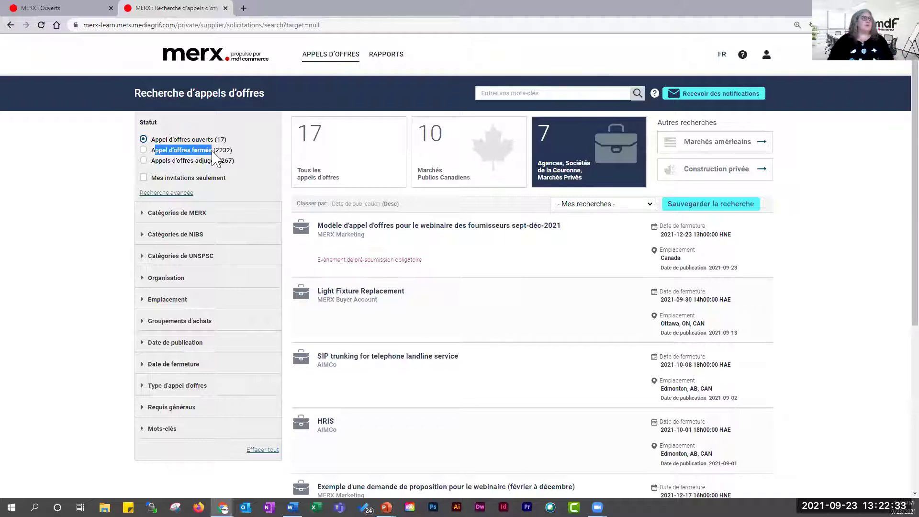
{"action": "left_click_drag", "start_coordinate": [174, 161], "coordinate": [218, 161]}
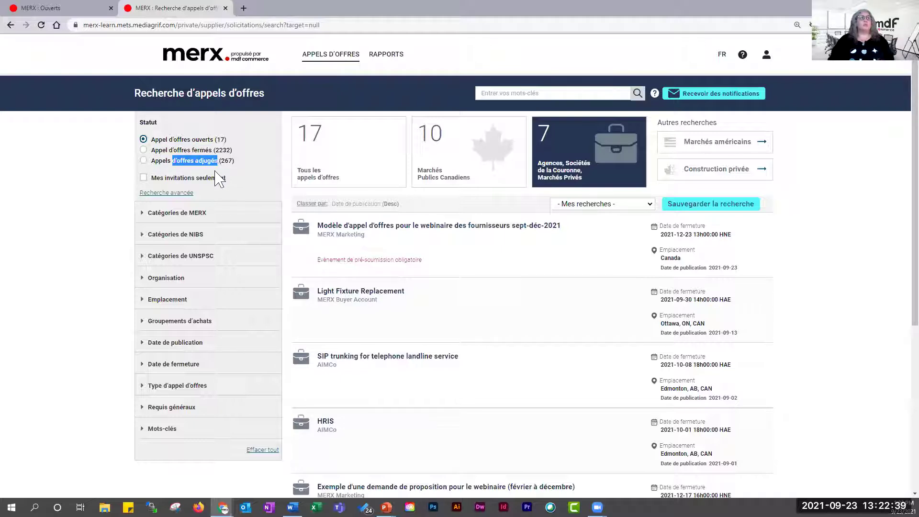
{"action": "left_click", "coordinate": [216, 179]}
{"action": "left_click_drag", "start_coordinate": [215, 178], "coordinate": [136, 181]}
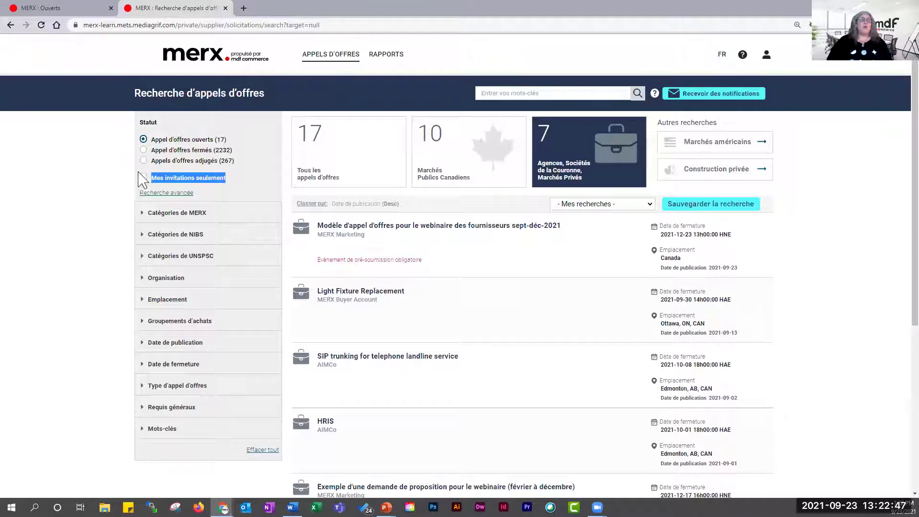
{"action": "left_click", "coordinate": [144, 178]}
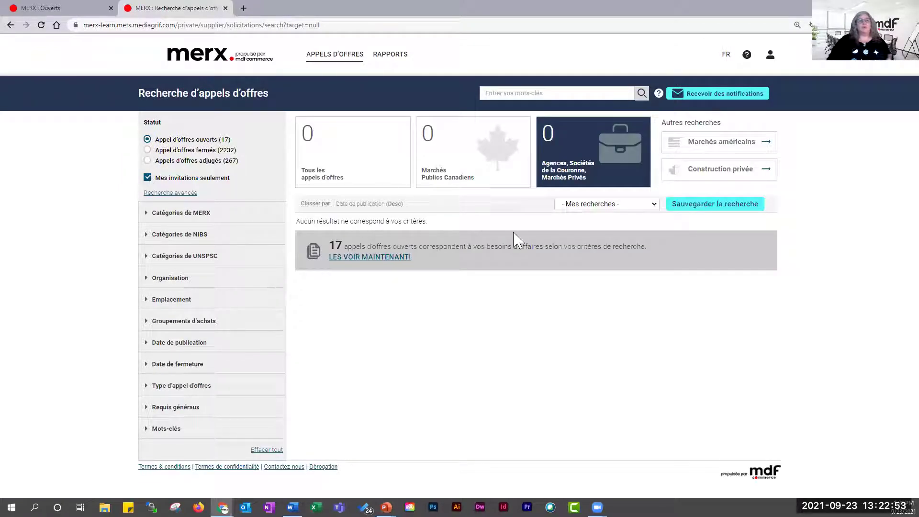
{"action": "left_click", "coordinate": [142, 178]}
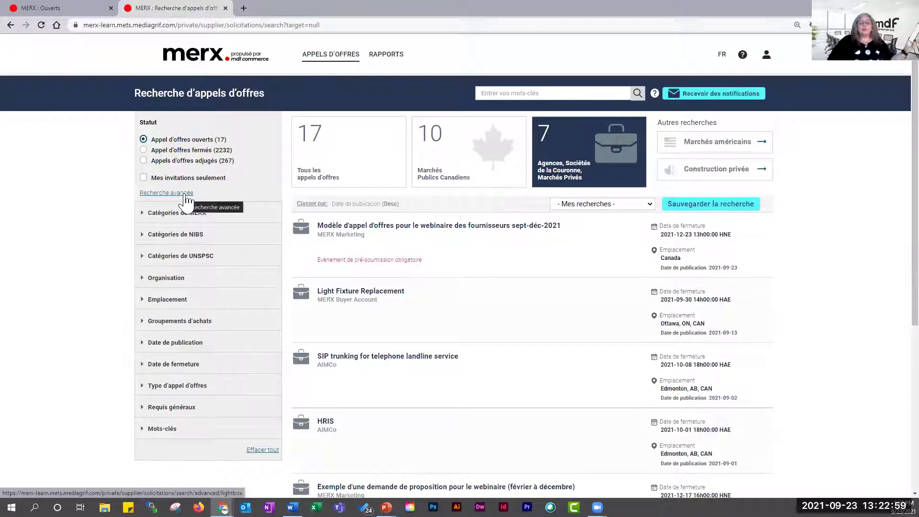
Expand the MERX, NIBS and UNSPSC category filters and filter the tenders by the MERX category Construction.
{"action": "left_click", "coordinate": [145, 214]}
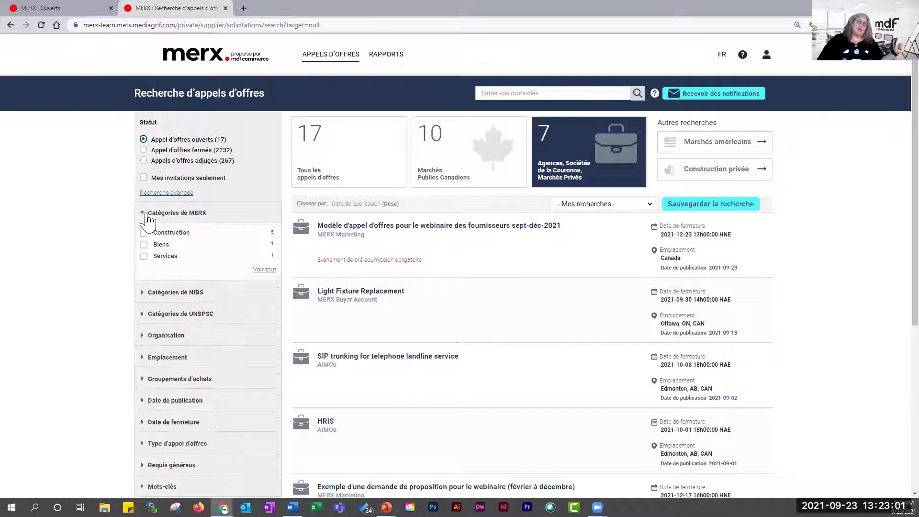
{"action": "left_click", "coordinate": [160, 293]}
{"action": "scroll", "coordinate": [159, 307], "scroll_direction": "down", "scroll_amount": 3}
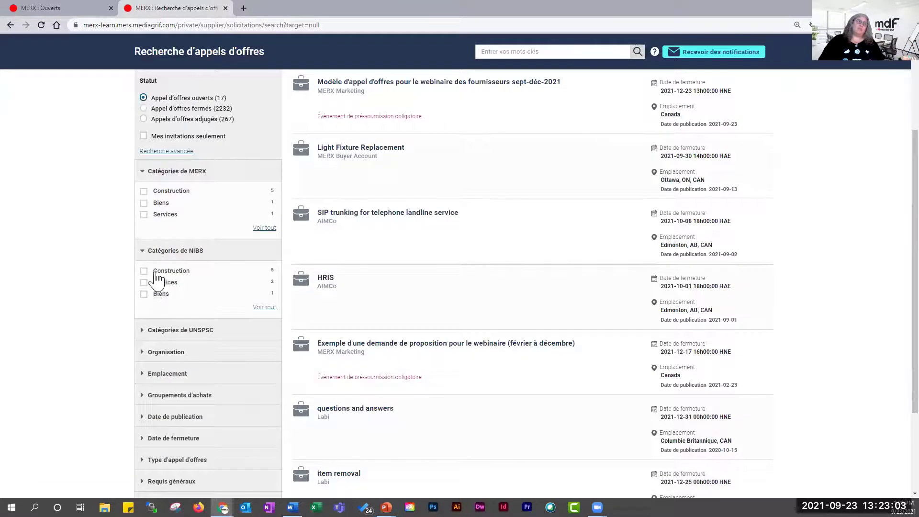
{"action": "left_click", "coordinate": [158, 334]}
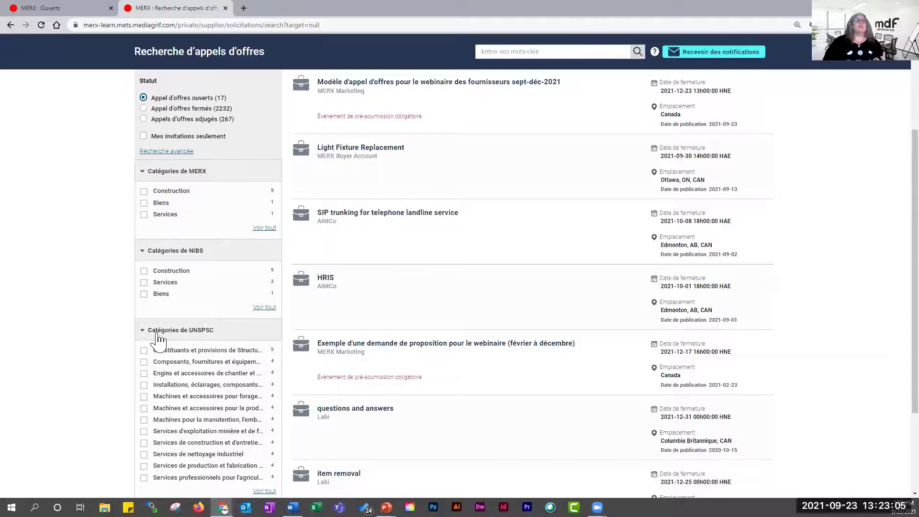
{"action": "scroll", "coordinate": [352, 343], "scroll_direction": "up", "scroll_amount": 3}
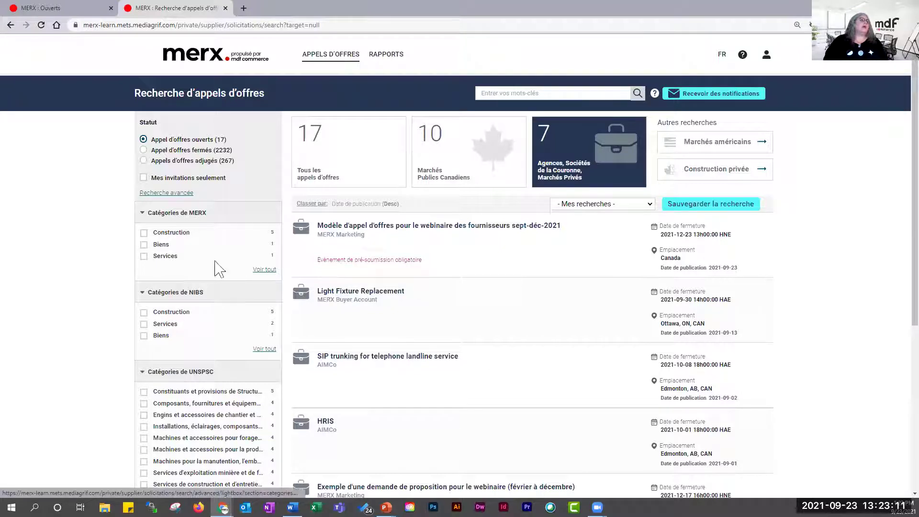
{"action": "left_click", "coordinate": [144, 233]}
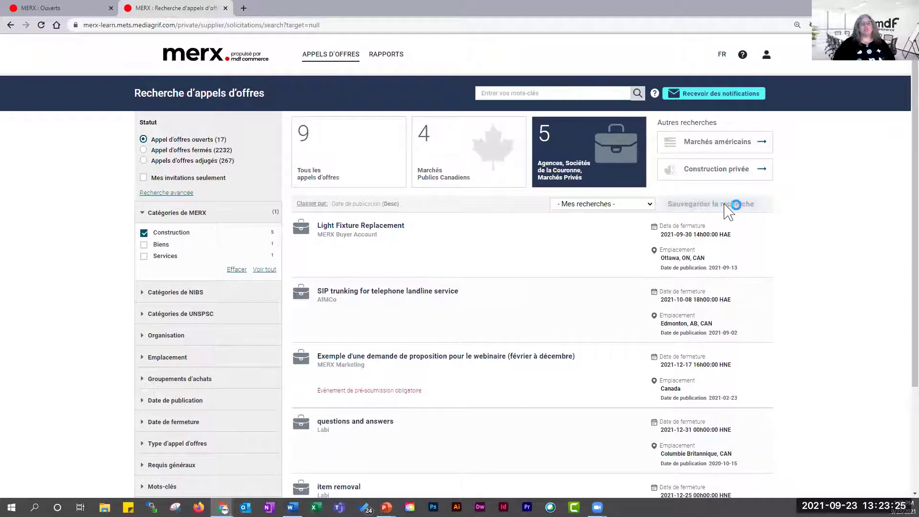
Start saving the current search as a new saved search named "construction".
{"action": "left_click", "coordinate": [744, 206]}
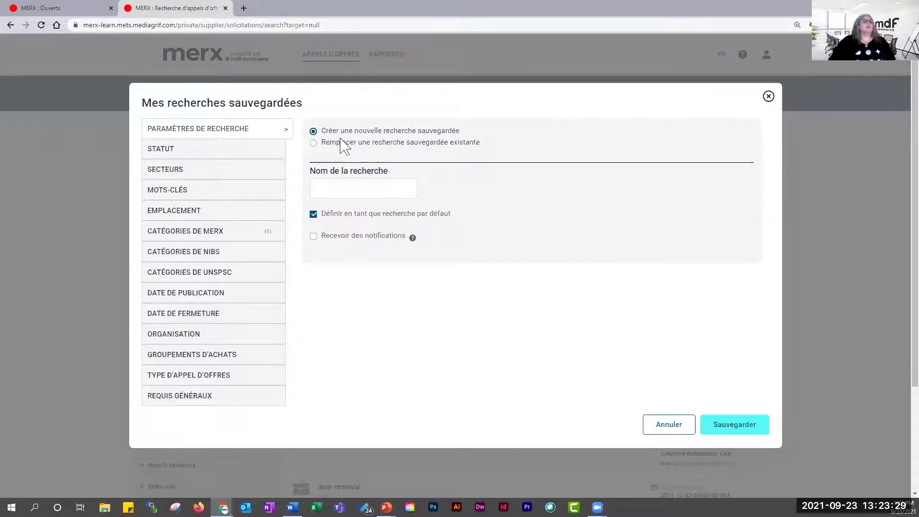
{"action": "left_click_drag", "start_coordinate": [322, 131], "coordinate": [468, 129]}
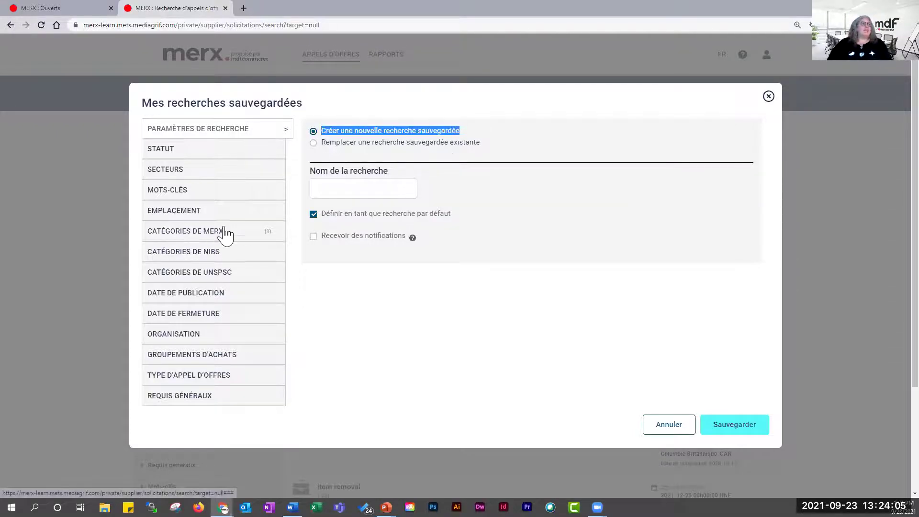
{"action": "left_click", "coordinate": [370, 185]}
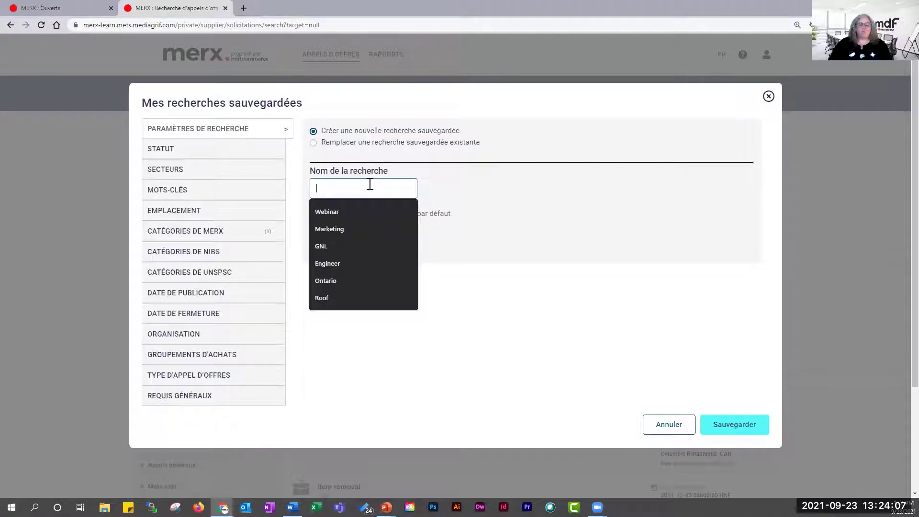
{"action": "type", "text": "constr"}
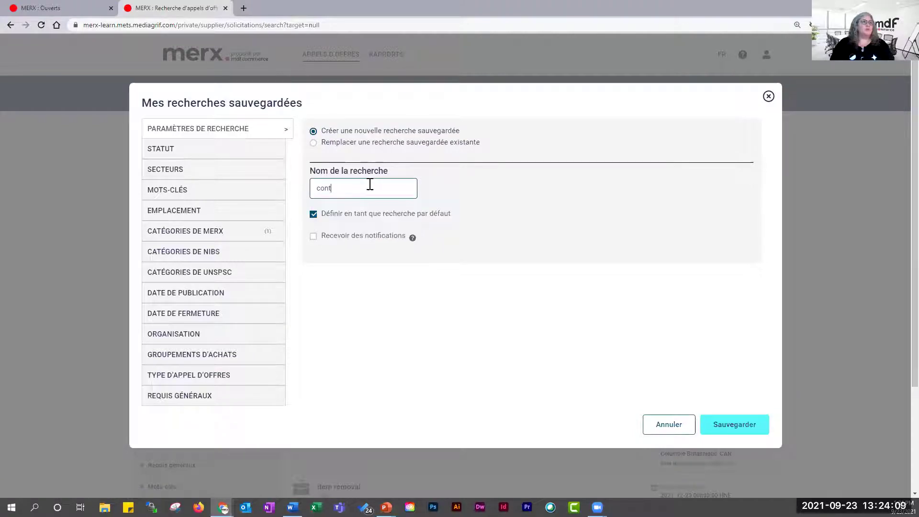
{"action": "type", "text": "uction"}
{"action": "key", "text": "Tab"}
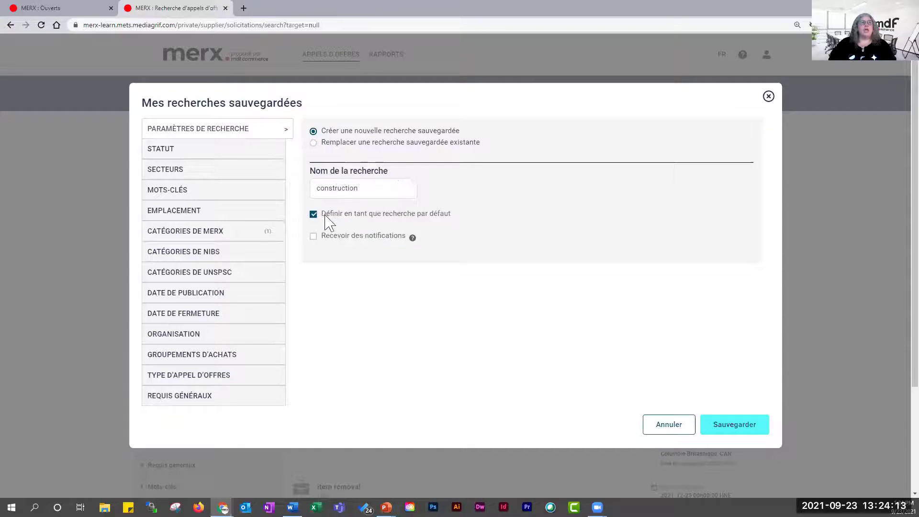
Turn off the default-search option, enable Recevoir des notifications and save the "construction" search.
{"action": "left_click_drag", "start_coordinate": [324, 216], "coordinate": [434, 221]}
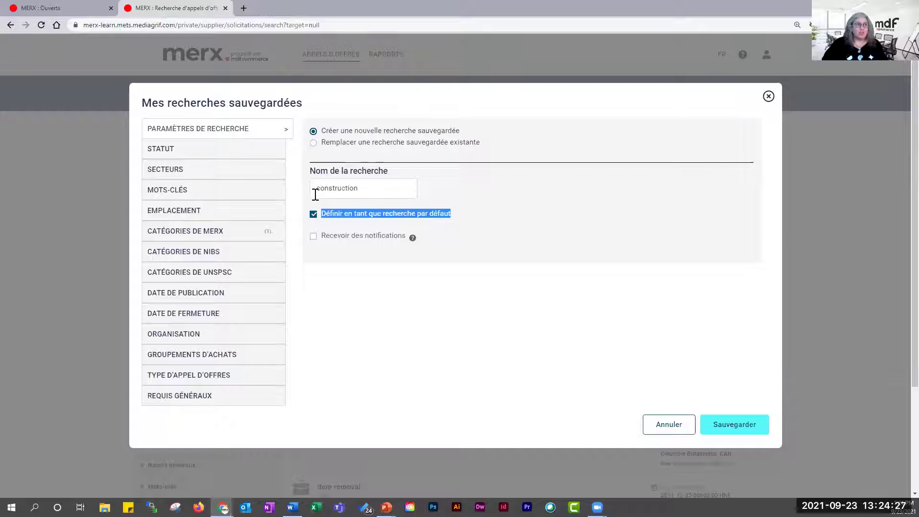
{"action": "left_click", "coordinate": [314, 215]}
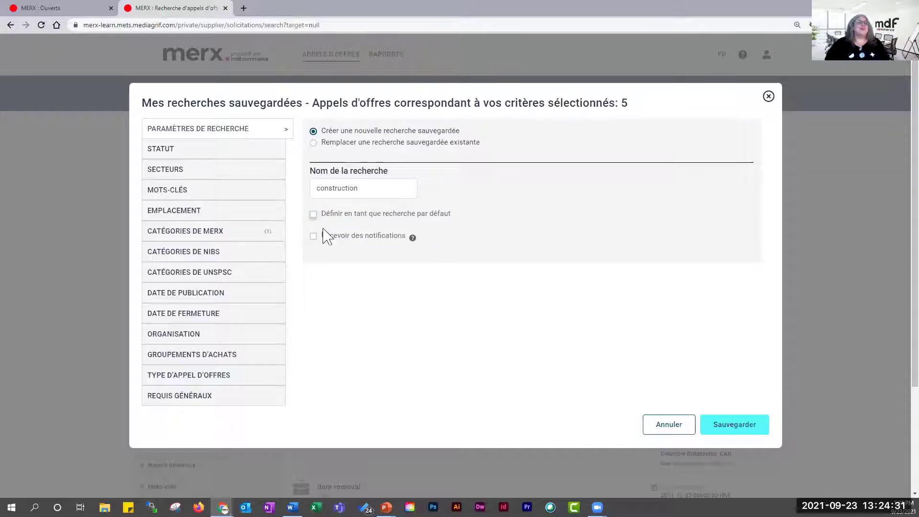
{"action": "left_click_drag", "start_coordinate": [325, 237], "coordinate": [404, 238]}
{"action": "mouse_move", "coordinate": [412, 240]}
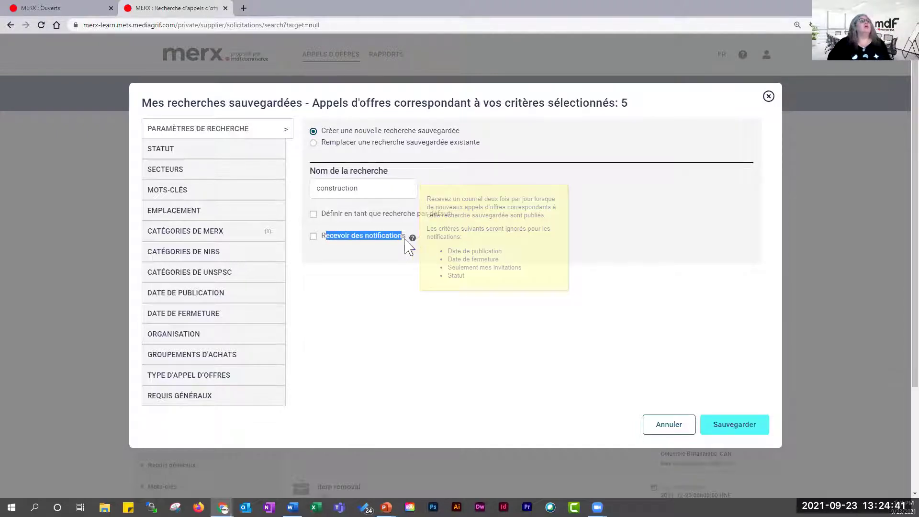
{"action": "left_click", "coordinate": [314, 237]}
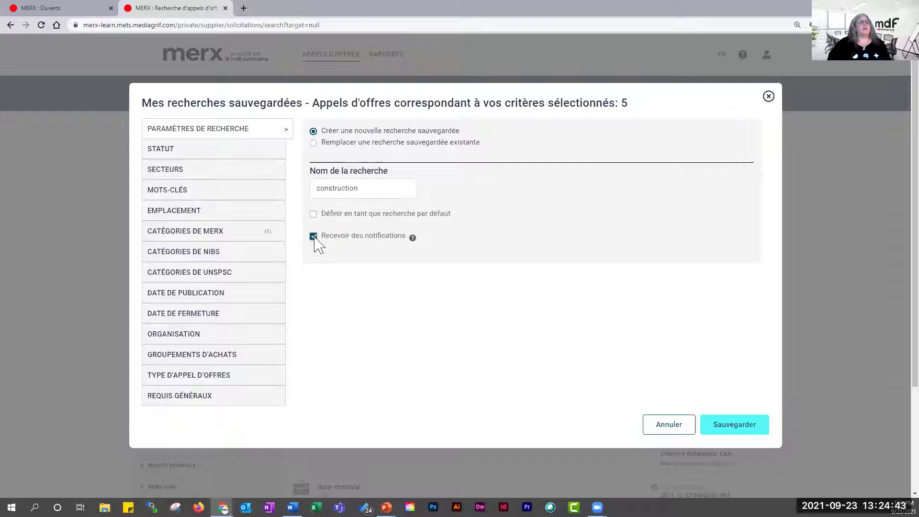
{"action": "left_click", "coordinate": [739, 425]}
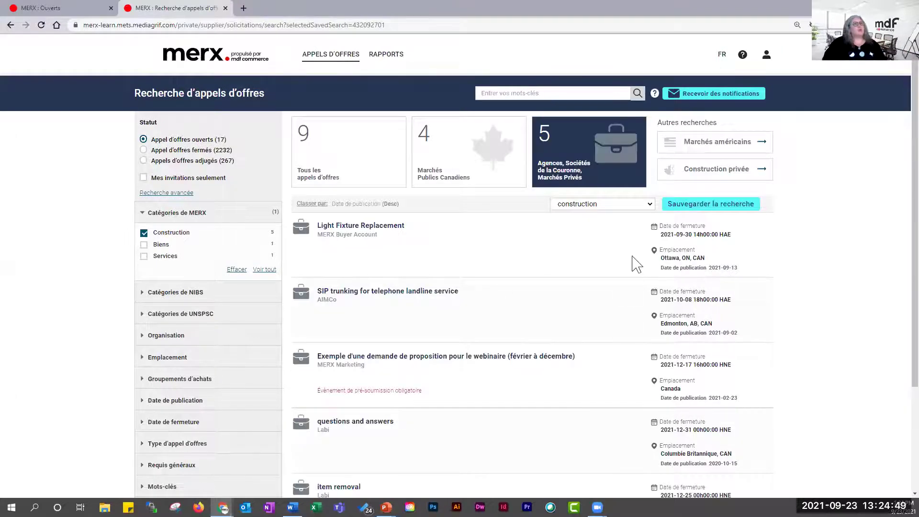
Load the saved search "City of Ottawa Transportation" from the saved searches.
{"action": "left_click", "coordinate": [650, 205]}
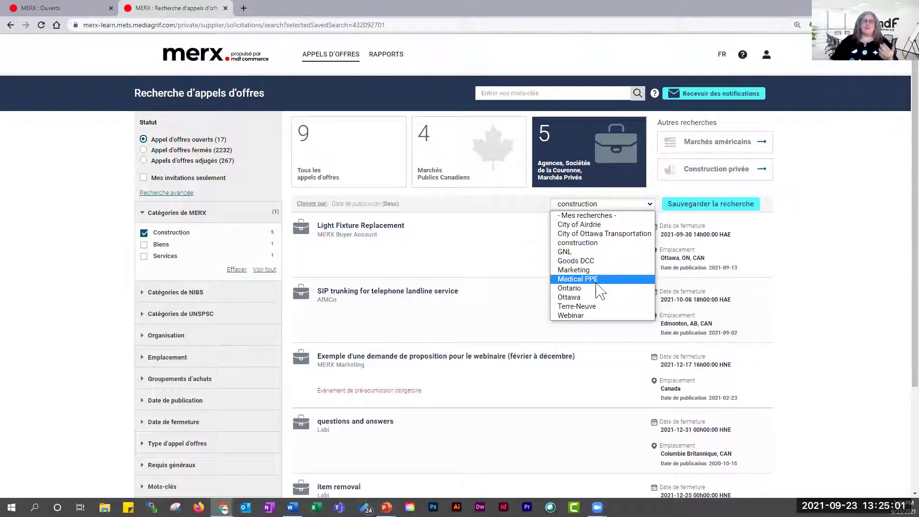
{"action": "left_click", "coordinate": [599, 233]}
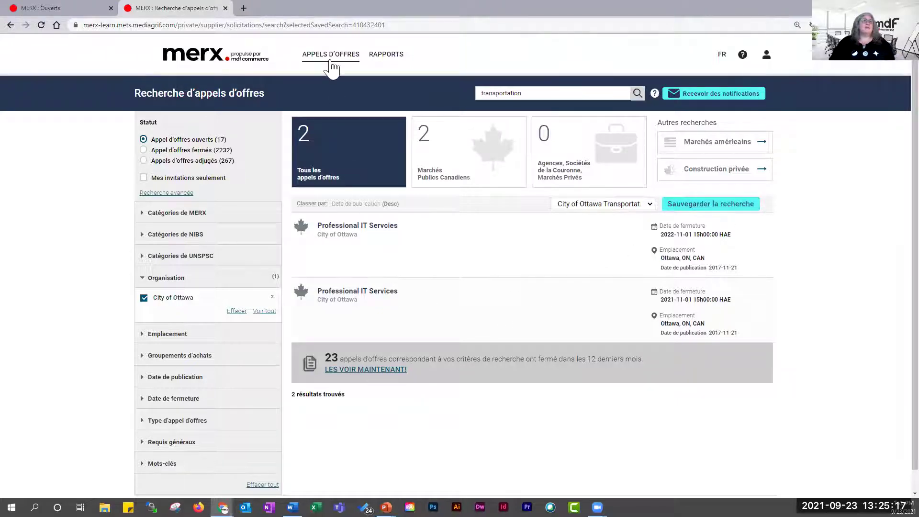
Open the saved searches list and turn off notifications for City of Airdrie, City of Ottawa Transportation and Marketing.
{"action": "mouse_move", "coordinate": [330, 66]}
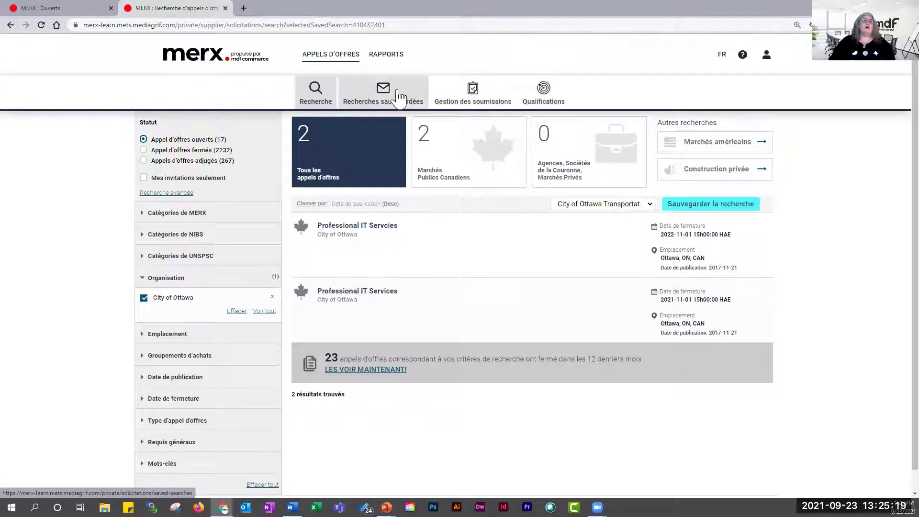
{"action": "left_click", "coordinate": [412, 90]}
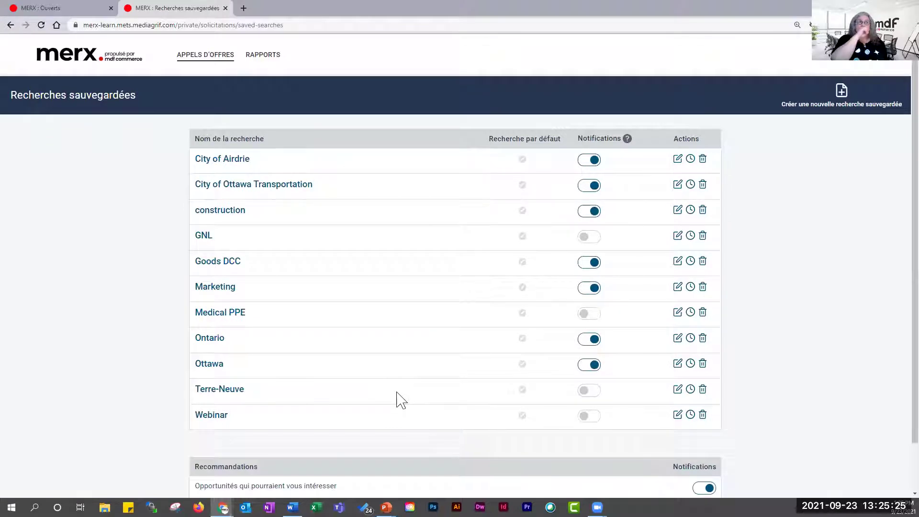
{"action": "left_click", "coordinate": [587, 162]}
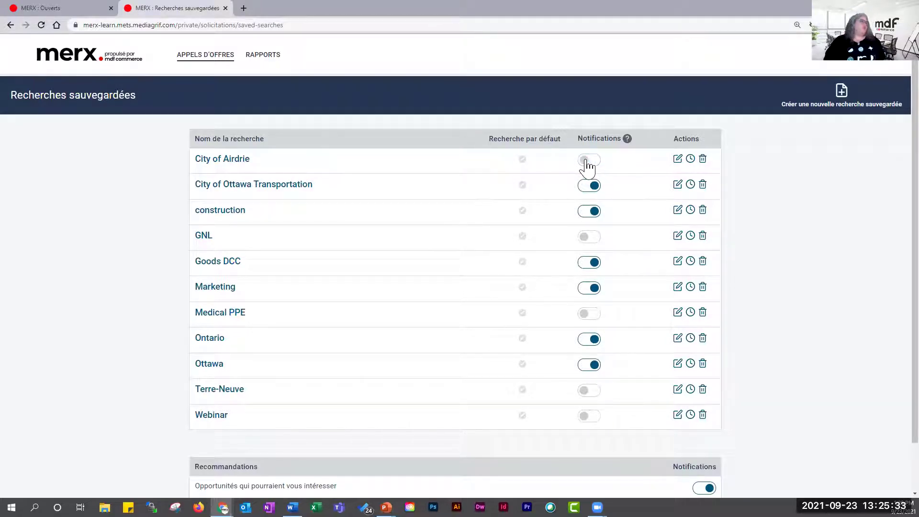
{"action": "left_click", "coordinate": [588, 185]}
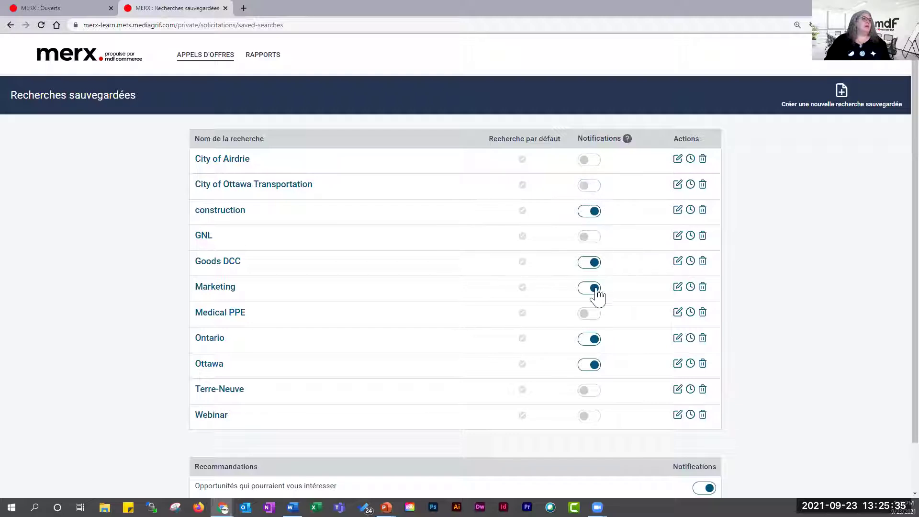
{"action": "left_click", "coordinate": [589, 289]}
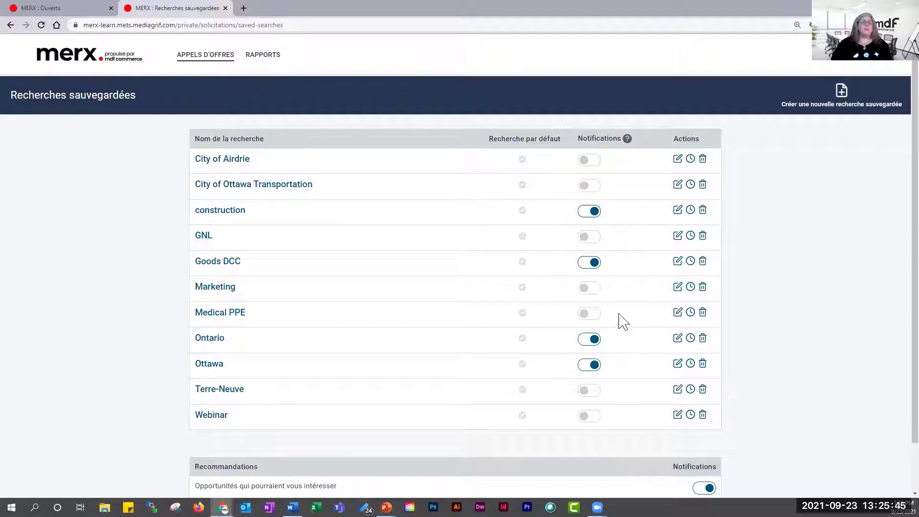
View the revision history of the Marketing saved search and return to the saved searches list.
{"action": "mouse_move", "coordinate": [630, 136]}
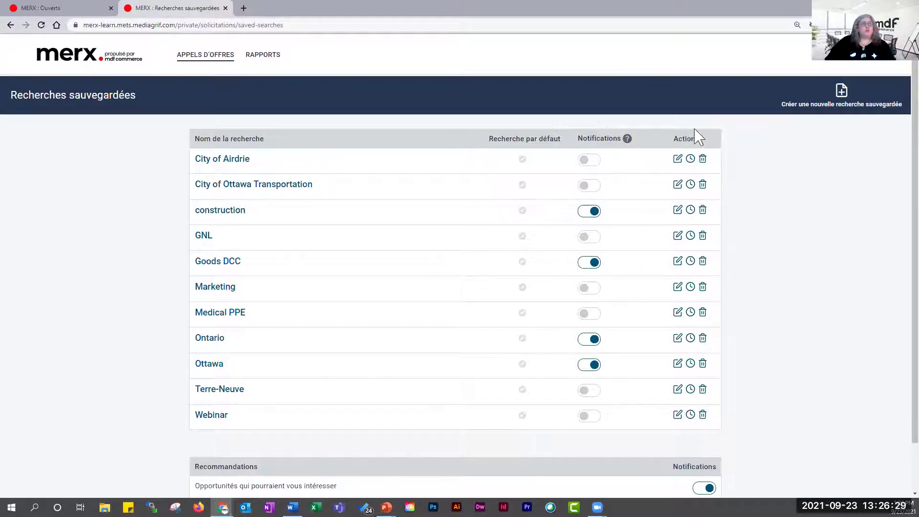
{"action": "double_click", "coordinate": [685, 139]}
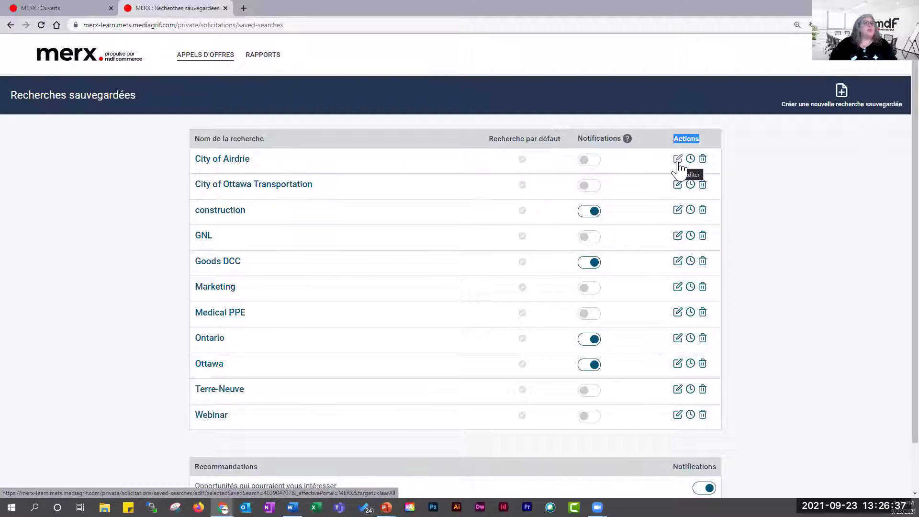
{"action": "left_click", "coordinate": [691, 288]}
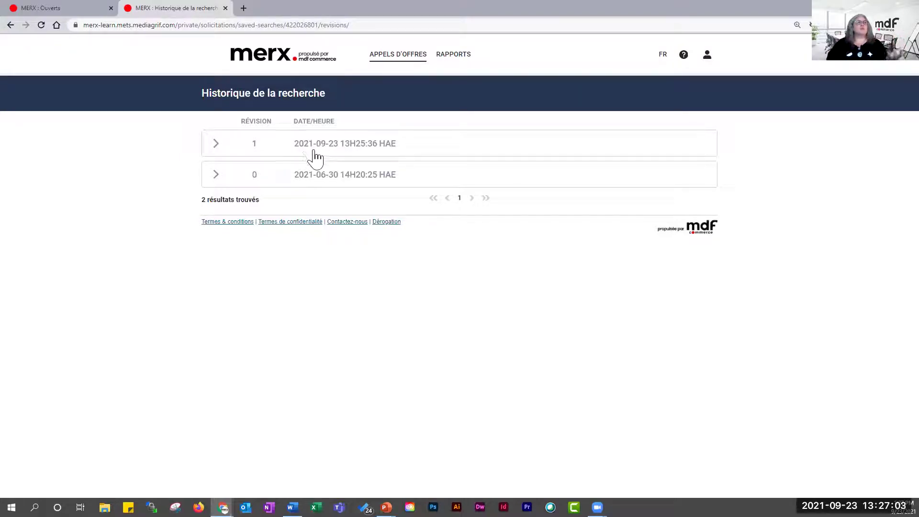
{"action": "left_click", "coordinate": [10, 25]}
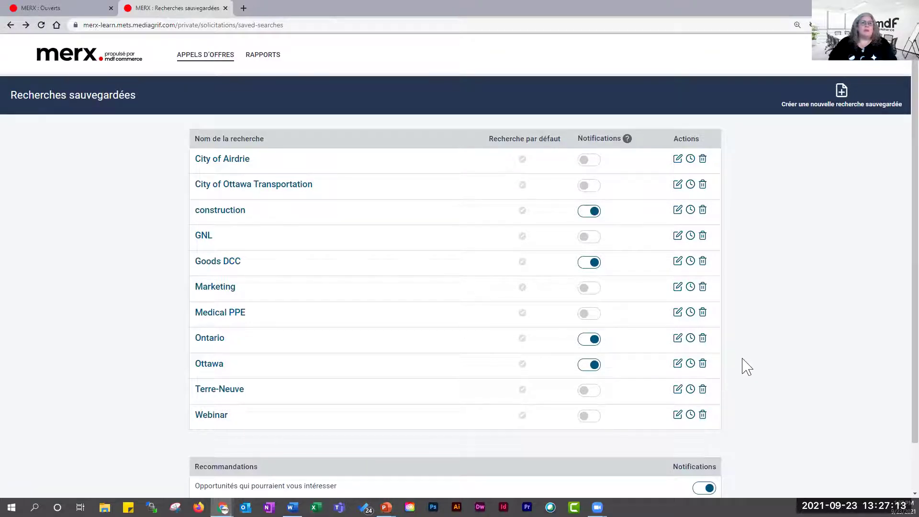
Review the Recommandations section and switch its notifications off and back on.
{"action": "scroll", "coordinate": [748, 370], "scroll_direction": "down", "scroll_amount": 2}
{"action": "left_click_drag", "start_coordinate": [195, 410], "coordinate": [303, 414]}
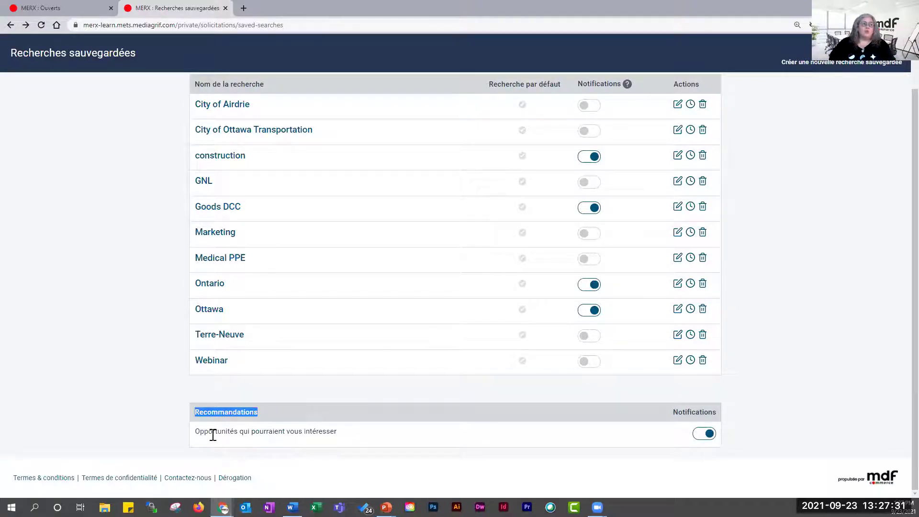
{"action": "left_click_drag", "start_coordinate": [193, 431], "coordinate": [364, 438]}
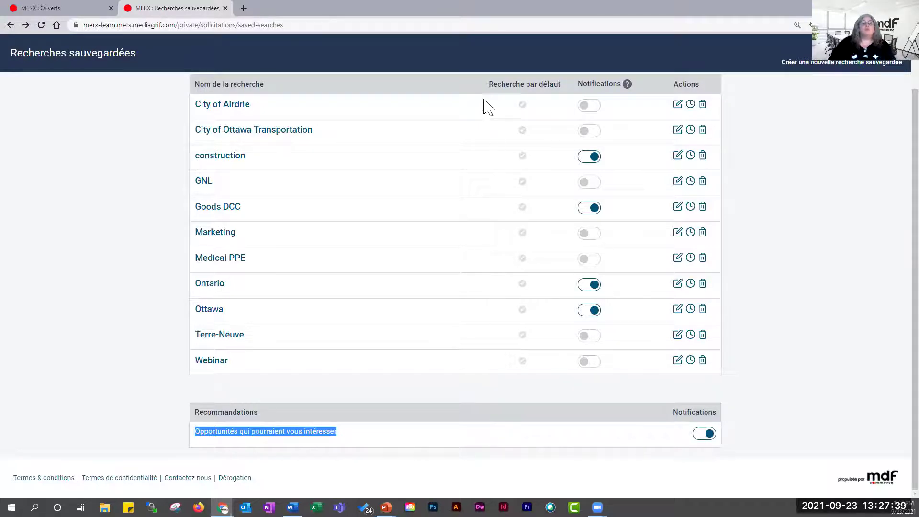
{"action": "left_click", "coordinate": [322, 436]}
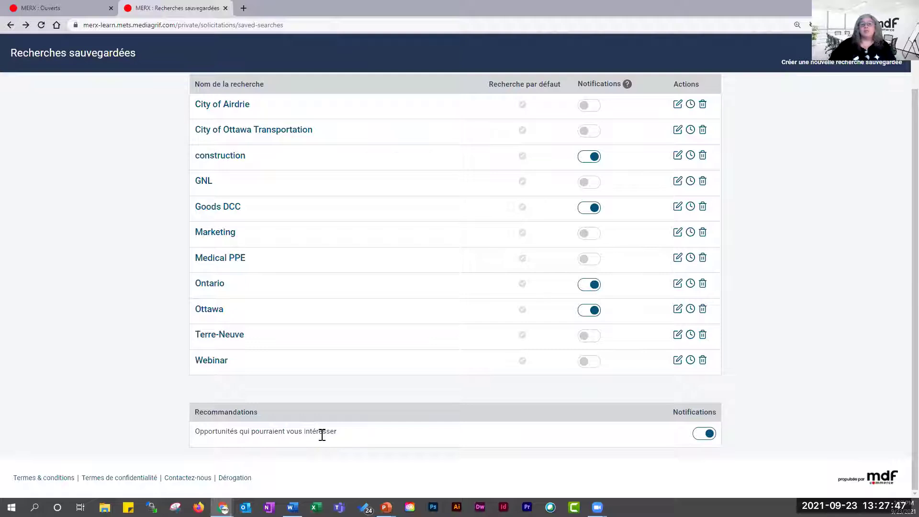
{"action": "left_click", "coordinate": [705, 440]}
{"action": "left_click", "coordinate": [710, 441]}
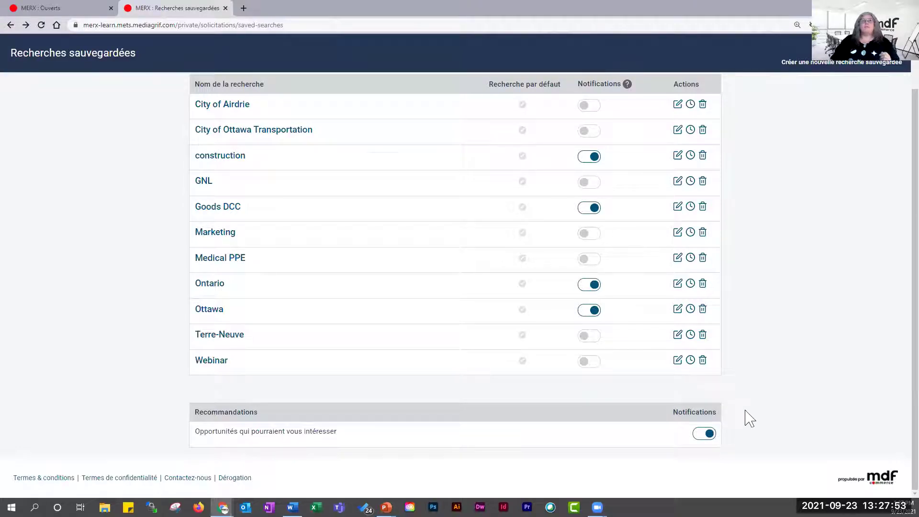
{"action": "scroll", "coordinate": [750, 418], "scroll_direction": "up", "scroll_amount": 2}
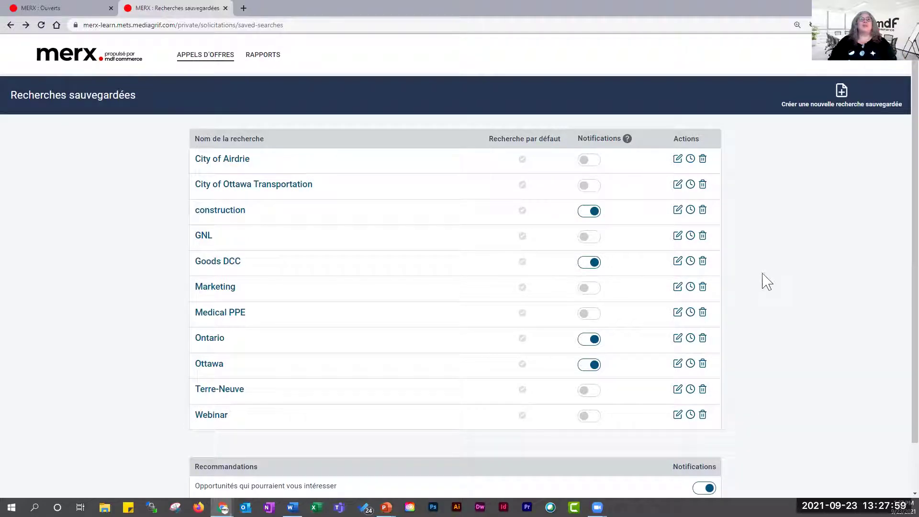
Open the user's own profile and check the default language under Préférences and the e-mail address under Information personnelle.
{"action": "left_click", "coordinate": [895, 65]}
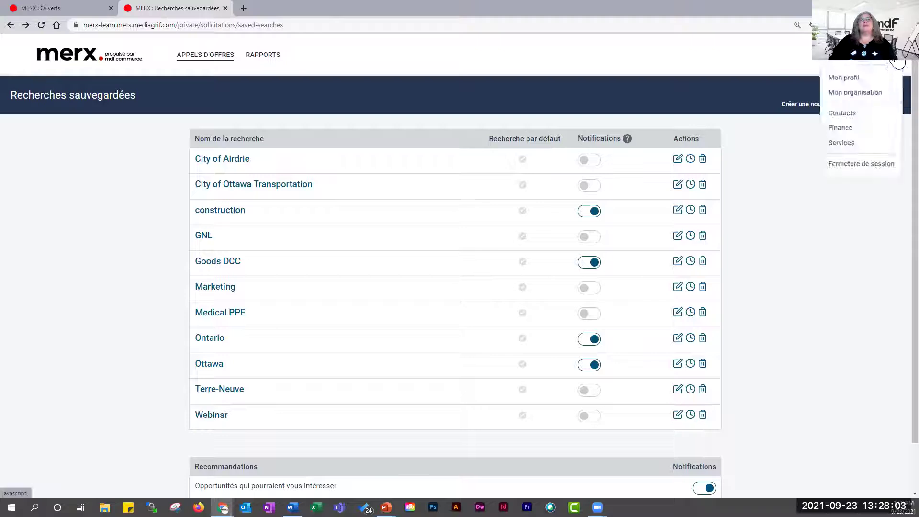
{"action": "left_click", "coordinate": [868, 81]}
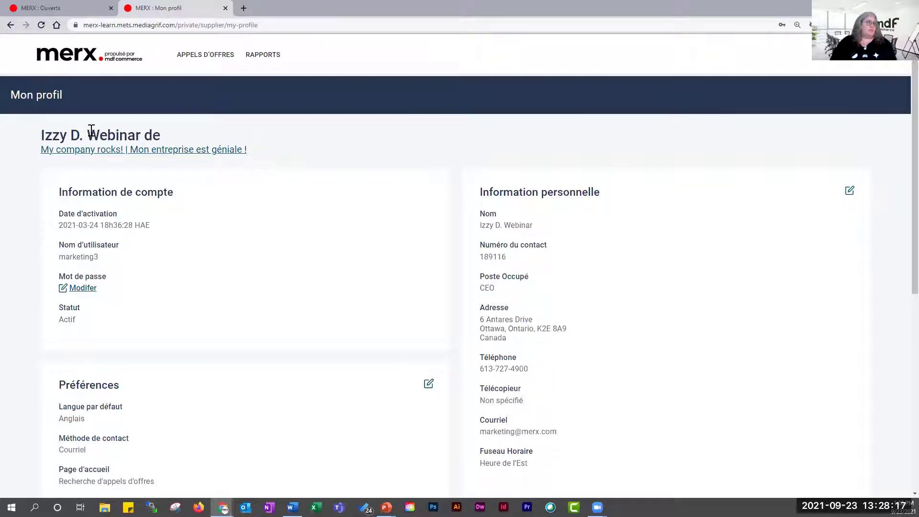
{"action": "scroll", "coordinate": [723, 233], "scroll_direction": "down", "scroll_amount": 3}
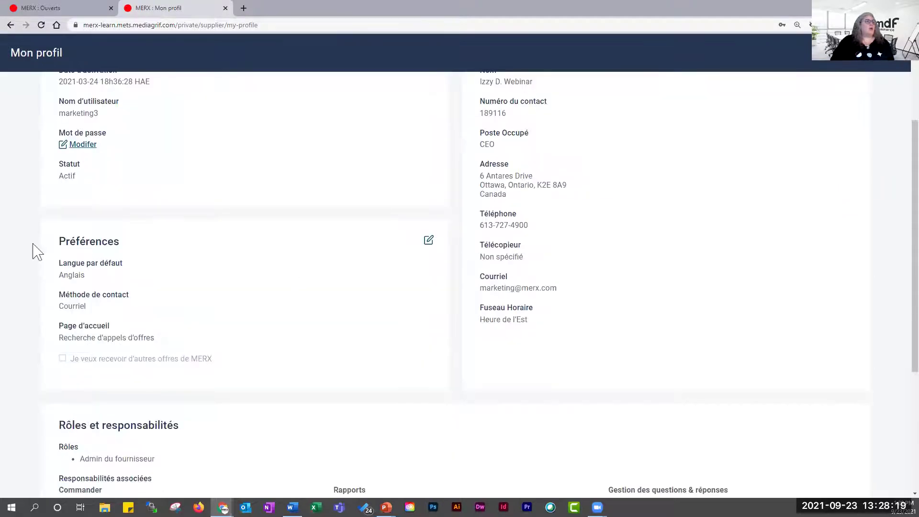
{"action": "left_click_drag", "start_coordinate": [62, 237], "coordinate": [82, 266]}
{"action": "left_click", "coordinate": [107, 265]}
{"action": "double_click", "coordinate": [71, 275]}
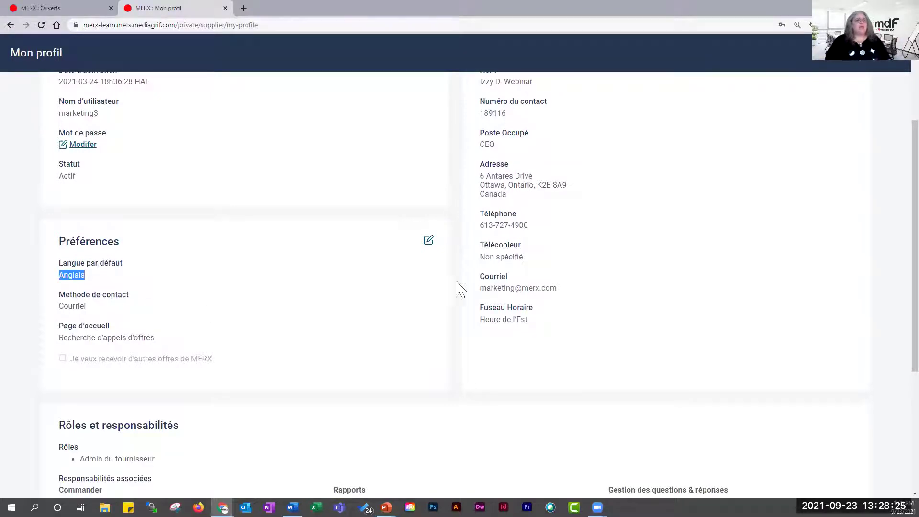
{"action": "left_click_drag", "start_coordinate": [484, 277], "coordinate": [559, 292]}
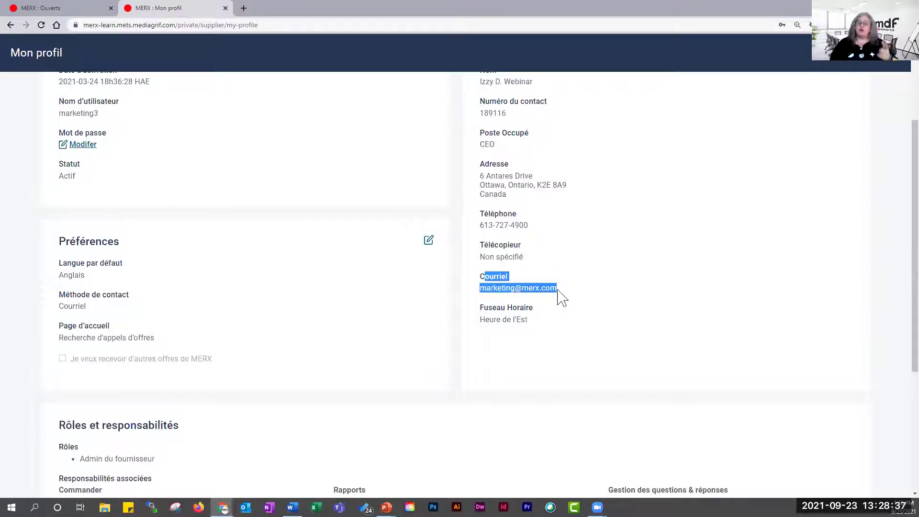
{"action": "left_click", "coordinate": [548, 294]}
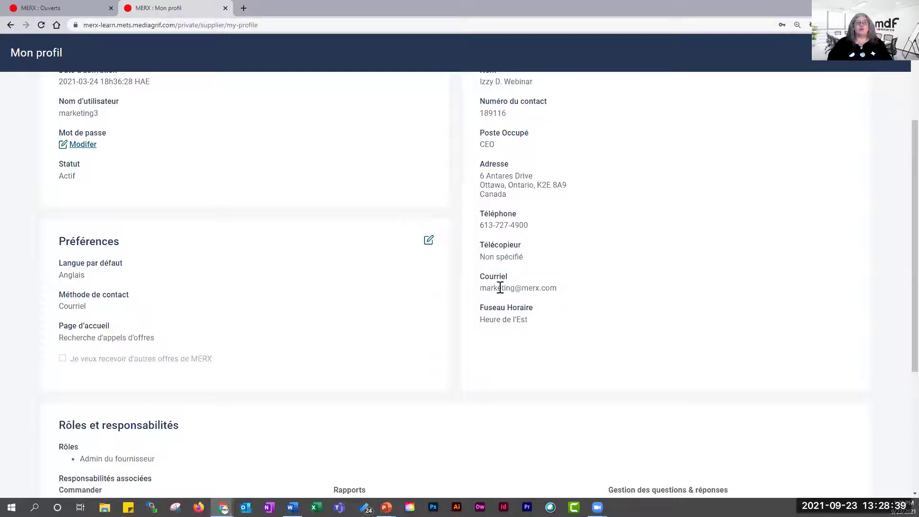
{"action": "left_click_drag", "start_coordinate": [481, 277], "coordinate": [566, 291]}
Examine the Rôles et responsabilités section of the profile, including the Admin du fournisseur role.
{"action": "scroll", "coordinate": [562, 293], "scroll_direction": "down", "scroll_amount": 3}
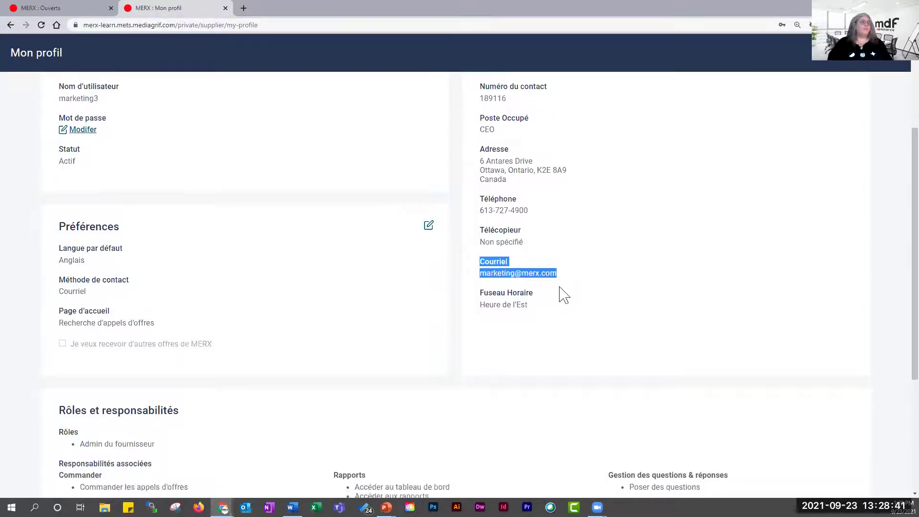
{"action": "scroll", "coordinate": [563, 295], "scroll_direction": "down", "scroll_amount": 2}
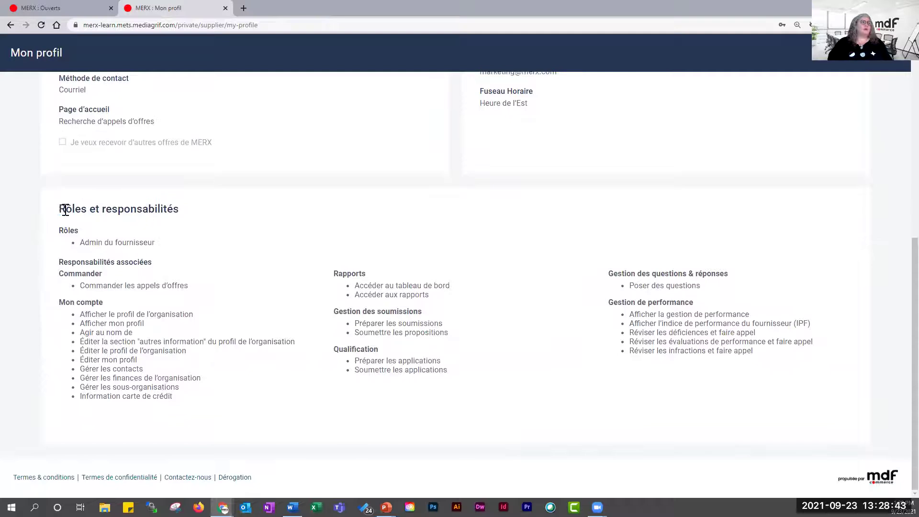
{"action": "left_click_drag", "start_coordinate": [59, 208], "coordinate": [209, 225]}
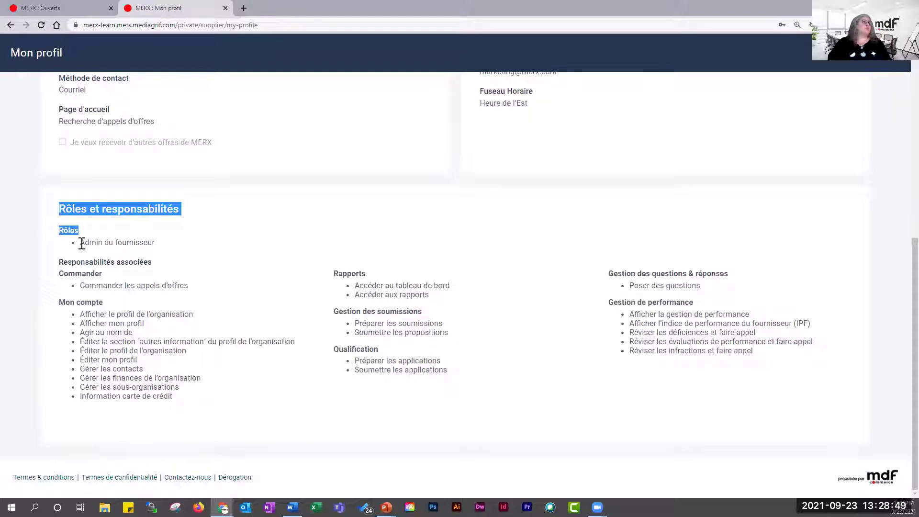
{"action": "left_click_drag", "start_coordinate": [79, 243], "coordinate": [149, 249]}
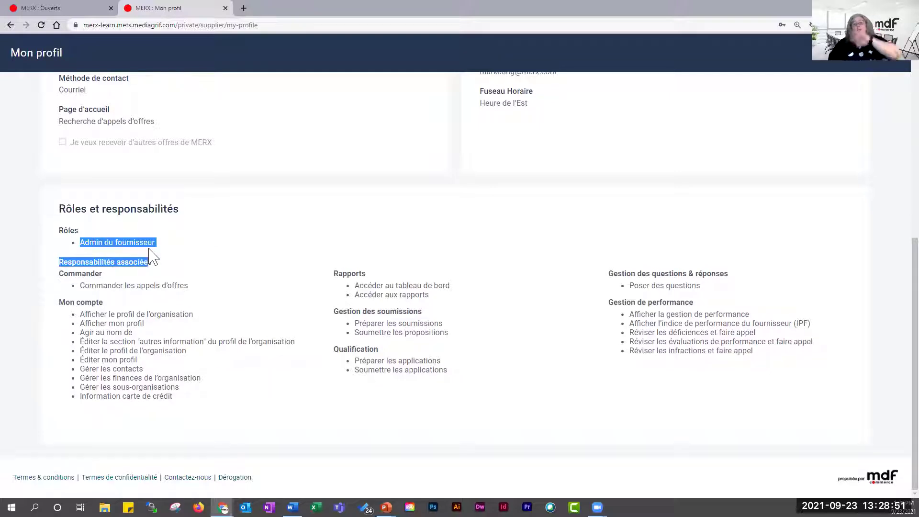
{"action": "left_click", "coordinate": [312, 235]}
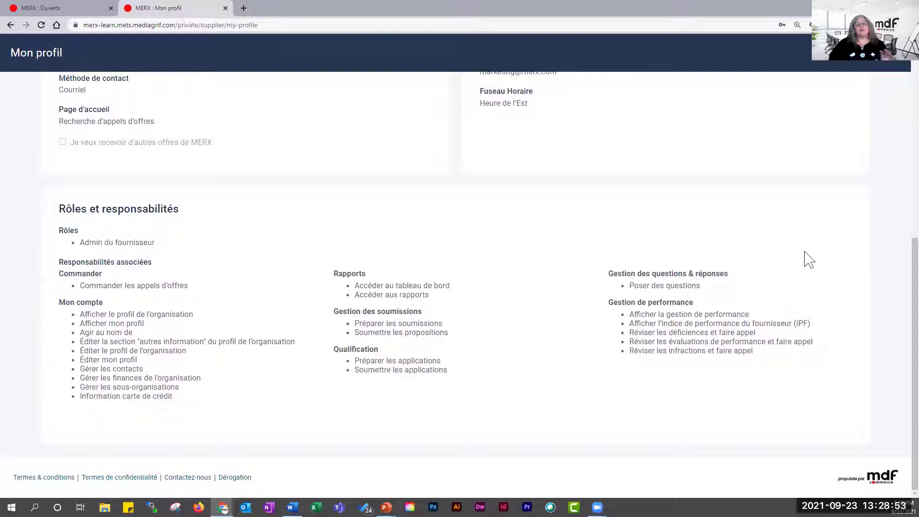
{"action": "scroll", "coordinate": [885, 276], "scroll_direction": "up", "scroll_amount": 8}
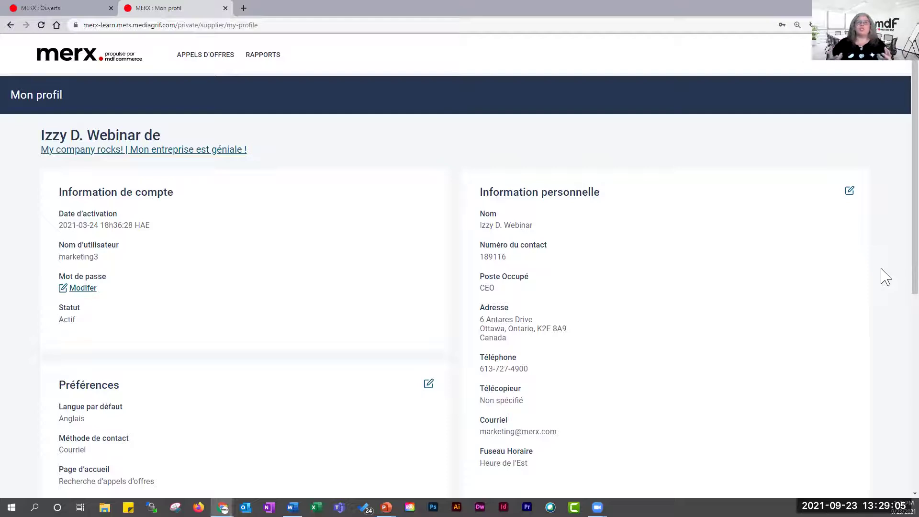
Start adding a new contact to the organisation and choose the free Payer à l'utilisation plan.
{"action": "left_click", "coordinate": [895, 66]}
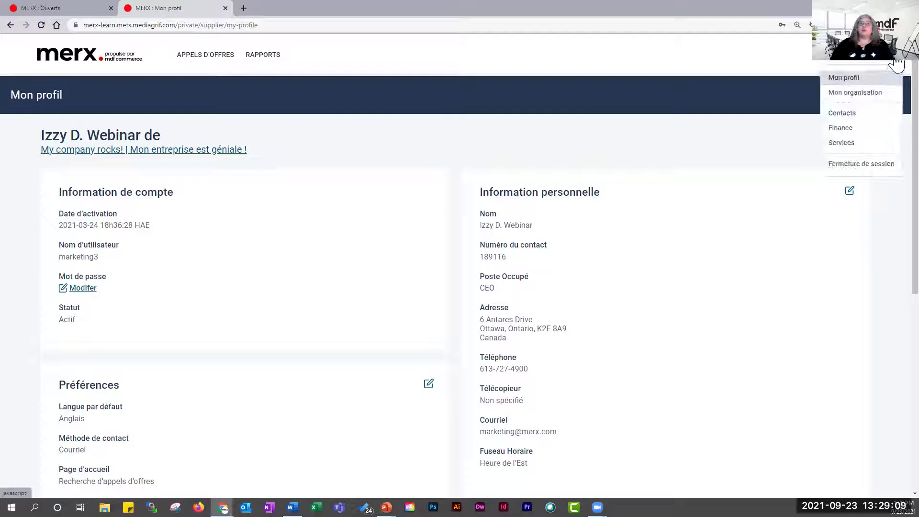
{"action": "left_click", "coordinate": [852, 119]}
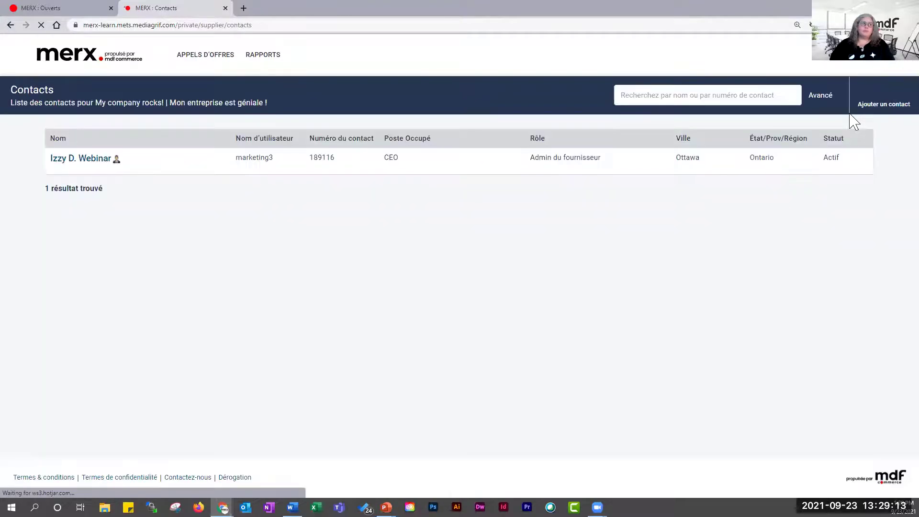
{"action": "left_click", "coordinate": [891, 112]}
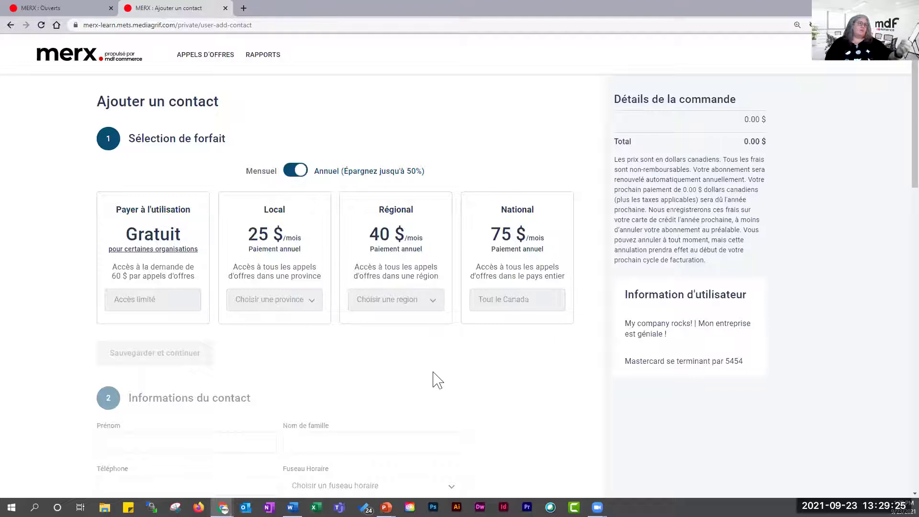
{"action": "left_click", "coordinate": [165, 282]}
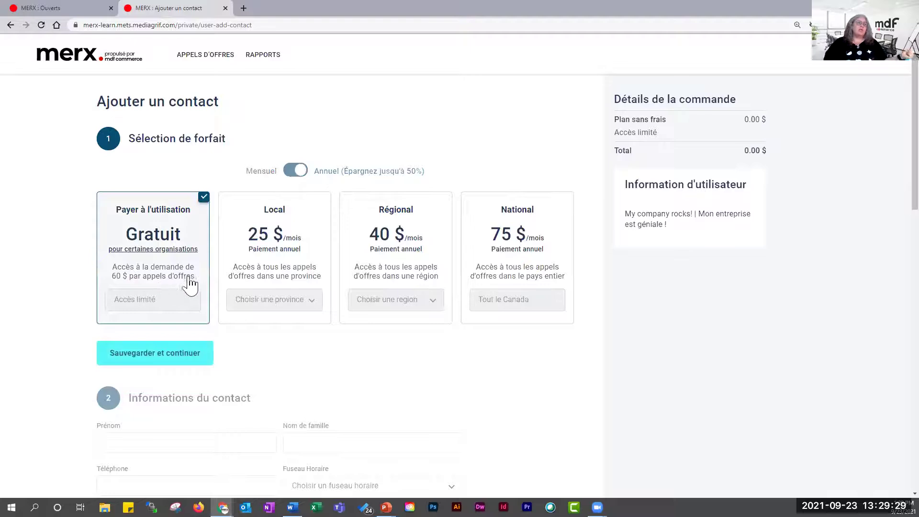
Review the contact information, login details, roles and associated responsibilities sections of the Ajouter un contact form.
{"action": "scroll", "coordinate": [186, 285], "scroll_direction": "down", "scroll_amount": 3}
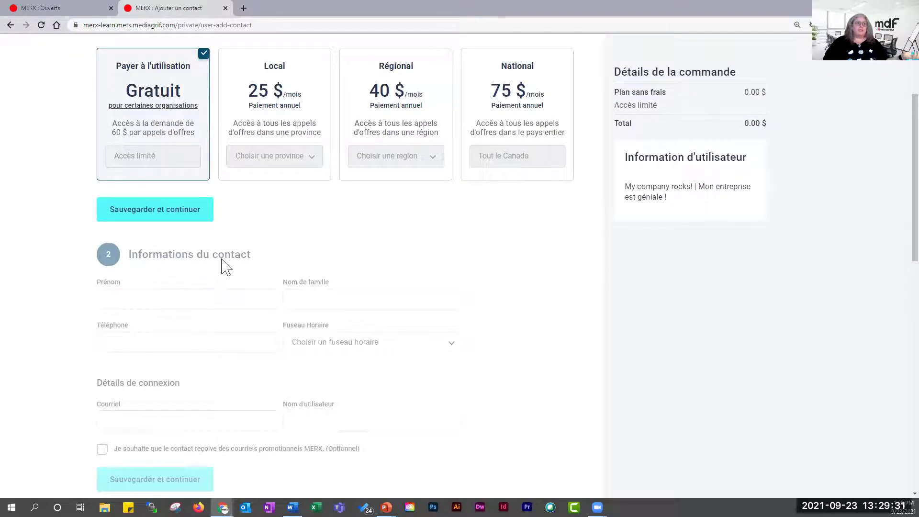
{"action": "scroll", "coordinate": [287, 417], "scroll_direction": "down", "scroll_amount": 1}
{"action": "scroll", "coordinate": [290, 409], "scroll_direction": "down", "scroll_amount": 2}
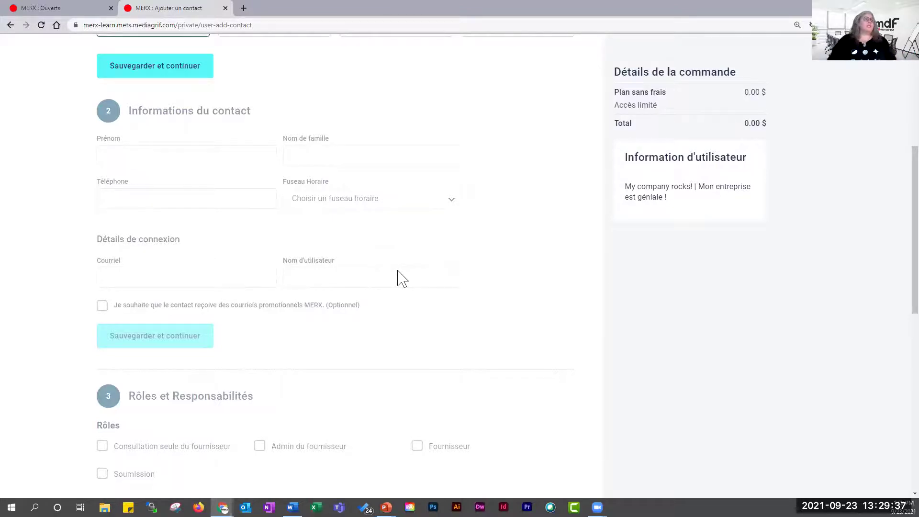
{"action": "scroll", "coordinate": [401, 278], "scroll_direction": "down", "scroll_amount": 3}
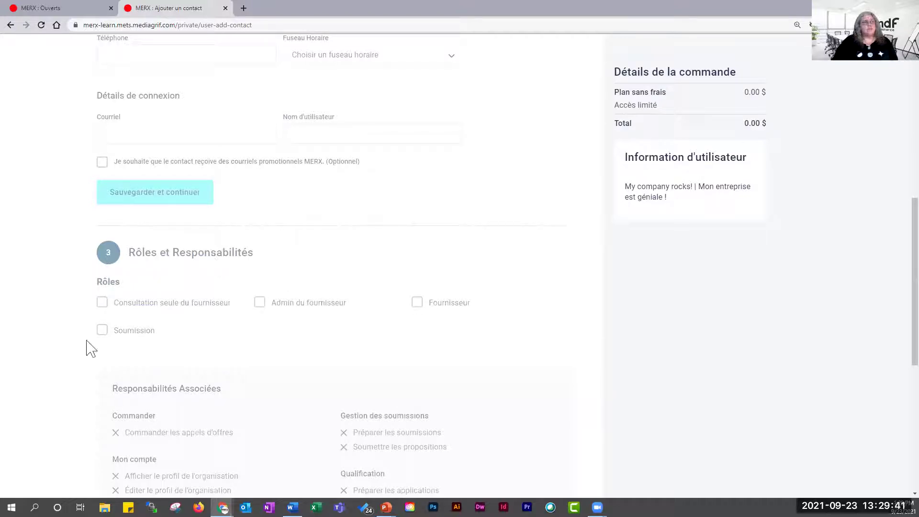
{"action": "scroll", "coordinate": [551, 266], "scroll_direction": "down", "scroll_amount": 6}
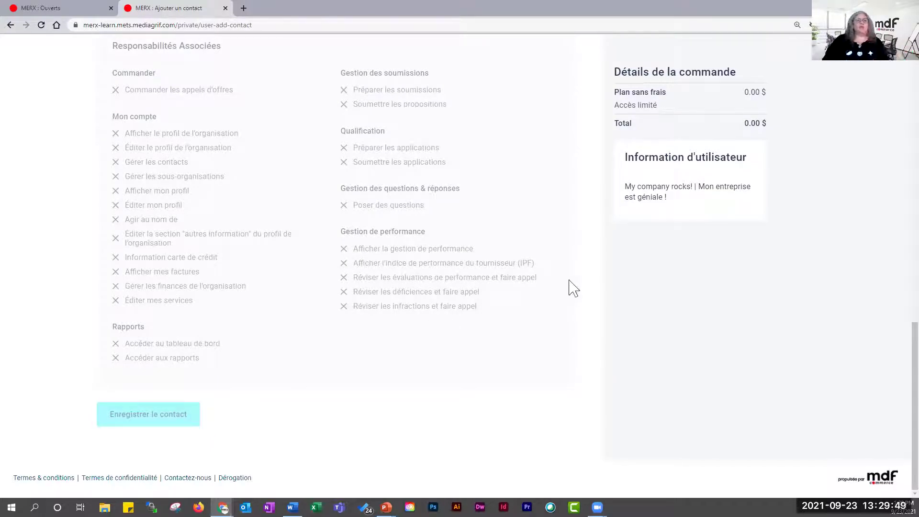
{"action": "scroll", "coordinate": [570, 287], "scroll_direction": "up", "scroll_amount": 9}
{"action": "scroll", "coordinate": [600, 284], "scroll_direction": "up", "scroll_amount": 7}
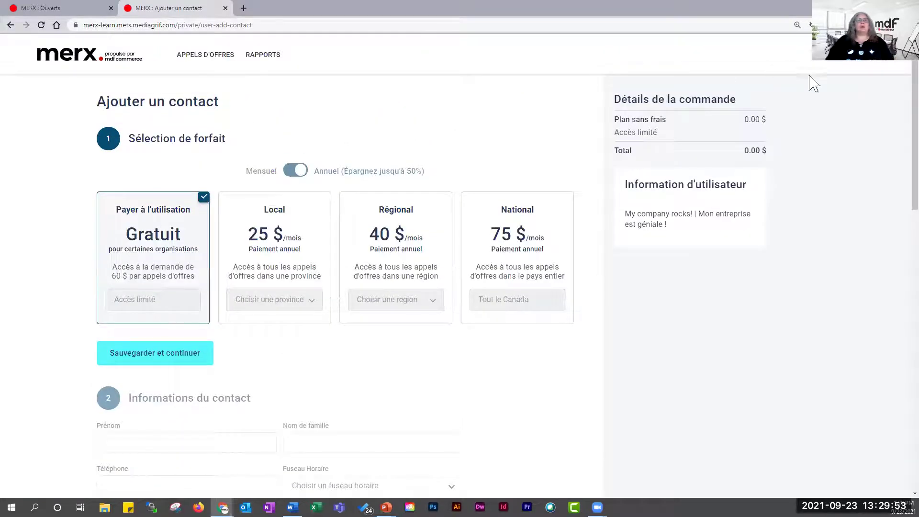
Leave the Ajouter un contact form and open the organisation's own profile.
{"action": "left_click", "coordinate": [10, 25]}
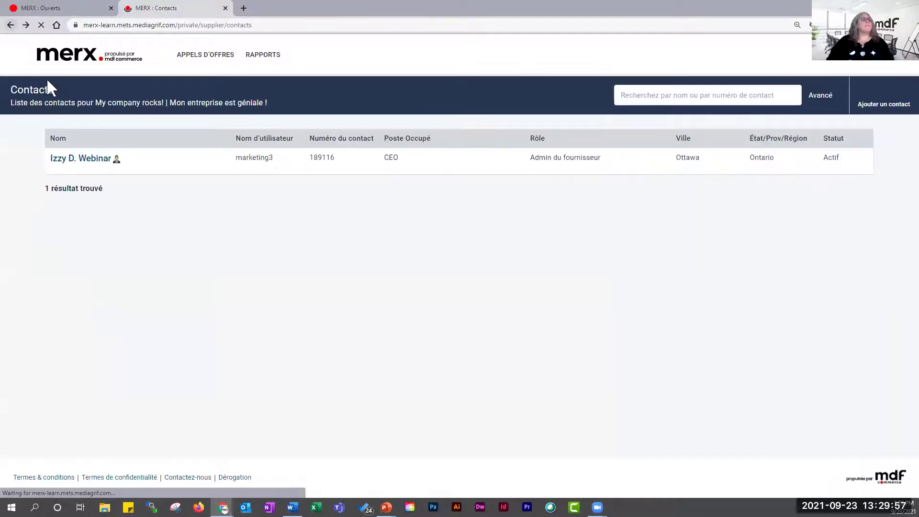
{"action": "left_click", "coordinate": [894, 74]}
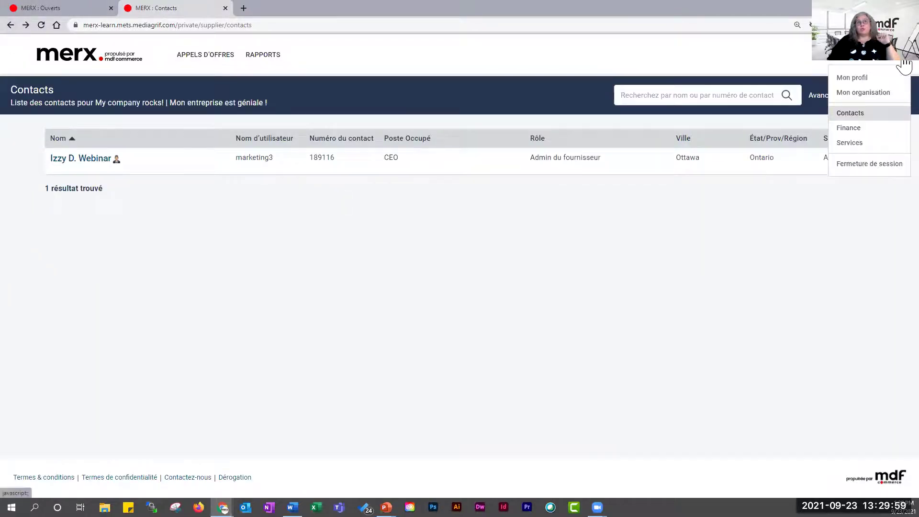
{"action": "left_click", "coordinate": [881, 93]}
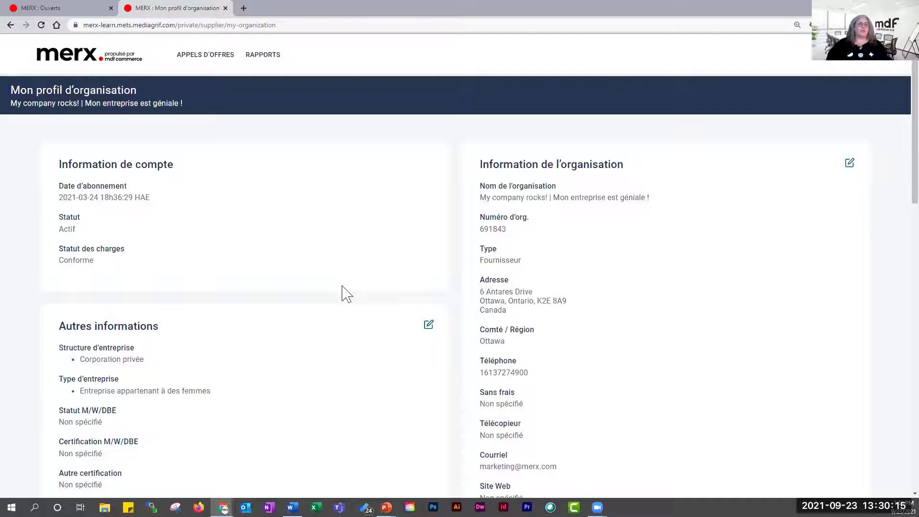
Open the Autres informations section for editing and examine the Structure d'entreprise and Type d'entreprise options, leaving Entreprise appartenant à des femmes selected.
{"action": "scroll", "coordinate": [611, 254], "scroll_direction": "down", "scroll_amount": 3}
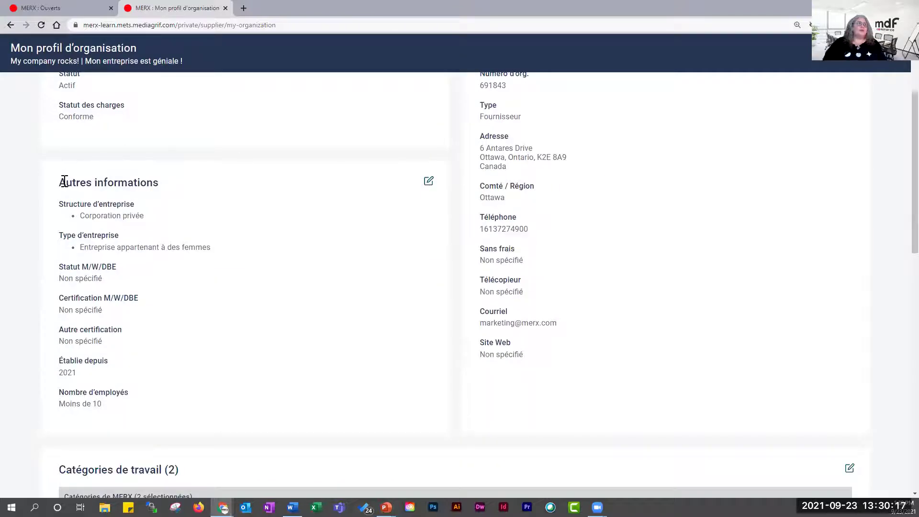
{"action": "left_click_drag", "start_coordinate": [61, 186], "coordinate": [164, 188]}
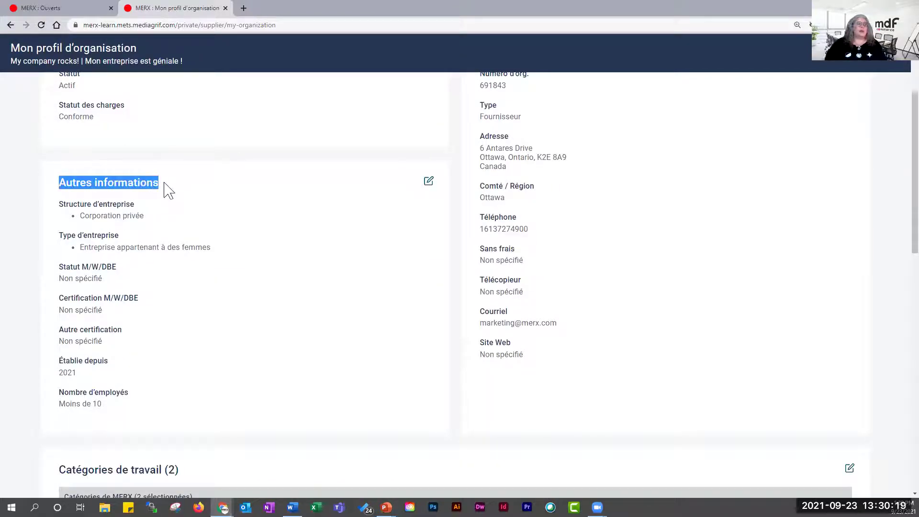
{"action": "left_click", "coordinate": [429, 183]}
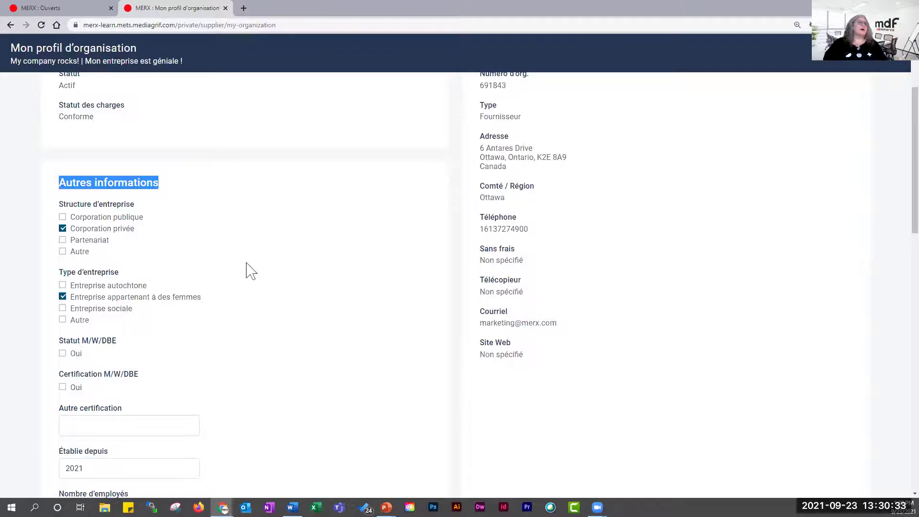
{"action": "left_click", "coordinate": [92, 297]}
{"action": "left_click_drag", "start_coordinate": [79, 297], "coordinate": [191, 306]}
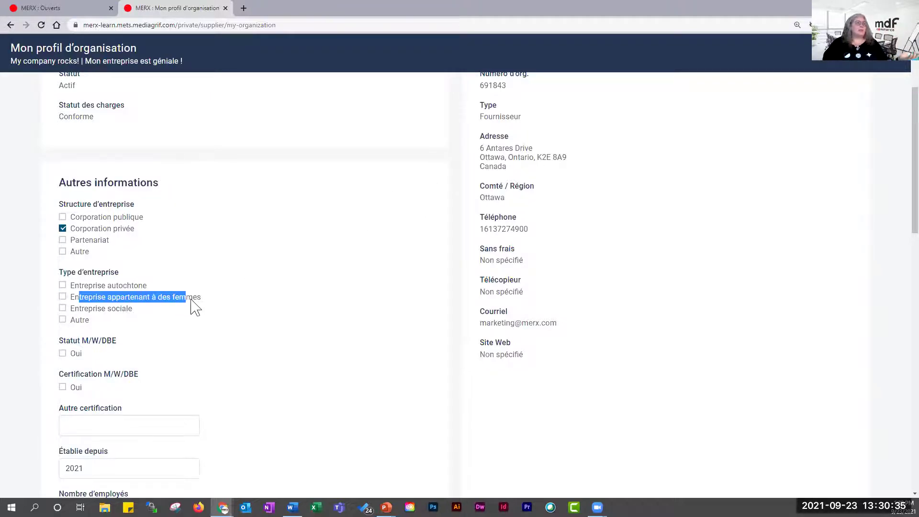
{"action": "left_click", "coordinate": [144, 300]}
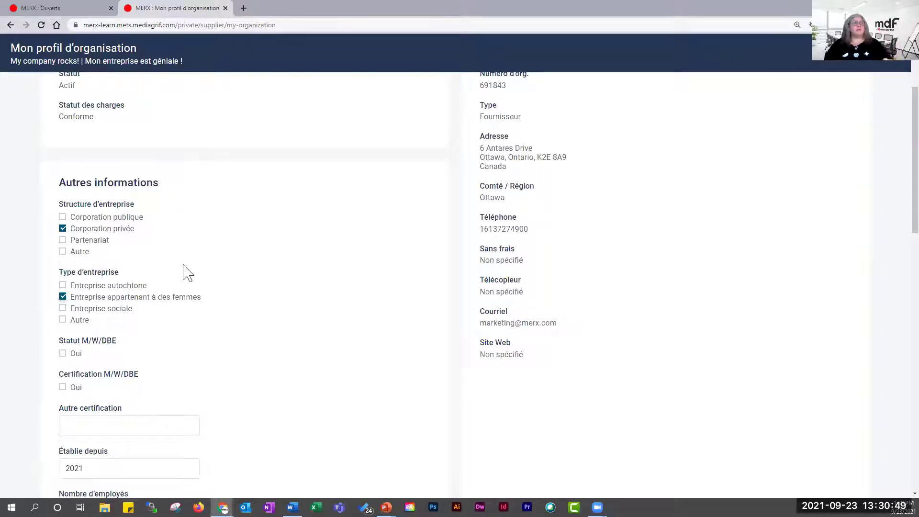
{"action": "left_click_drag", "start_coordinate": [63, 203], "coordinate": [139, 212]}
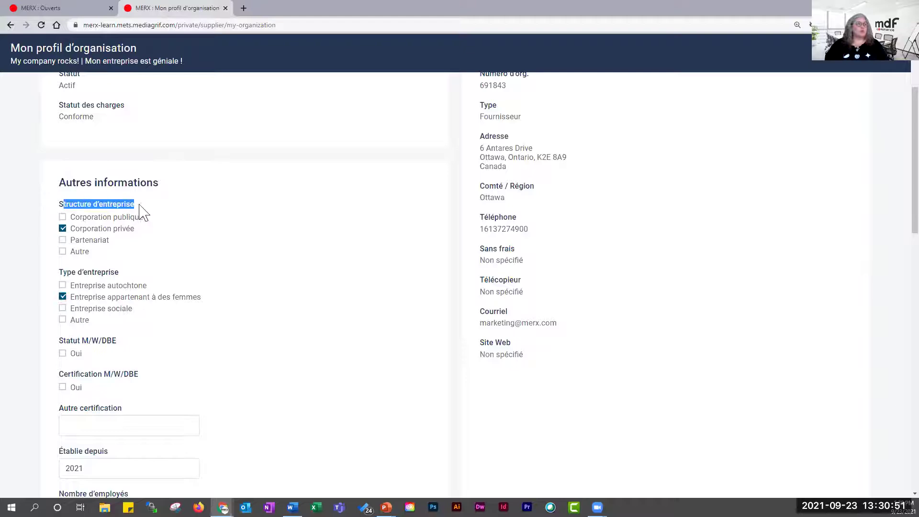
Check the Établie depuis and Nombre d'employés fields and save the Autres informations section.
{"action": "scroll", "coordinate": [236, 261], "scroll_direction": "down", "scroll_amount": 3}
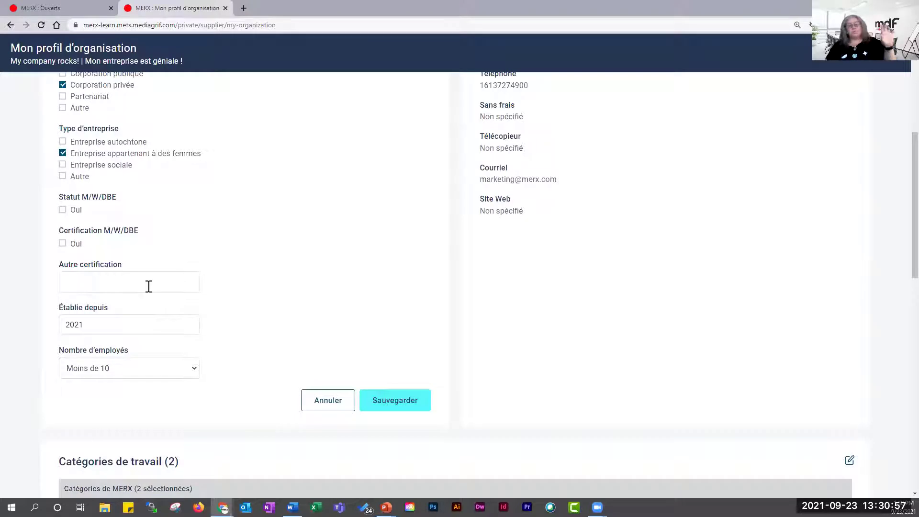
{"action": "left_click", "coordinate": [129, 324]}
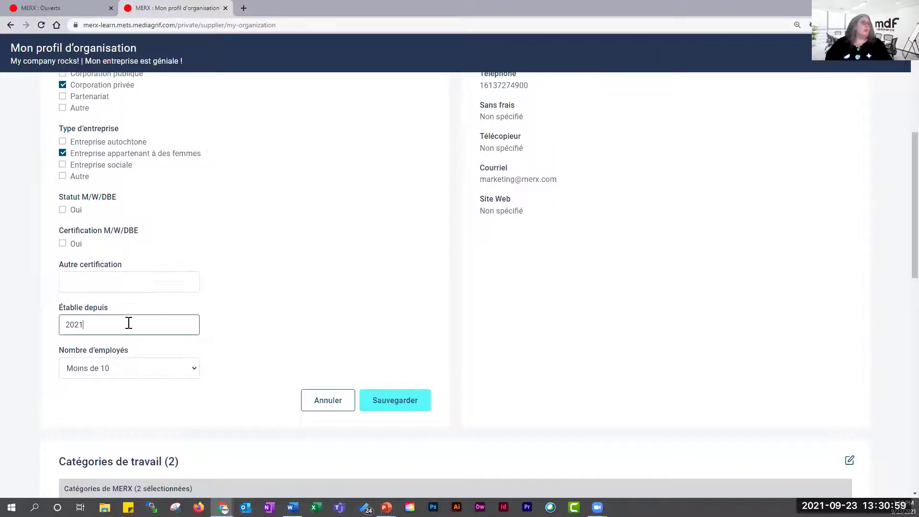
{"action": "left_click", "coordinate": [196, 375]}
{"action": "left_click", "coordinate": [228, 373]}
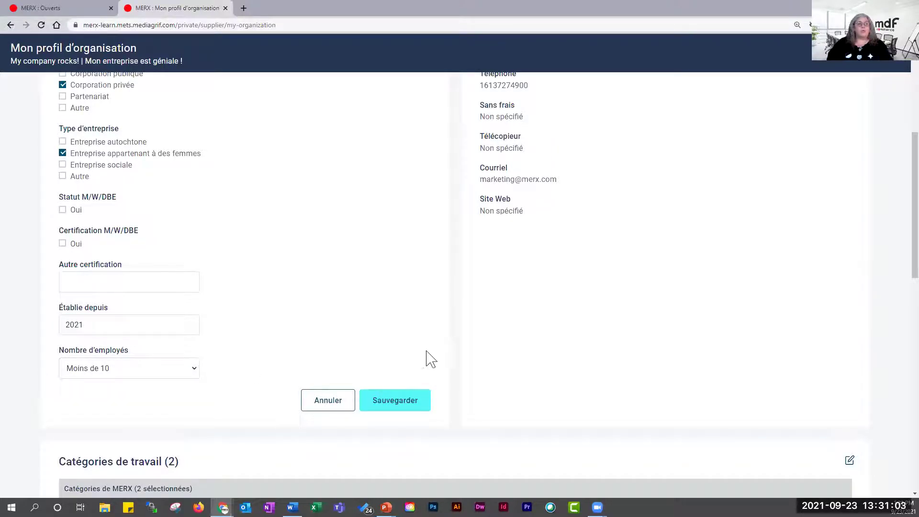
{"action": "left_click", "coordinate": [410, 412]}
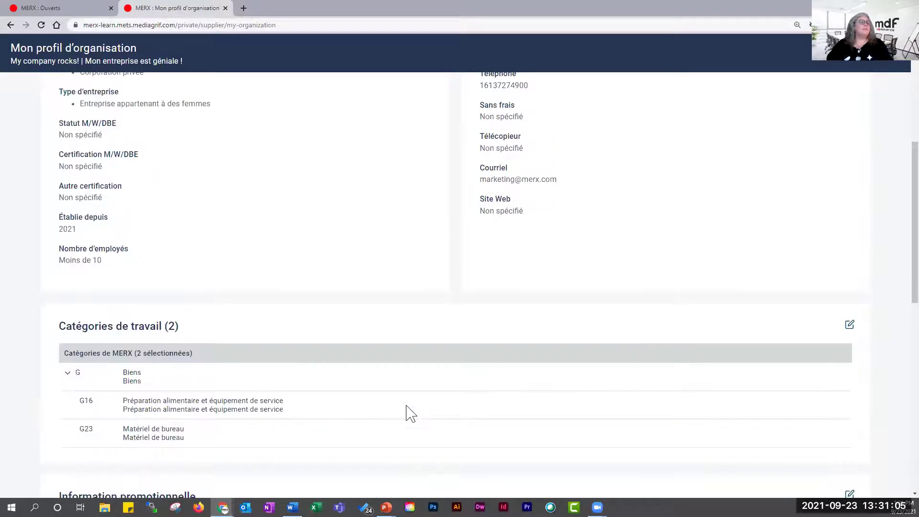
Open Catégories de travail for editing and look through the MERX, NIBS and UNSPSC category groups, collapsing each one.
{"action": "scroll", "coordinate": [402, 359], "scroll_direction": "down", "scroll_amount": 3}
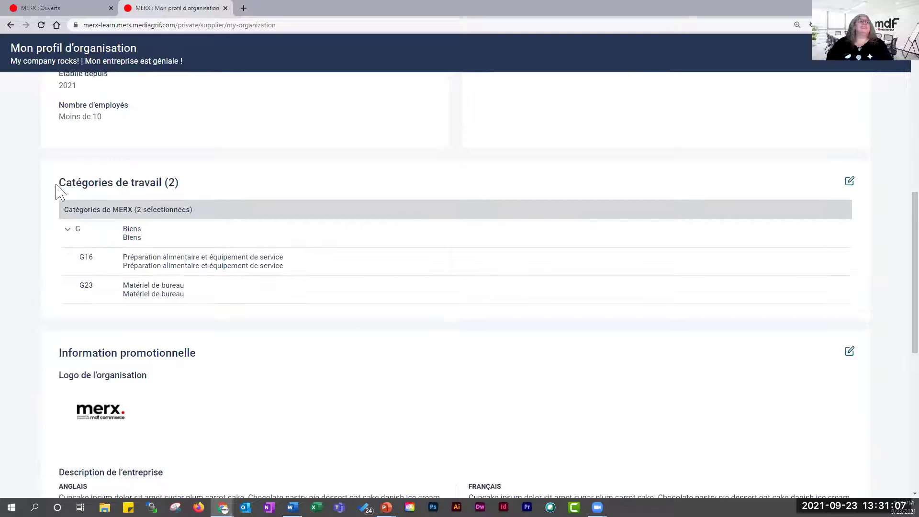
{"action": "left_click_drag", "start_coordinate": [57, 184], "coordinate": [194, 183]}
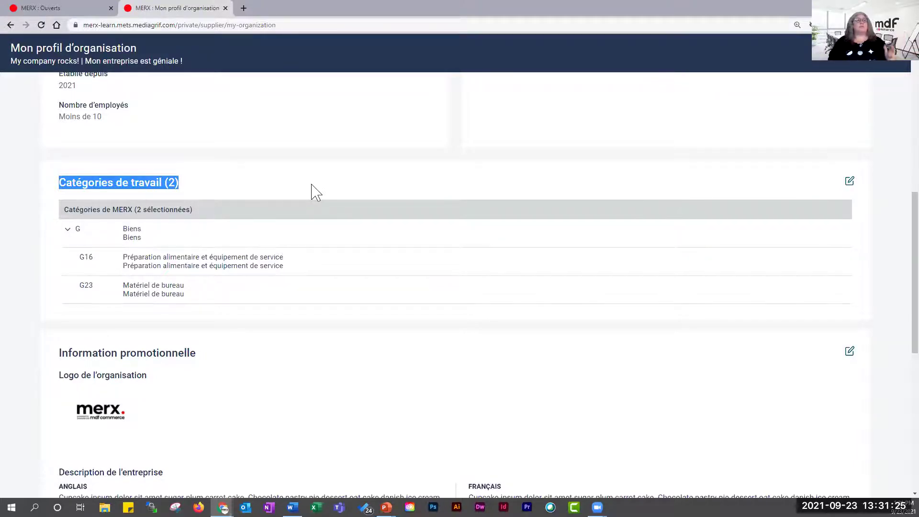
{"action": "left_click", "coordinate": [850, 183]}
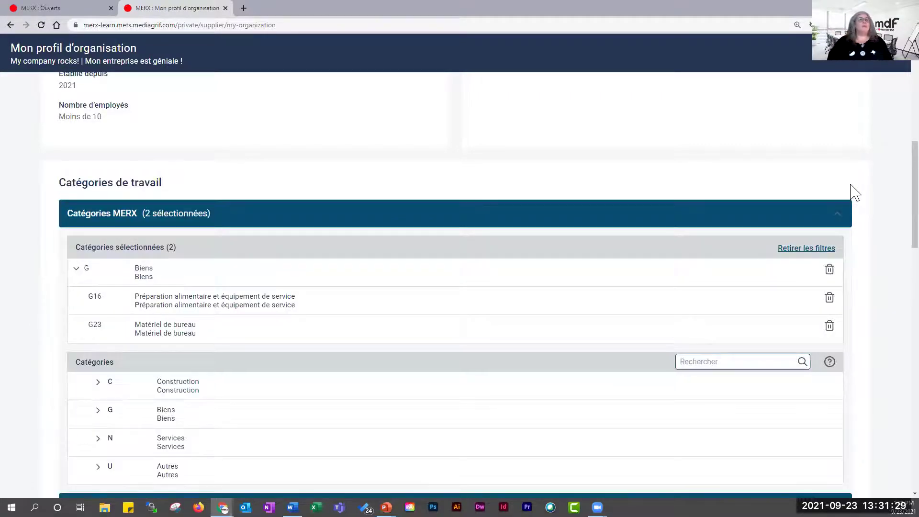
{"action": "left_click", "coordinate": [838, 213]}
{"action": "left_click", "coordinate": [839, 251]}
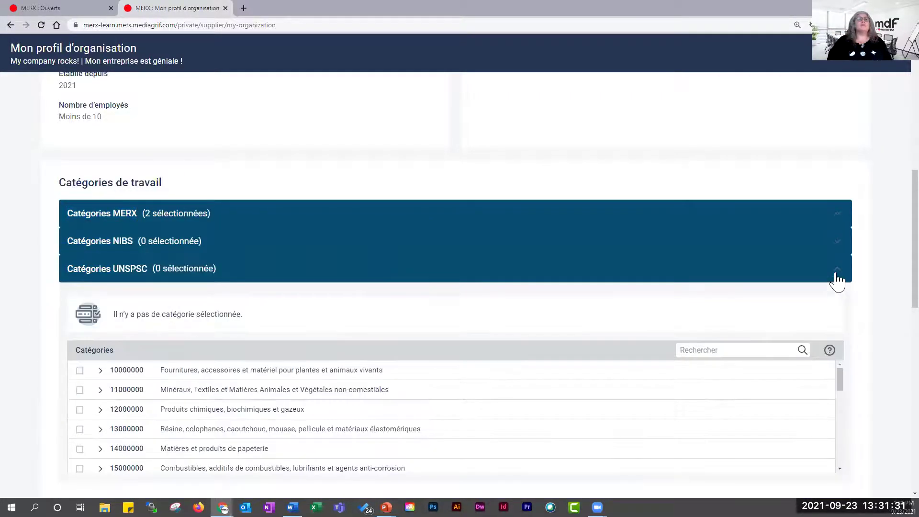
{"action": "left_click", "coordinate": [839, 276]}
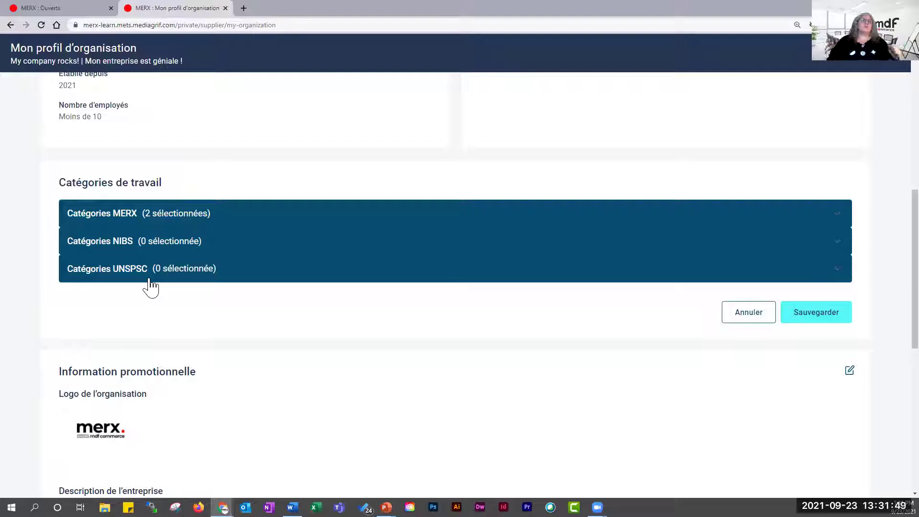
Browse the UNSPSC categories under 12000000 Produits chimiques down to 12350000 Composés et mélanges, and save the work categories without selecting any.
{"action": "left_click", "coordinate": [838, 275]}
{"action": "scroll", "coordinate": [273, 359], "scroll_direction": "down", "scroll_amount": 3}
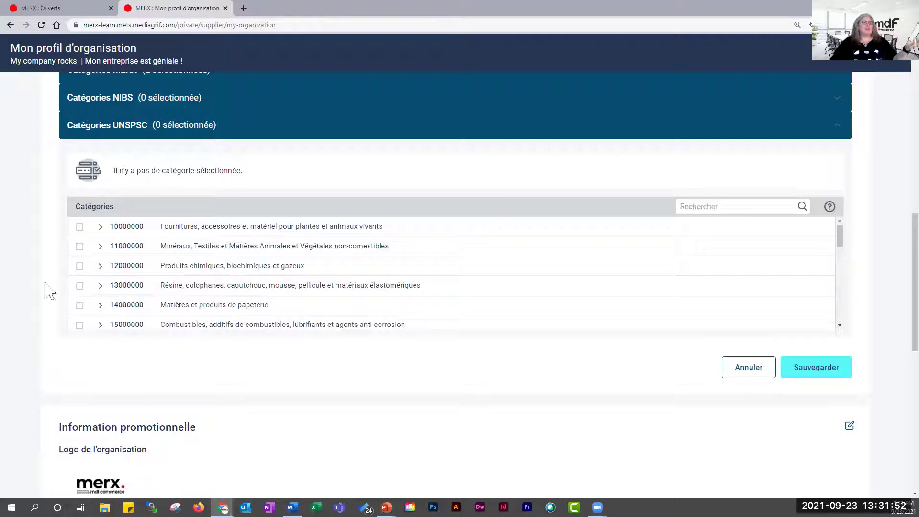
{"action": "left_click", "coordinate": [99, 266]}
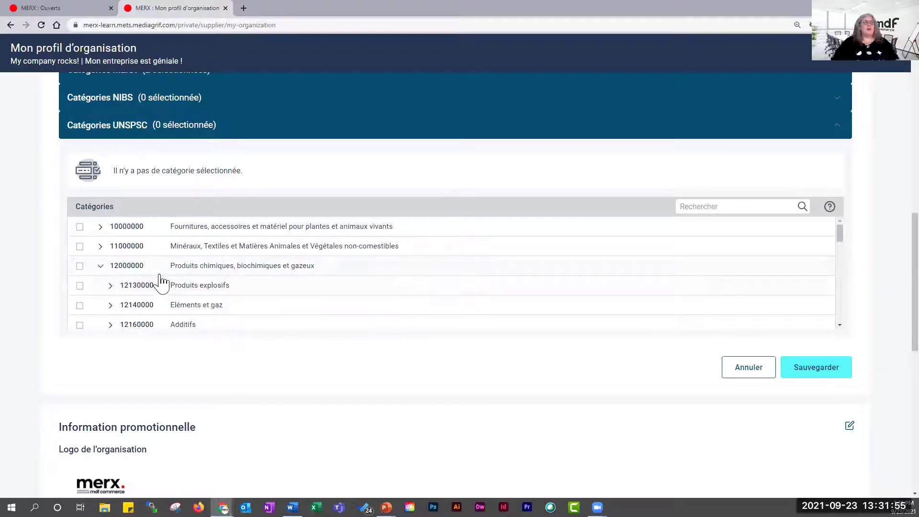
{"action": "scroll", "coordinate": [160, 277], "scroll_direction": "down", "scroll_amount": 3}
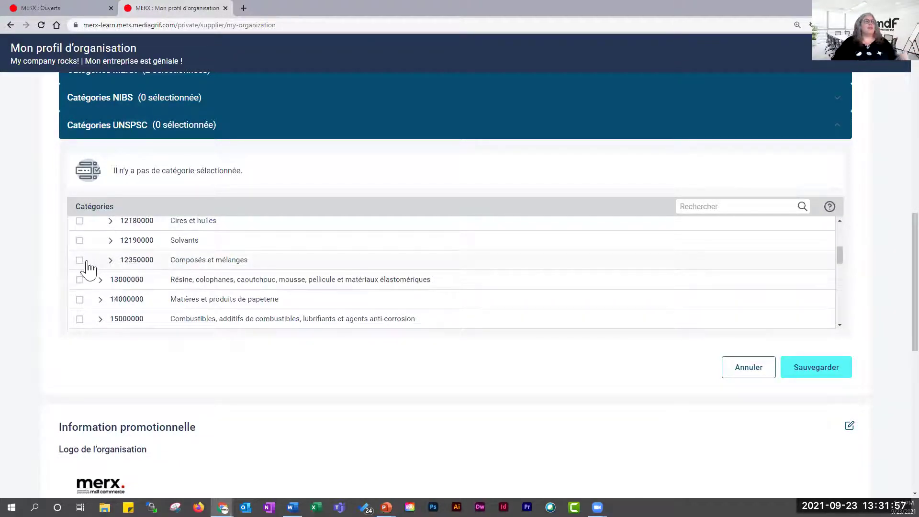
{"action": "left_click", "coordinate": [110, 260]}
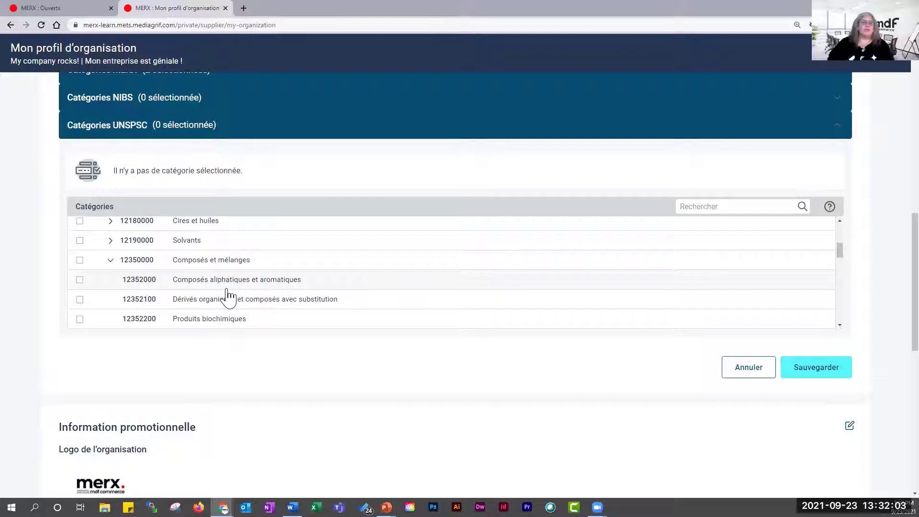
{"action": "left_click", "coordinate": [820, 374]}
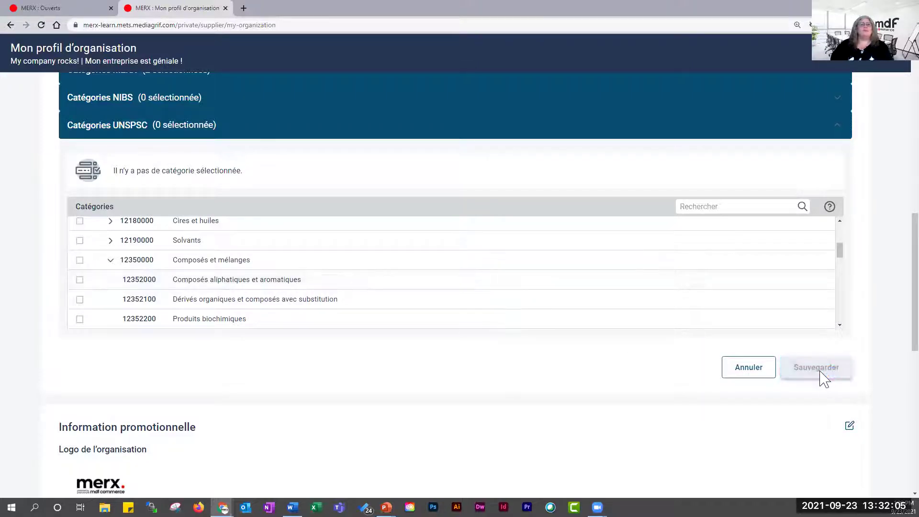
{"action": "scroll", "coordinate": [389, 153], "scroll_direction": "up", "scroll_amount": 3}
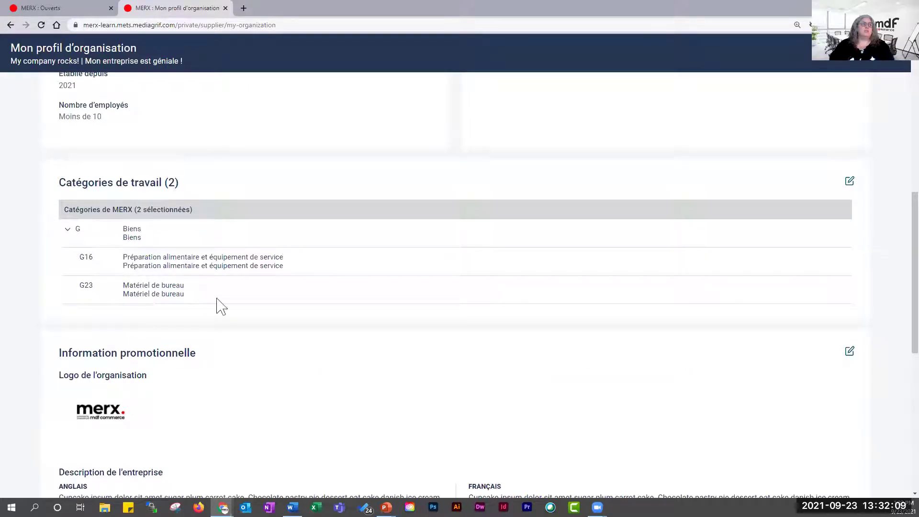
Review the organisation's logo and the Description de l'entreprise in the Information promotionnelle section.
{"action": "scroll", "coordinate": [663, 242], "scroll_direction": "down", "scroll_amount": 3}
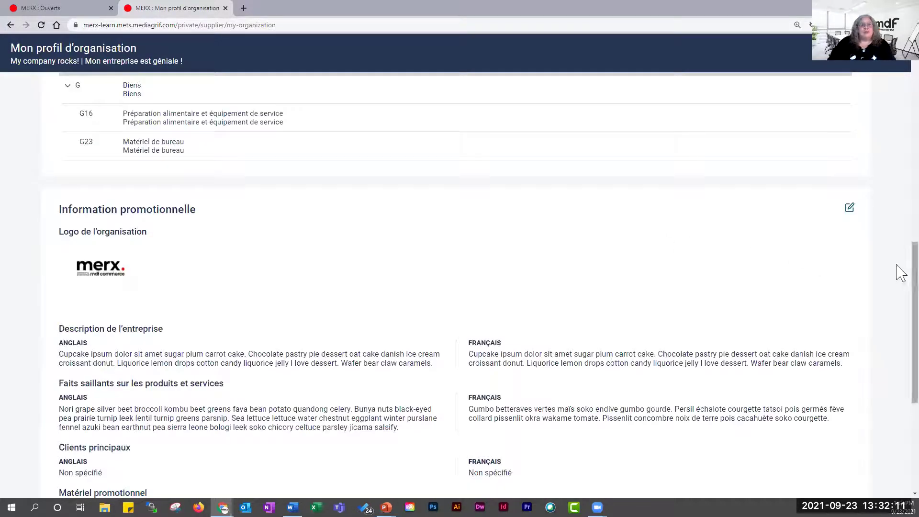
{"action": "scroll", "coordinate": [897, 275], "scroll_direction": "down", "scroll_amount": 2}
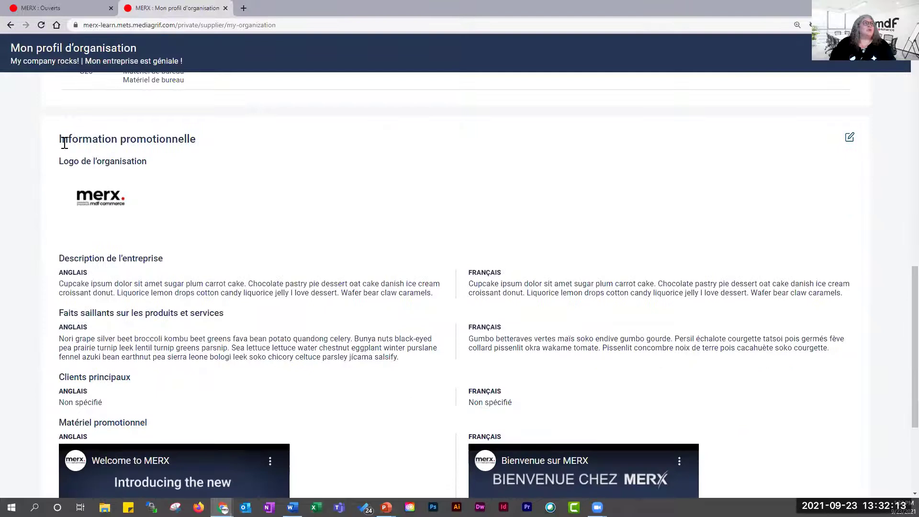
{"action": "triple_click", "coordinate": [80, 139]}
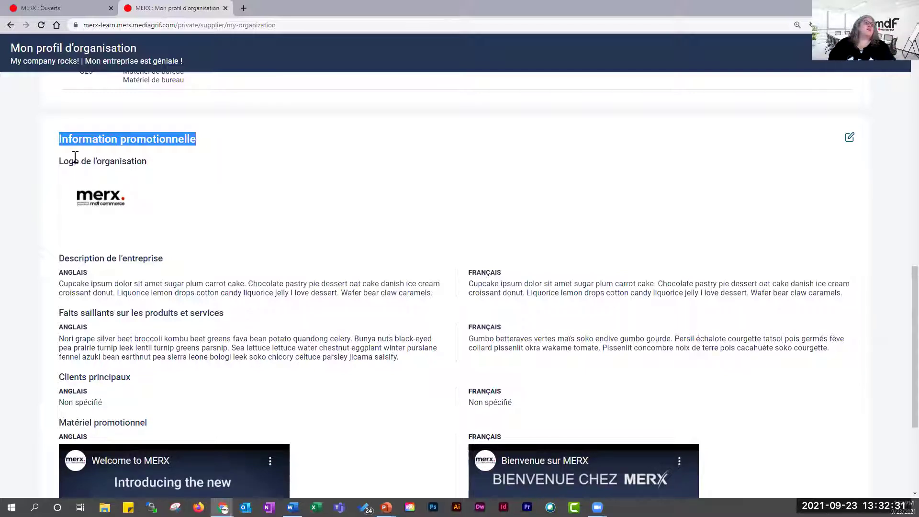
{"action": "left_click_drag", "start_coordinate": [65, 162], "coordinate": [149, 165]}
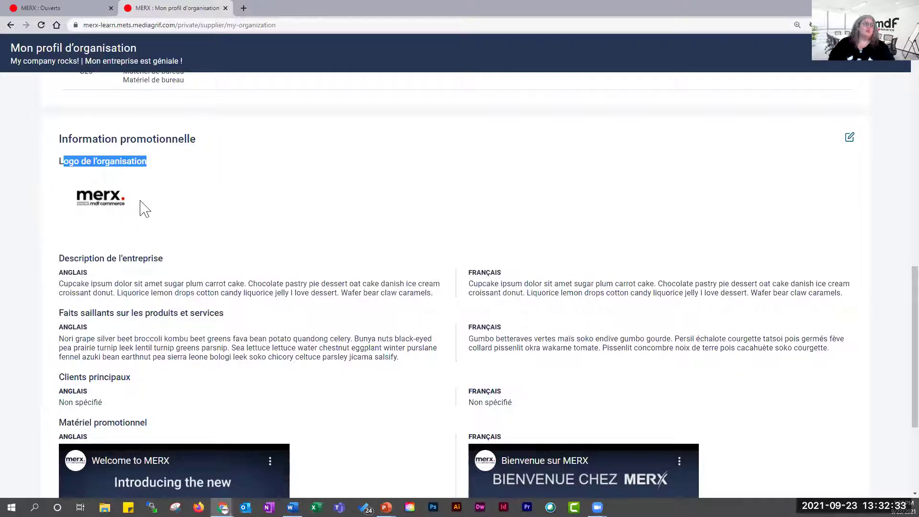
{"action": "scroll", "coordinate": [152, 229], "scroll_direction": "down", "scroll_amount": 3}
{"action": "left_click_drag", "start_coordinate": [167, 116], "coordinate": [57, 124]}
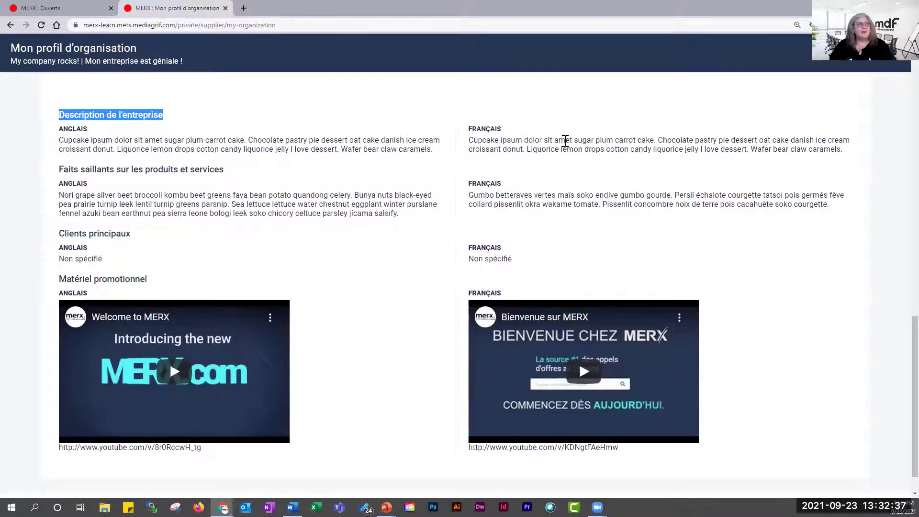
Review the product and service highlights, Clients principaux and Matériel promotionnel of the Information promotionnelle section.
{"action": "left_click_drag", "start_coordinate": [223, 169], "coordinate": [64, 170]}
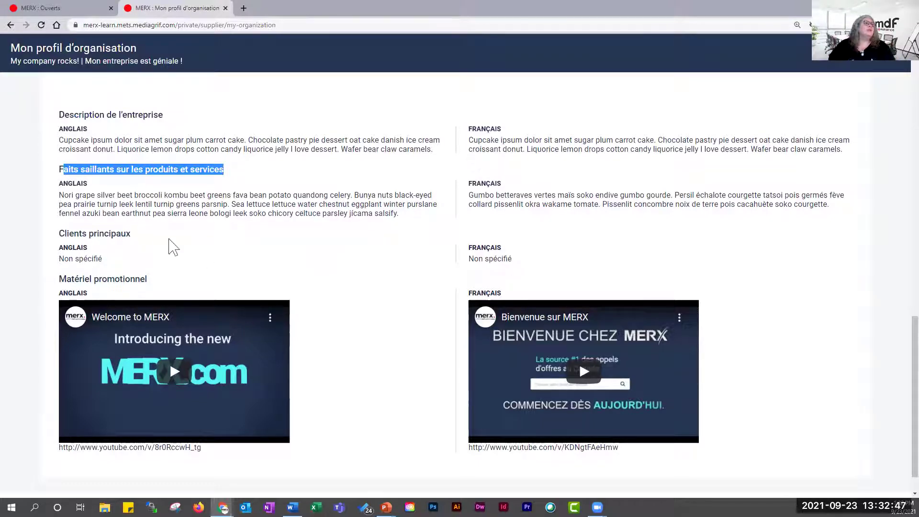
{"action": "left_click_drag", "start_coordinate": [131, 234], "coordinate": [59, 235]}
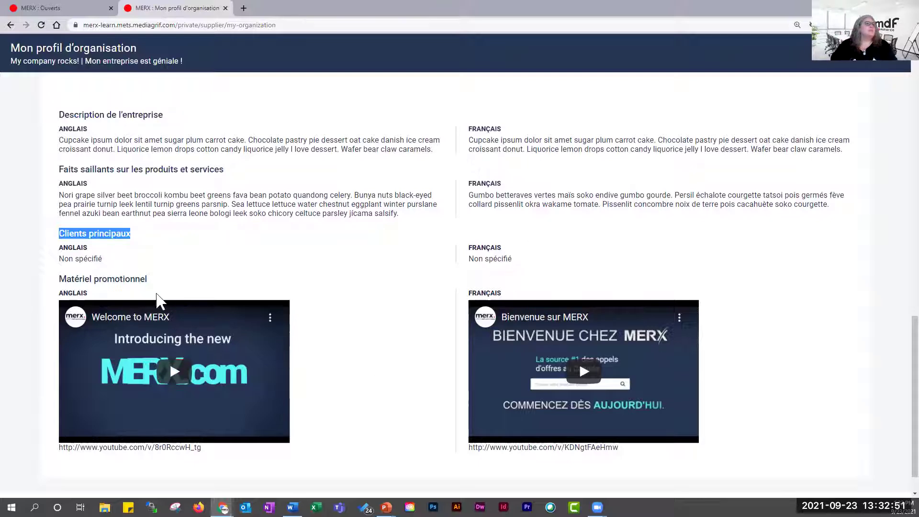
{"action": "left_click", "coordinate": [154, 289]}
{"action": "triple_click", "coordinate": [55, 283]}
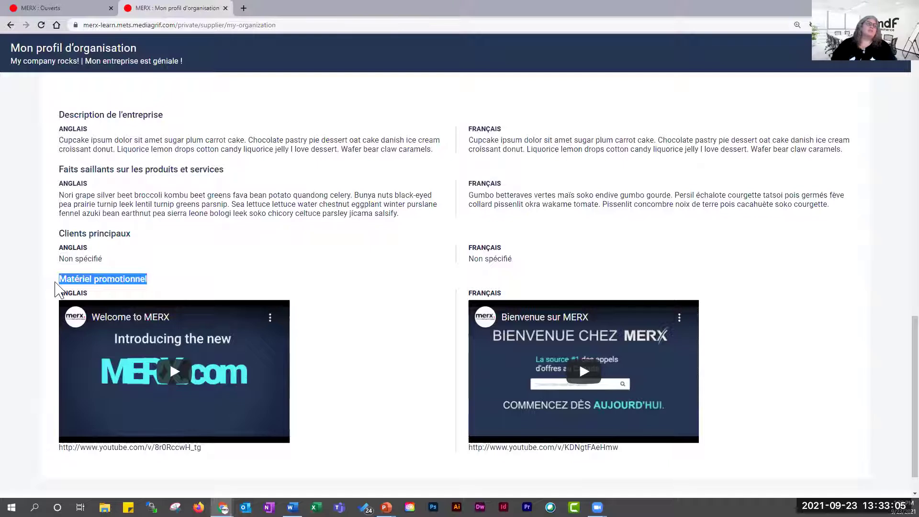
{"action": "scroll", "coordinate": [318, 354], "scroll_direction": "down", "scroll_amount": 1}
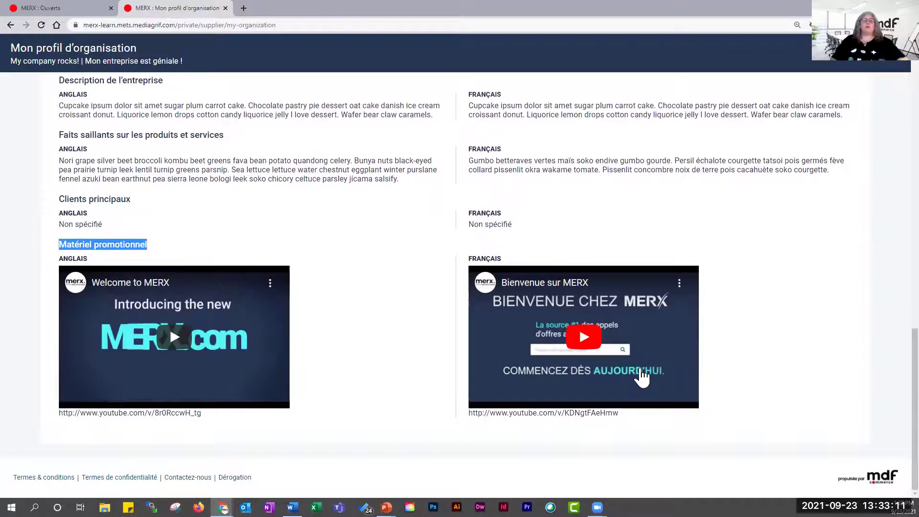
{"action": "scroll", "coordinate": [800, 362], "scroll_direction": "up", "scroll_amount": 3}
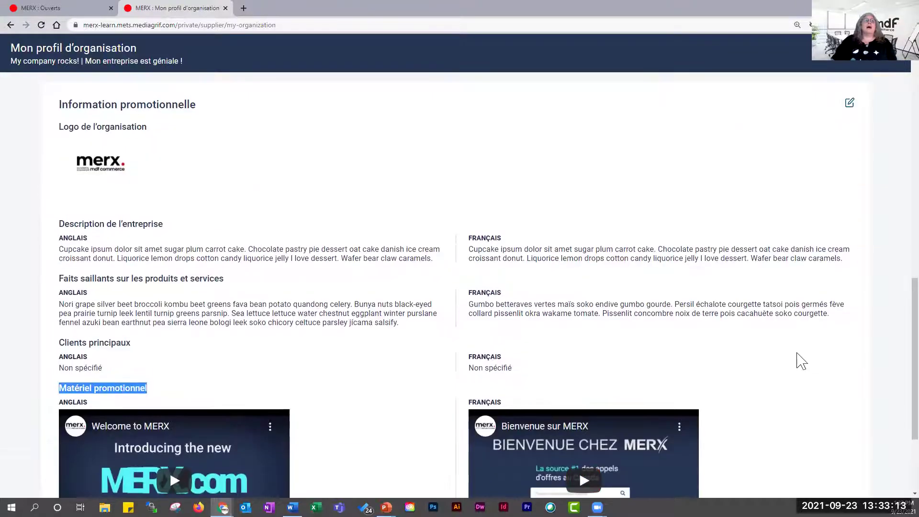
{"action": "left_click_drag", "start_coordinate": [59, 104], "coordinate": [215, 118]}
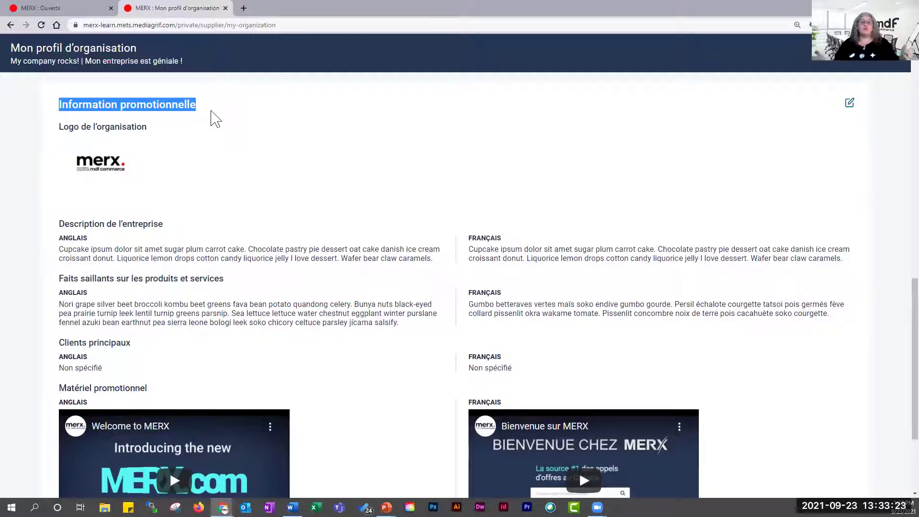
Review the organisation's Finance page, including its credit card and billing sections, and open the Rapport de transactions form.
{"action": "left_click", "coordinate": [675, 269]}
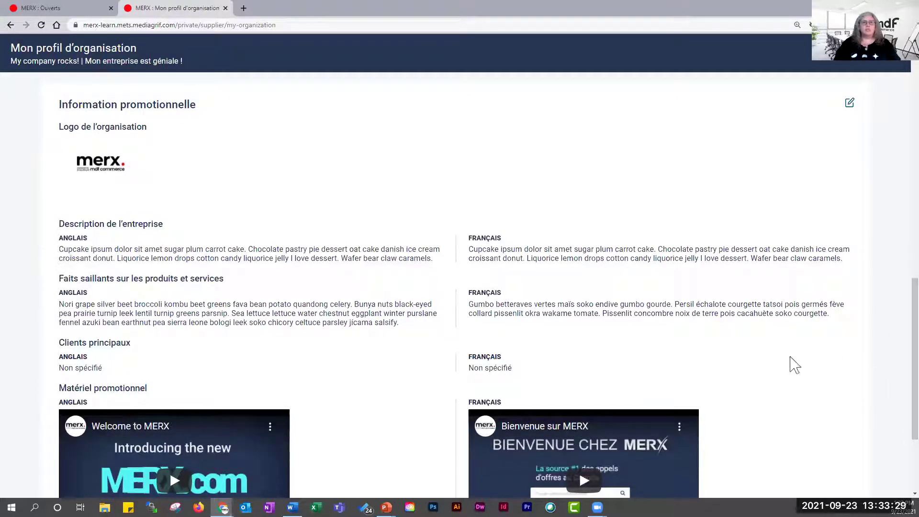
{"action": "left_click_drag", "start_coordinate": [916, 356], "coordinate": [916, 144]}
{"action": "left_click", "coordinate": [896, 70]}
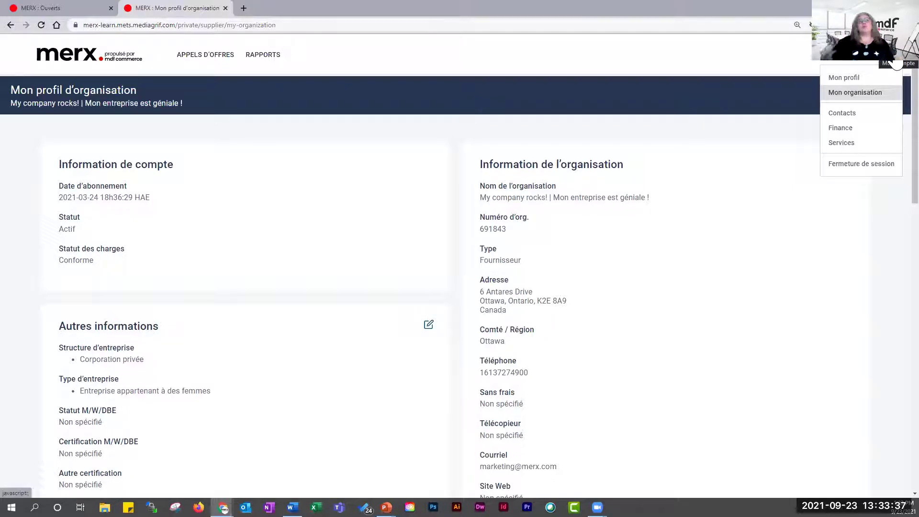
{"action": "left_click", "coordinate": [858, 129]}
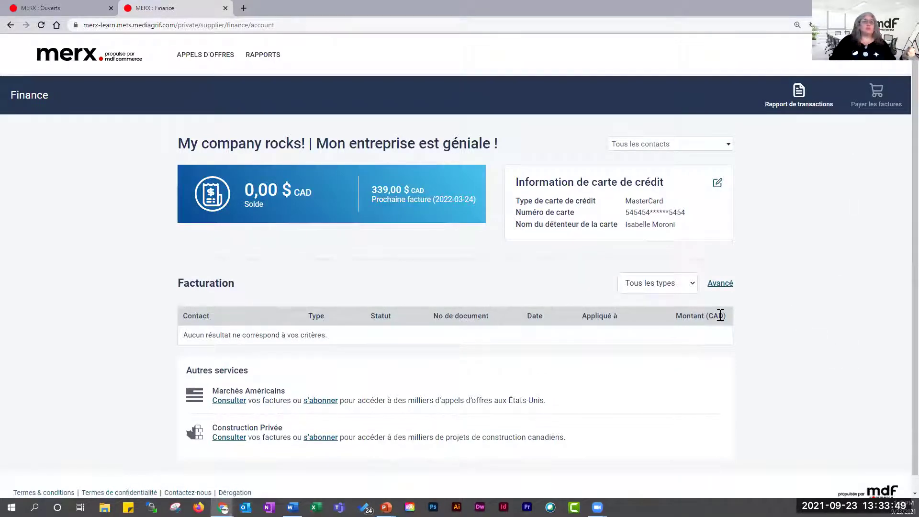
{"action": "scroll", "coordinate": [777, 318], "scroll_direction": "down", "scroll_amount": 1}
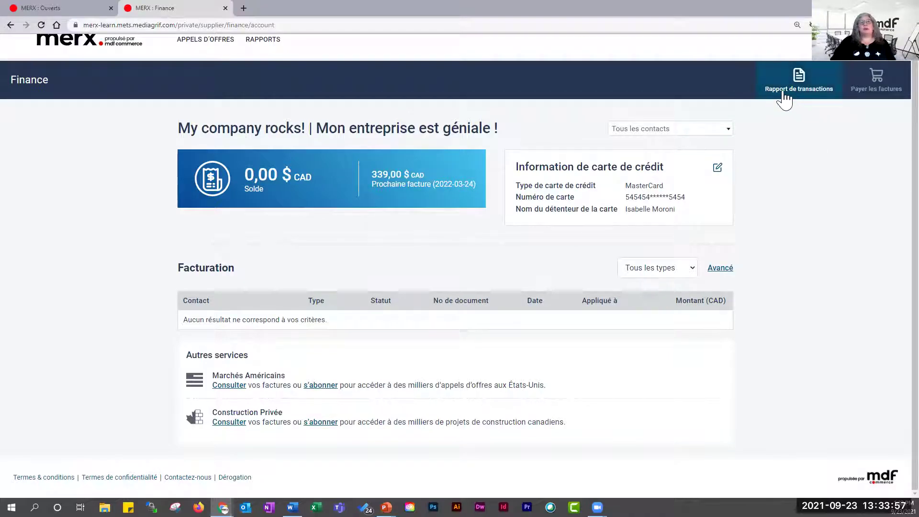
{"action": "left_click", "coordinate": [813, 98]}
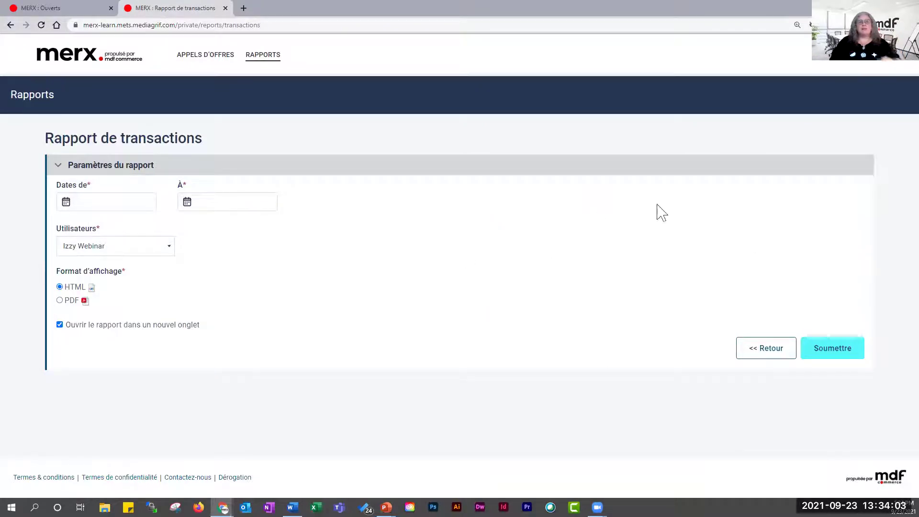
Open the organisation's Services page and bring up the subscription plan choices in Modifier services.
{"action": "left_click", "coordinate": [899, 66]}
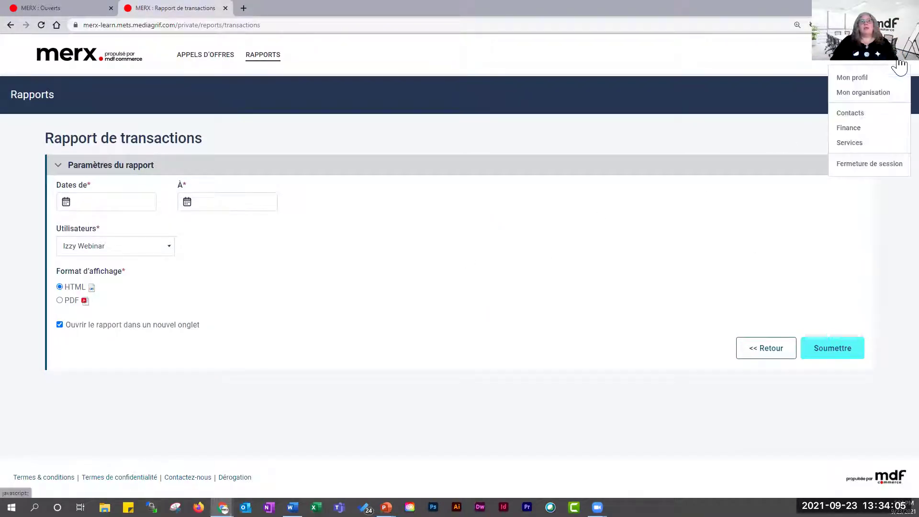
{"action": "left_click", "coordinate": [866, 150]}
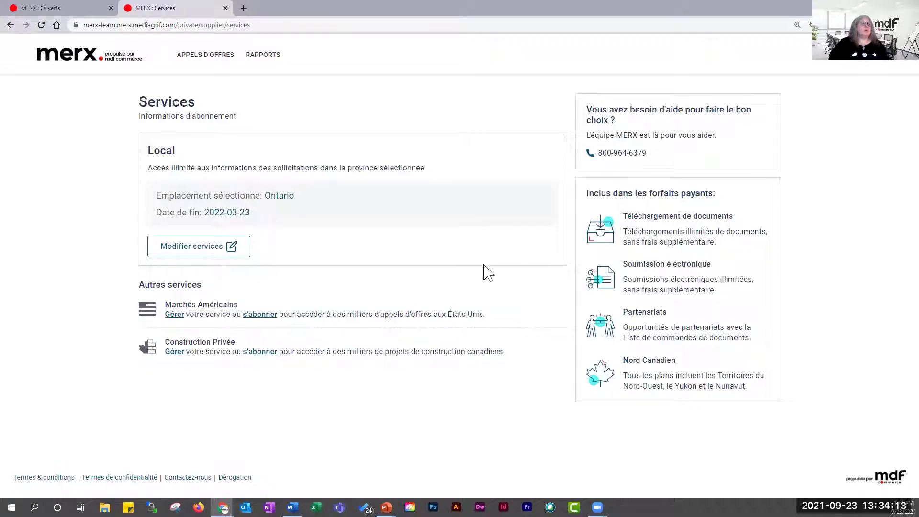
{"action": "left_click", "coordinate": [194, 257]}
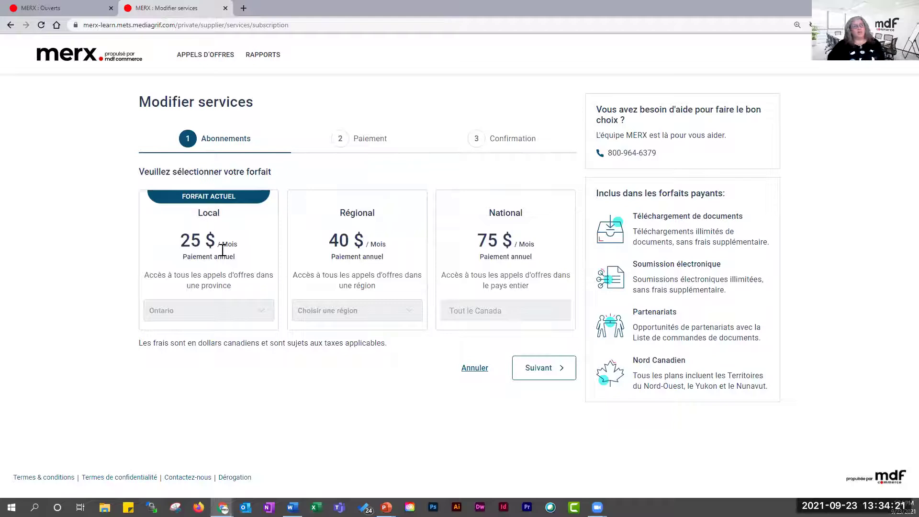
Preview the Régional plan's region options and the National plan, and cancel without changing the subscription.
{"action": "left_click", "coordinate": [356, 211]}
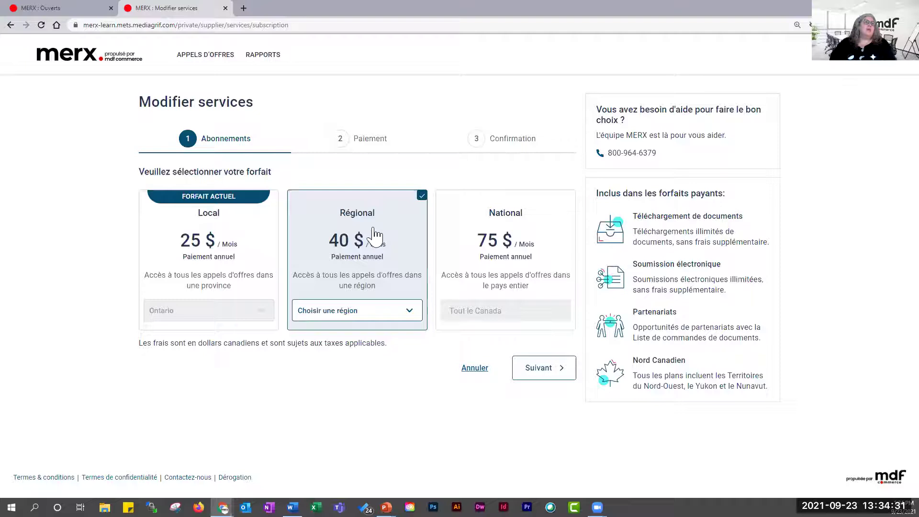
{"action": "left_click", "coordinate": [410, 312]}
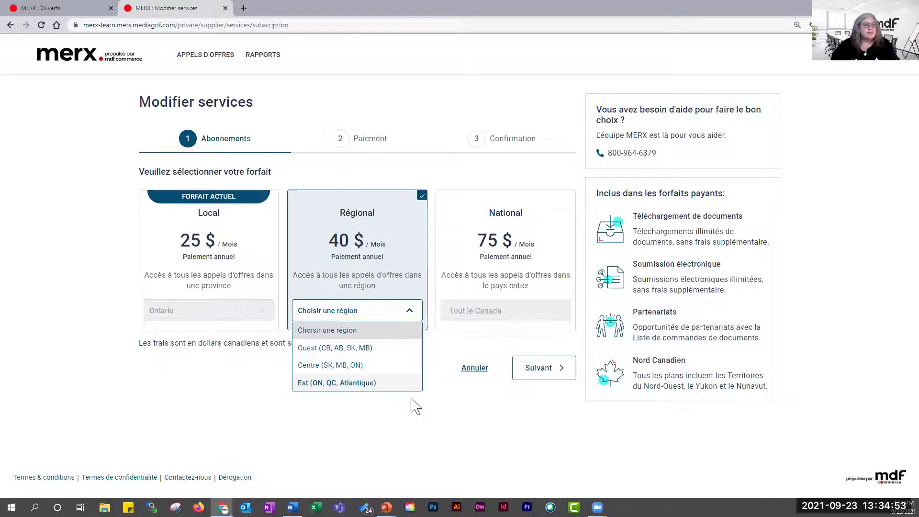
{"action": "left_click", "coordinate": [501, 280]}
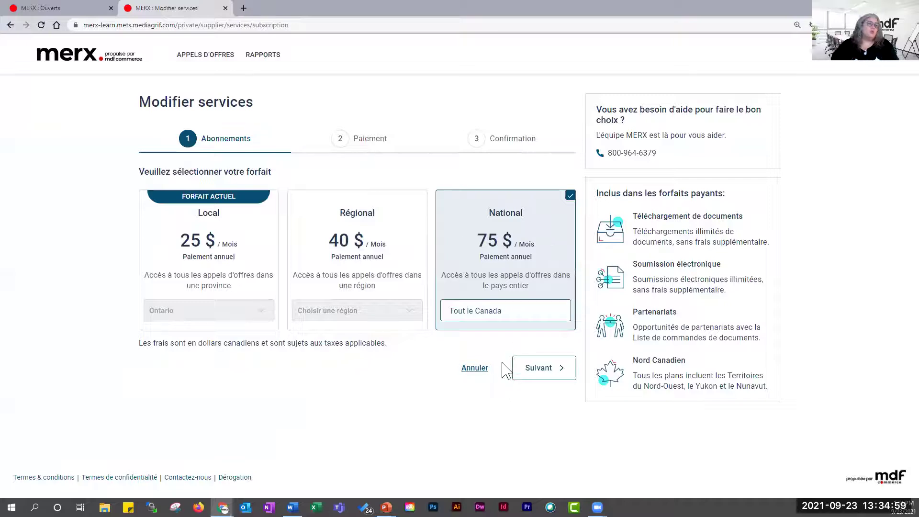
{"action": "left_click", "coordinate": [482, 373]}
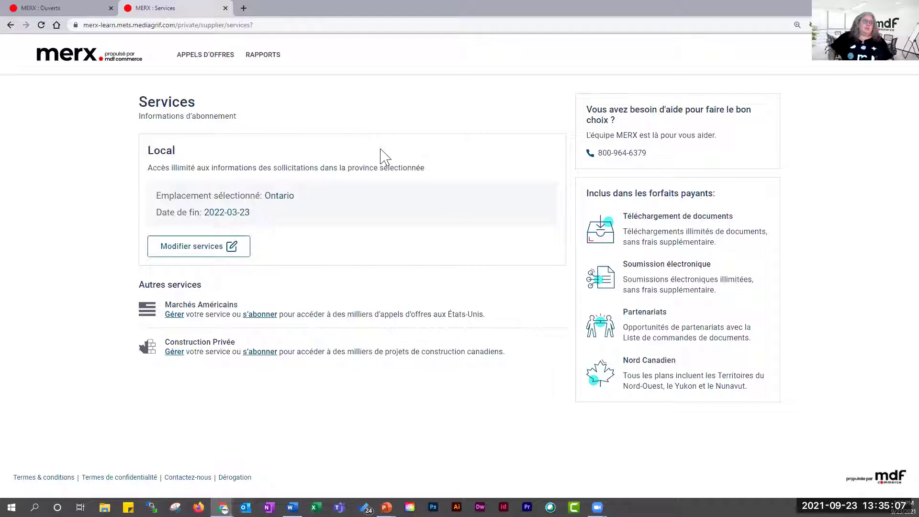
Review the Marchés Américains and Construction Privée offerings under Autres services.
{"action": "left_click_drag", "start_coordinate": [176, 304], "coordinate": [227, 303]}
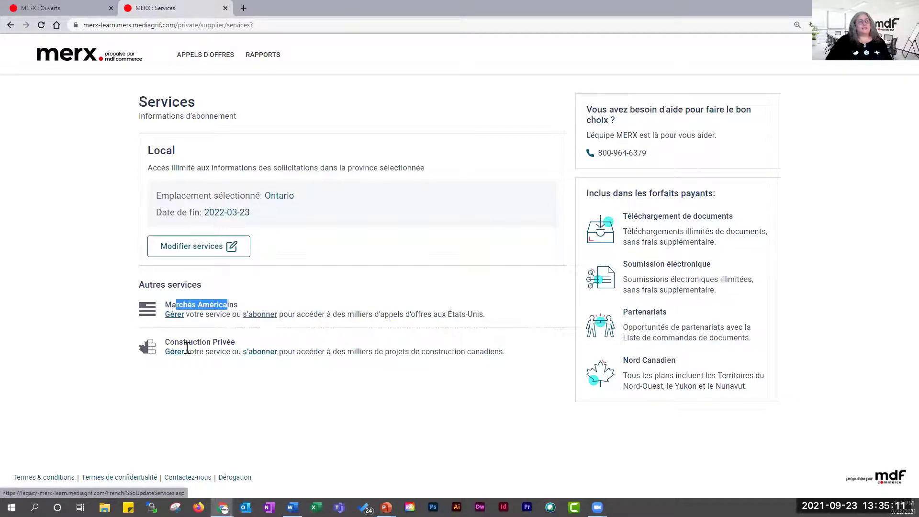
{"action": "triple_click", "coordinate": [168, 343]}
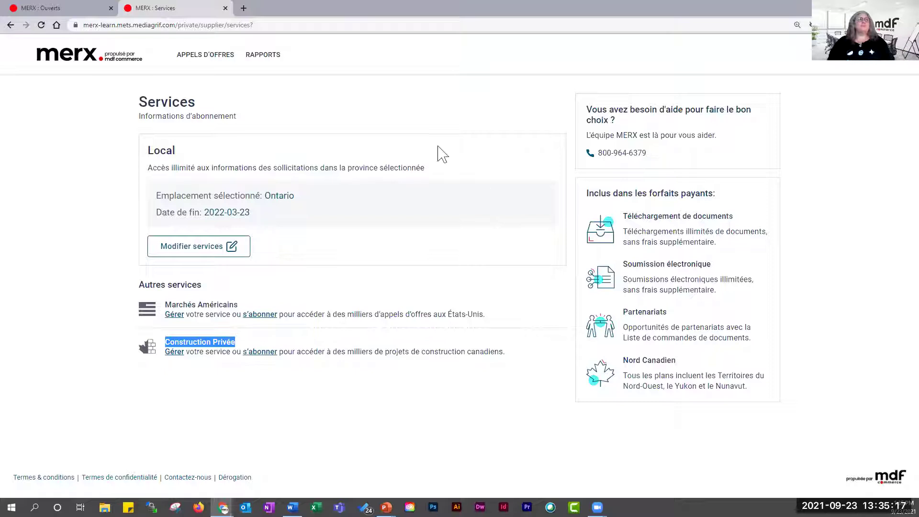
{"action": "left_click", "coordinate": [900, 65]}
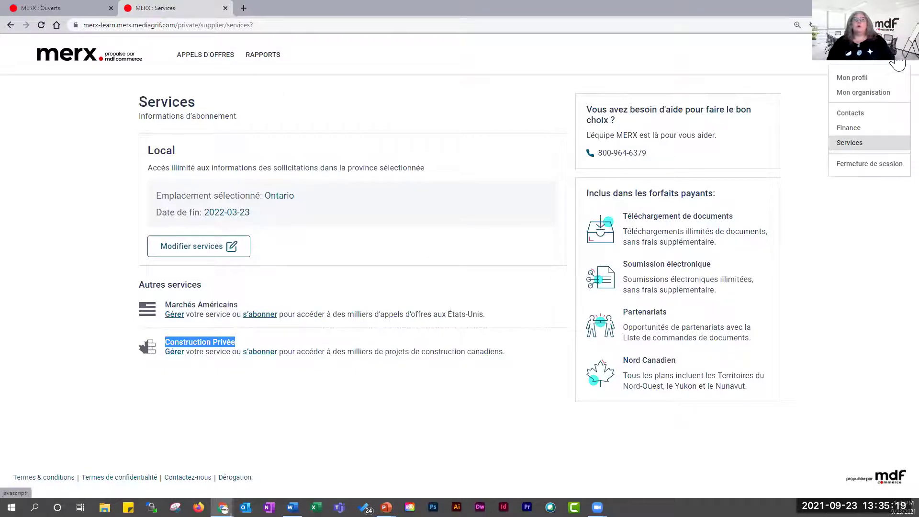
{"action": "left_click", "coordinate": [309, 88]}
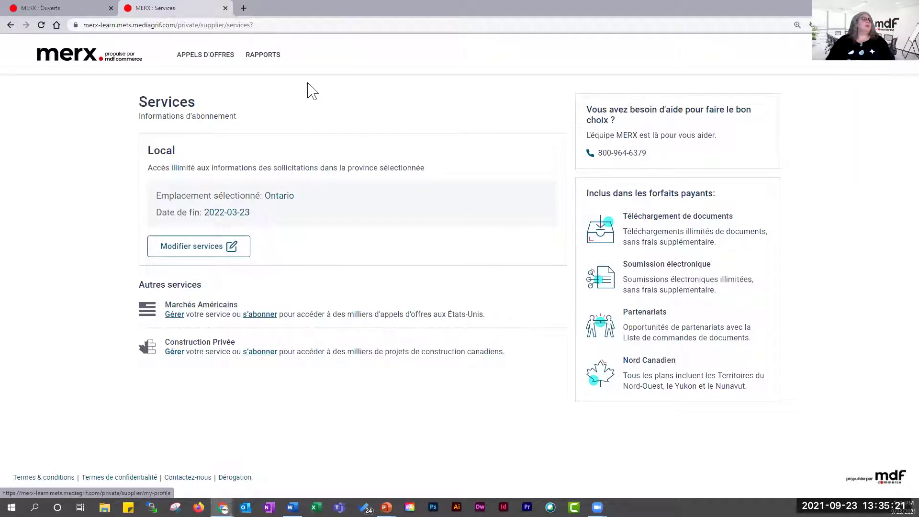
Open Gestion des soumissions and check the actions available for the 2021-June_29 submission.
{"action": "mouse_move", "coordinate": [208, 64]}
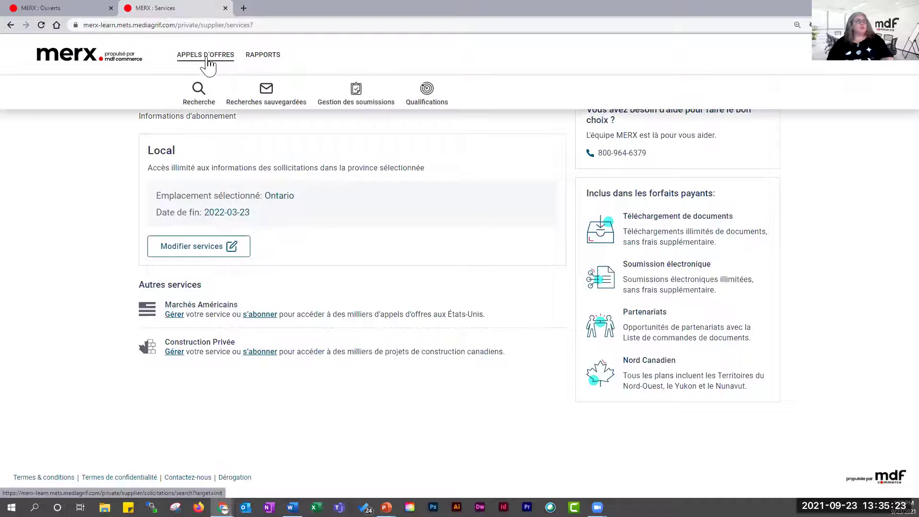
{"action": "left_click", "coordinate": [381, 88]}
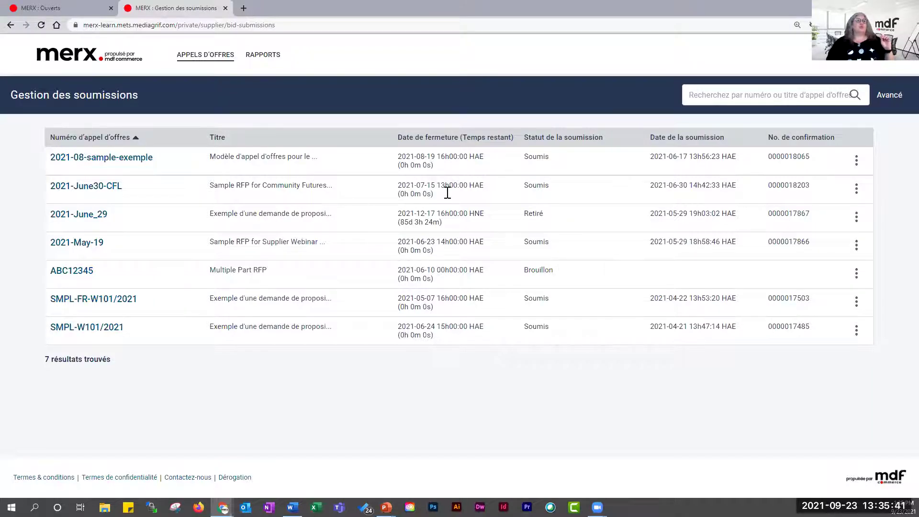
{"action": "left_click", "coordinate": [856, 219]}
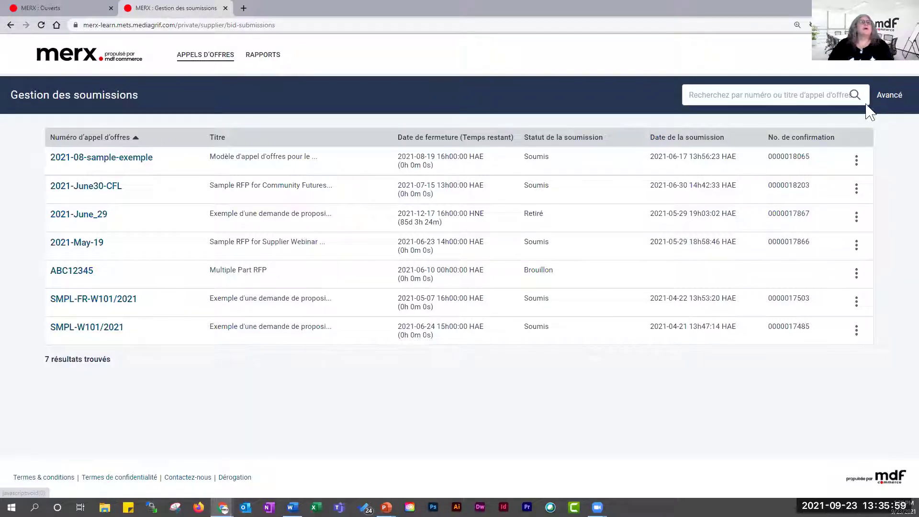
Open the Tableau de bord report to view the news feed and current submissions.
{"action": "mouse_move", "coordinate": [221, 70]}
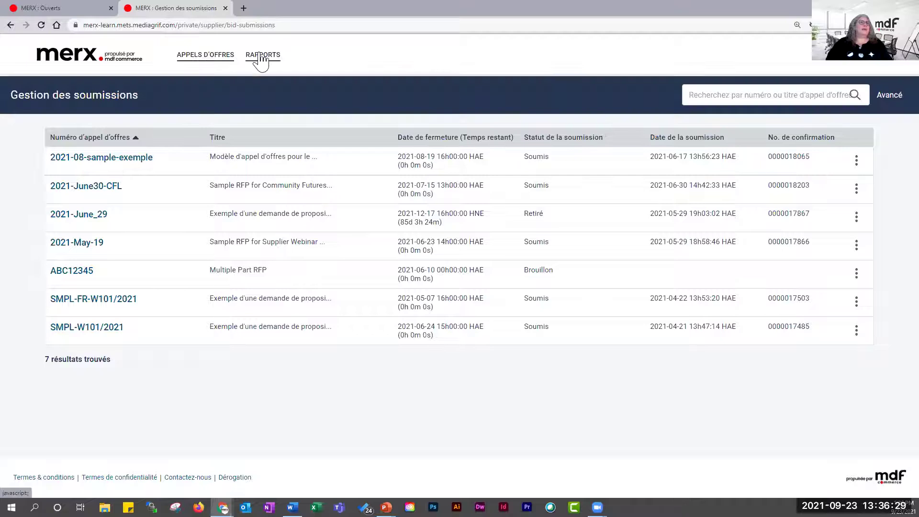
{"action": "mouse_move", "coordinate": [261, 61]}
{"action": "left_click", "coordinate": [215, 93]}
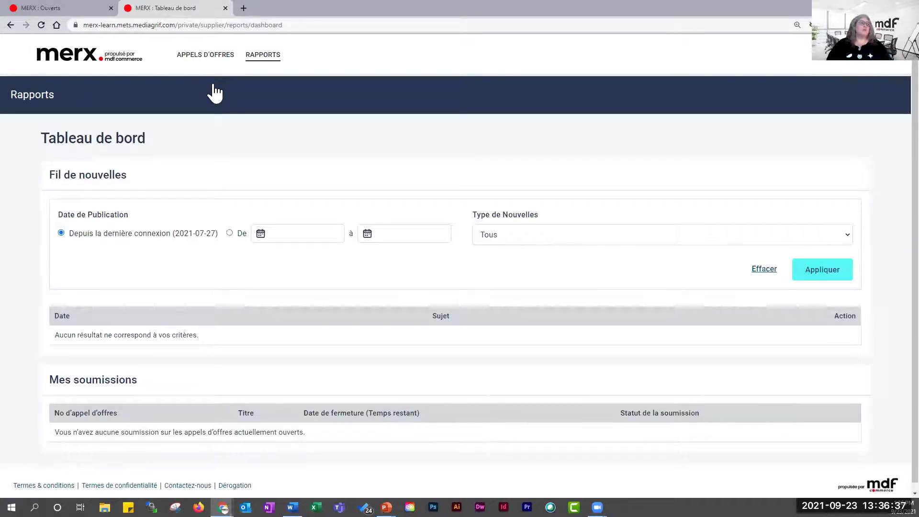
Look through the tenders listed in the Documents commandés report, and open Rapports de gestion.
{"action": "mouse_move", "coordinate": [273, 55]}
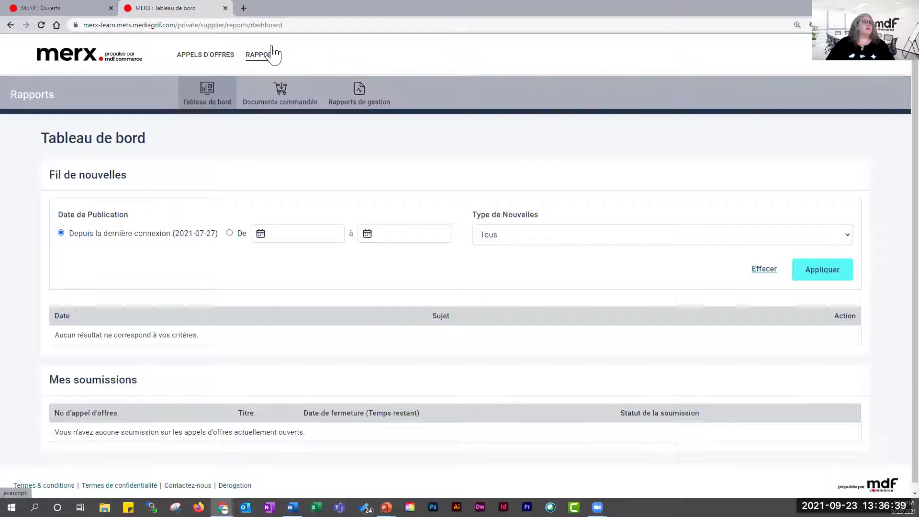
{"action": "left_click", "coordinate": [308, 89]}
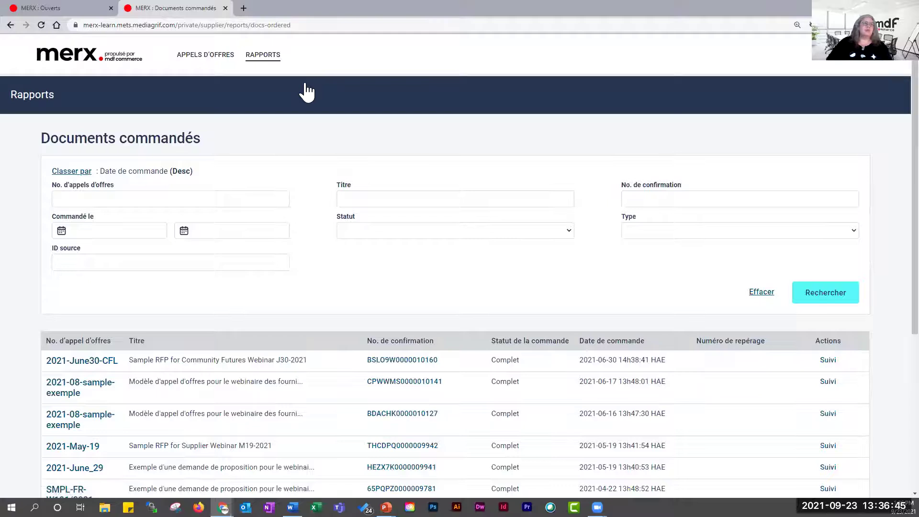
{"action": "scroll", "coordinate": [306, 88], "scroll_direction": "down", "scroll_amount": 3}
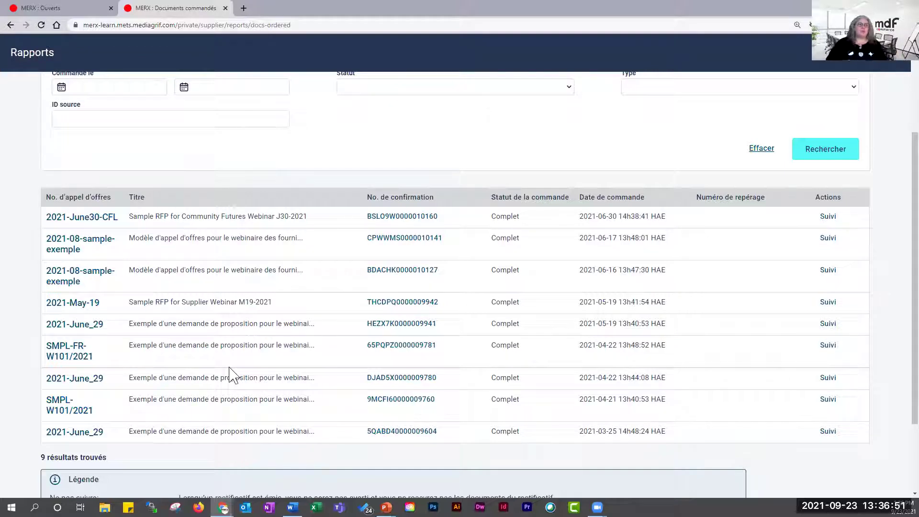
{"action": "scroll", "coordinate": [254, 318], "scroll_direction": "up", "scroll_amount": 3}
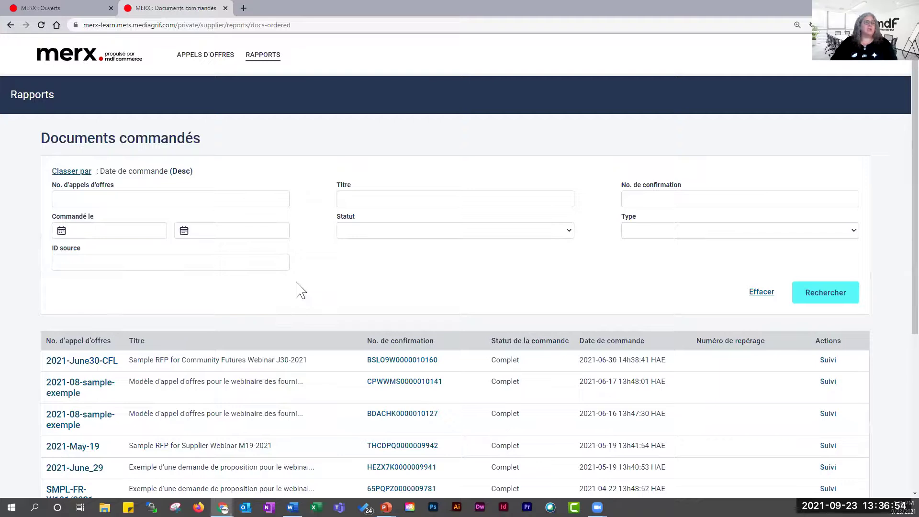
{"action": "left_click", "coordinate": [263, 60]}
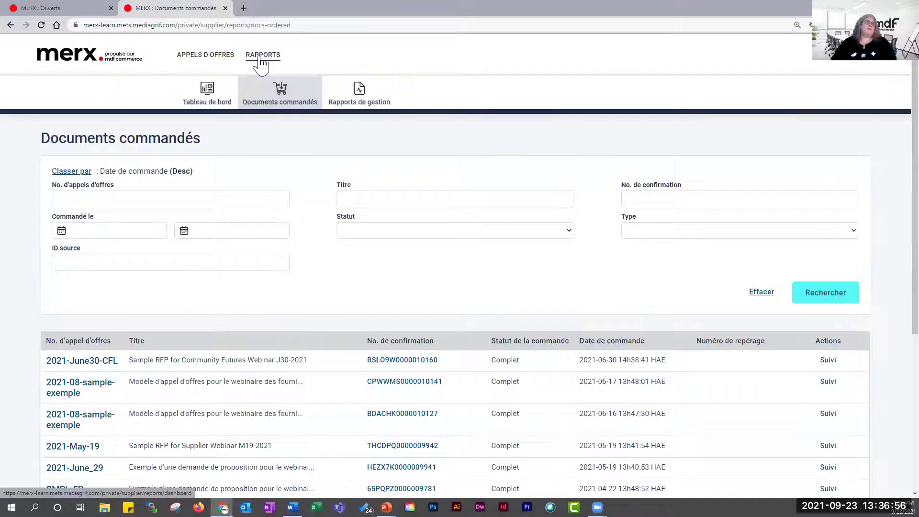
{"action": "left_click", "coordinate": [366, 93]}
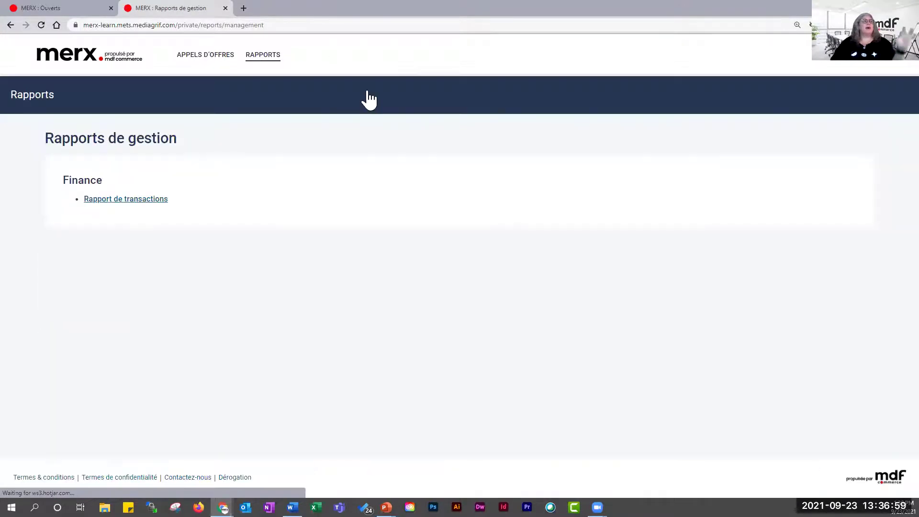
Go to the tender search and open the notice Modèle d'appel d'offres pour le webinaire des fournisseurs sept-déc-2021.
{"action": "left_click", "coordinate": [222, 58]}
{"action": "left_click", "coordinate": [201, 86]}
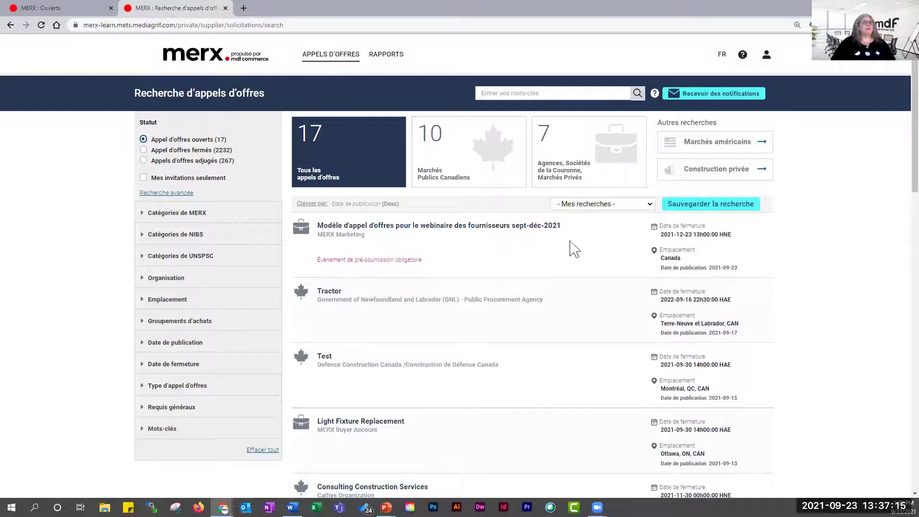
{"action": "left_click", "coordinate": [492, 227]}
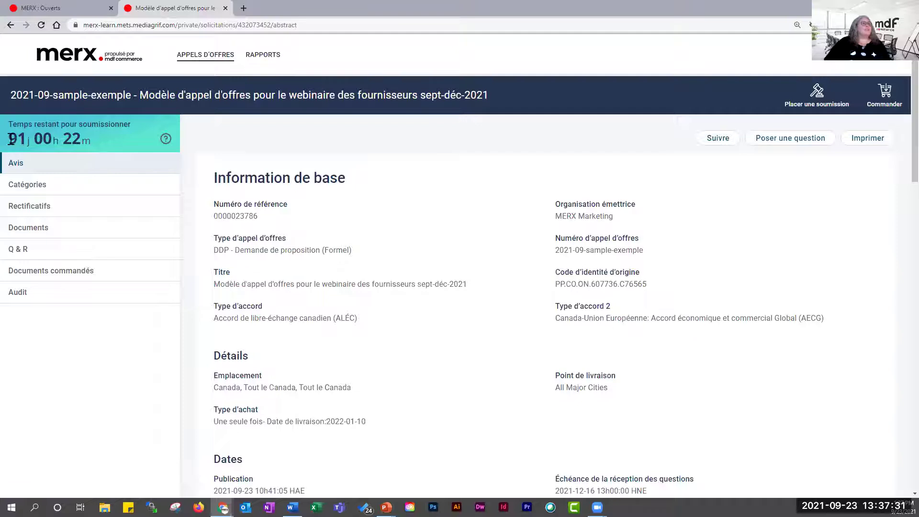
Review the tender notice's remaining bidding time, the Information de base with both agreement types, and the Détails section.
{"action": "mouse_move", "coordinate": [167, 141]}
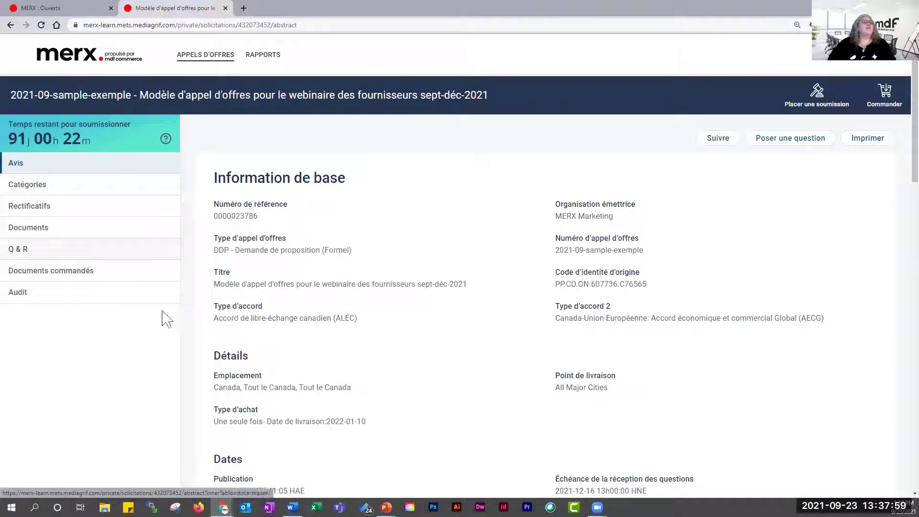
{"action": "left_click_drag", "start_coordinate": [212, 178], "coordinate": [373, 172]}
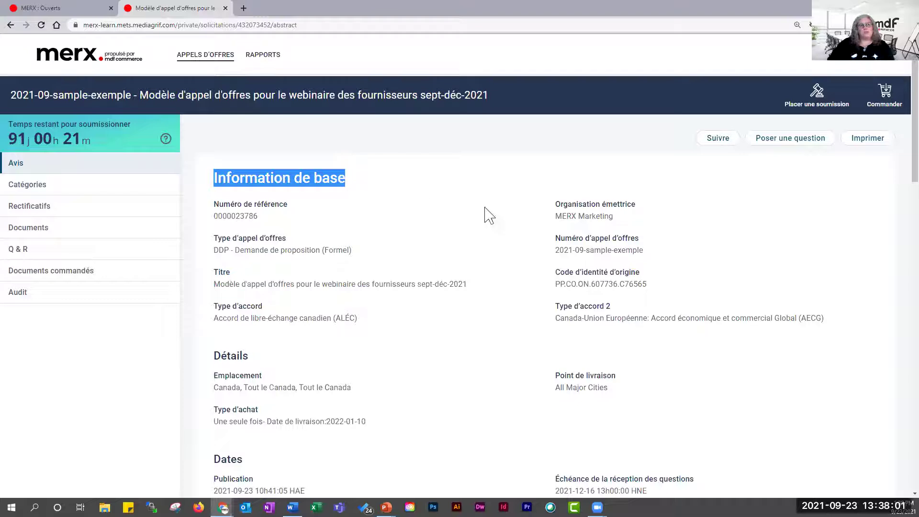
{"action": "scroll", "coordinate": [431, 216], "scroll_direction": "down", "scroll_amount": 3}
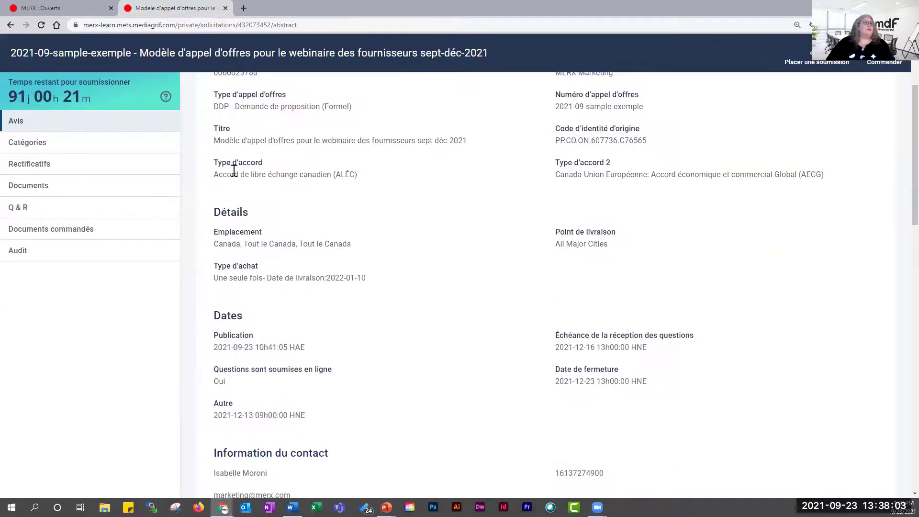
{"action": "left_click_drag", "start_coordinate": [214, 163], "coordinate": [258, 162]}
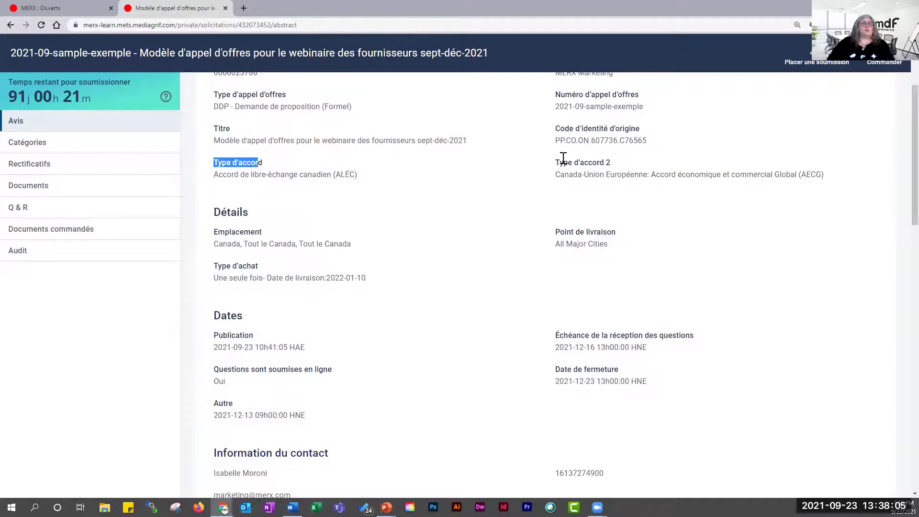
{"action": "left_click_drag", "start_coordinate": [556, 162], "coordinate": [639, 174]}
{"action": "left_click", "coordinate": [776, 170]}
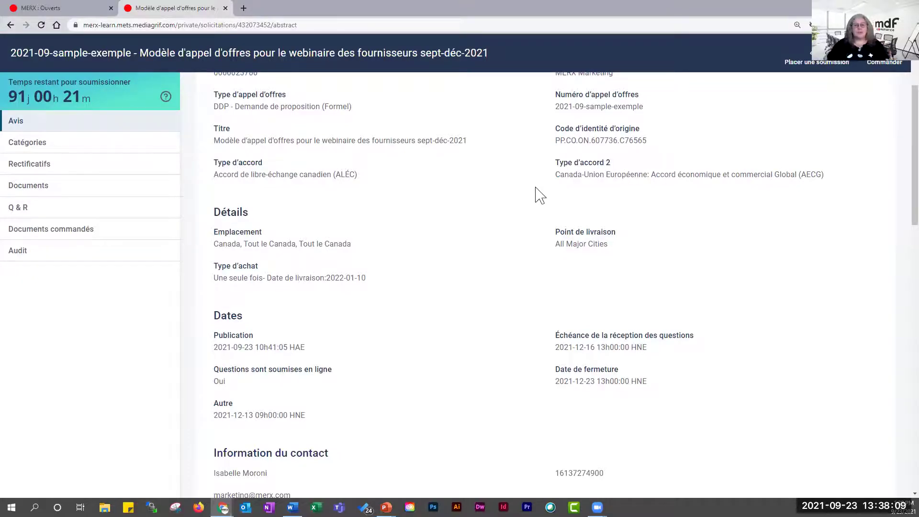
{"action": "double_click", "coordinate": [228, 212]}
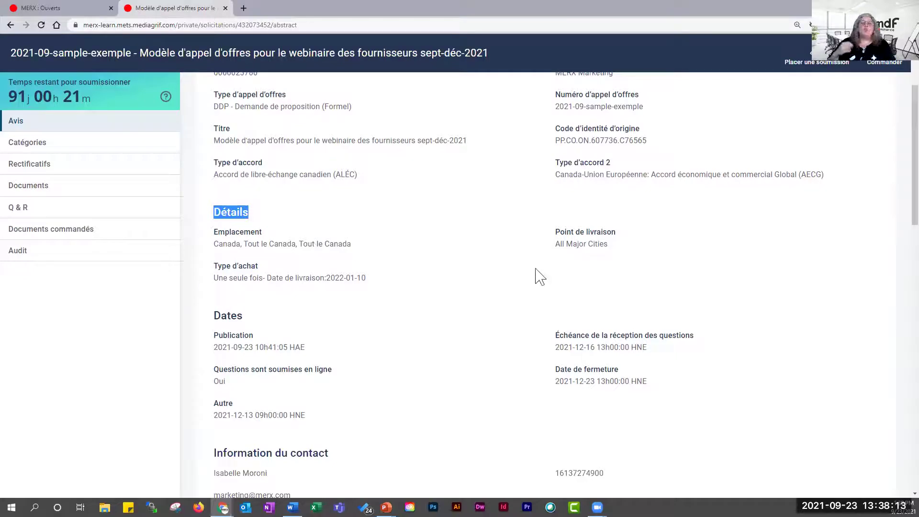
Review the tender notice's Dates, Information du contact and Description sections.
{"action": "scroll", "coordinate": [540, 277], "scroll_direction": "down", "scroll_amount": 3}
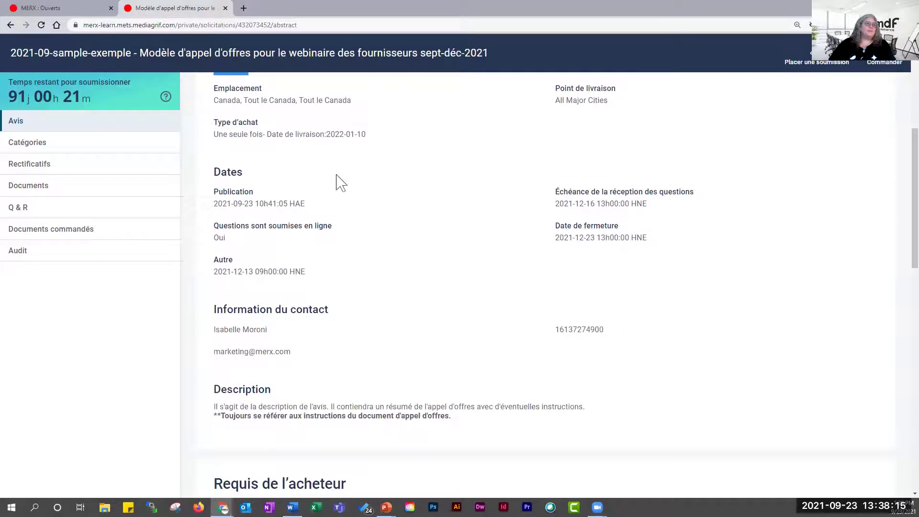
{"action": "double_click", "coordinate": [228, 172]}
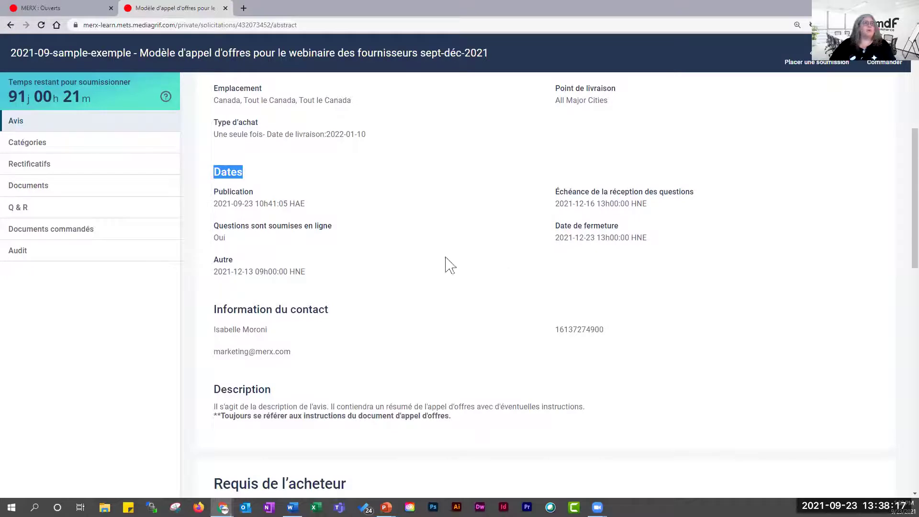
{"action": "scroll", "coordinate": [359, 275], "scroll_direction": "down", "scroll_amount": 3}
{"action": "left_click_drag", "start_coordinate": [213, 165], "coordinate": [389, 172]}
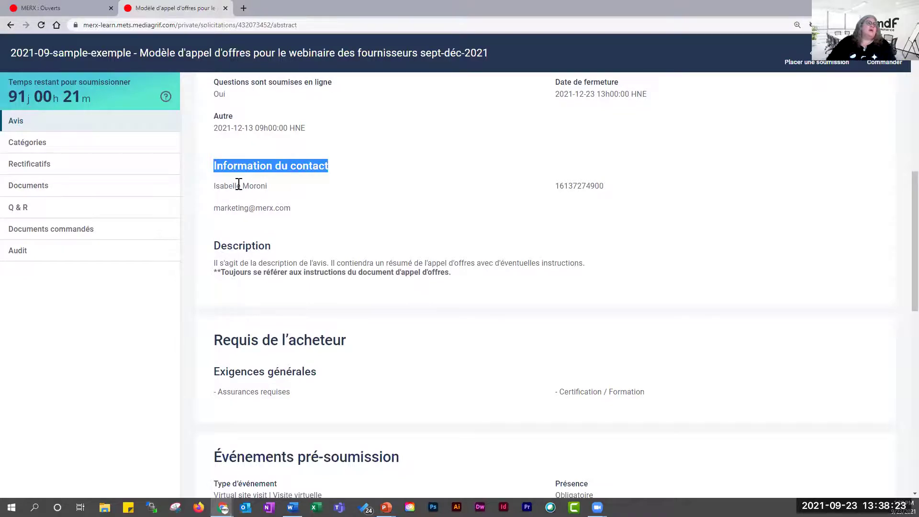
{"action": "scroll", "coordinate": [336, 201], "scroll_direction": "down", "scroll_amount": 3}
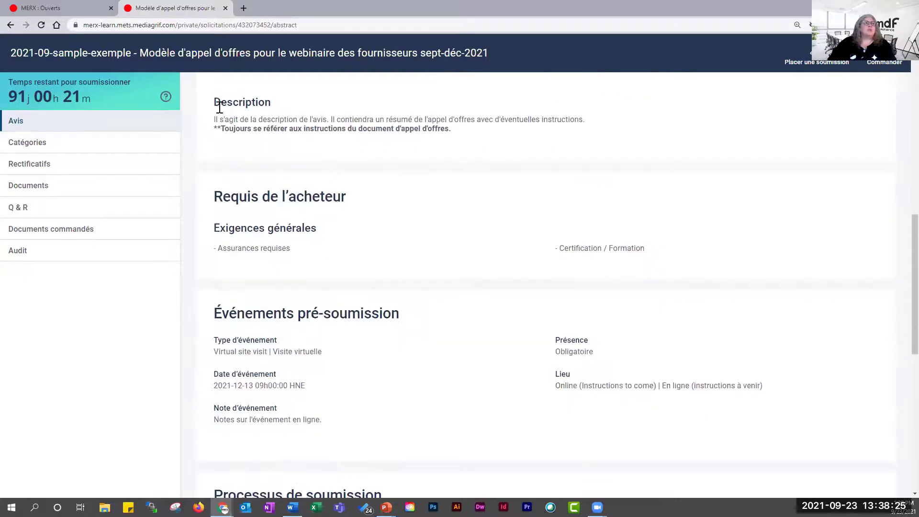
{"action": "left_click_drag", "start_coordinate": [214, 102], "coordinate": [346, 107]}
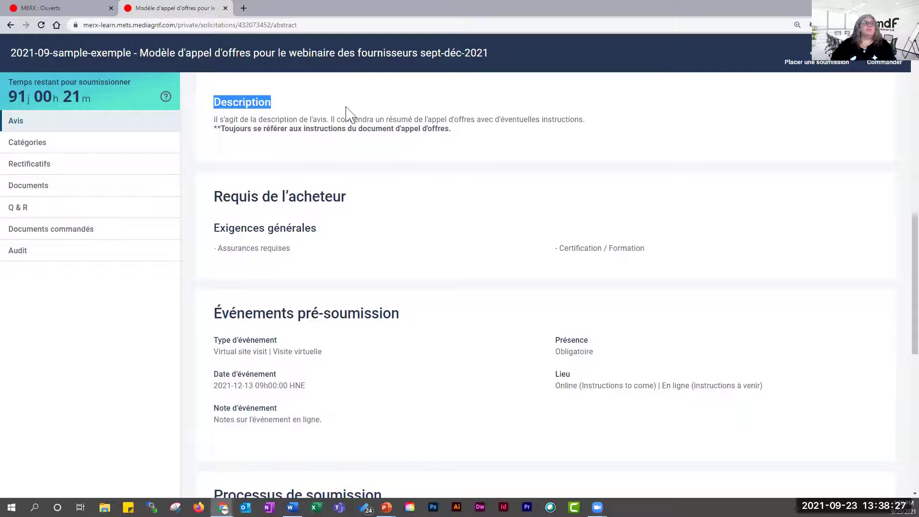
Review the Requis de l'acheteur section and the event type under Événements pré-soumission.
{"action": "left_click_drag", "start_coordinate": [214, 196], "coordinate": [390, 196]}
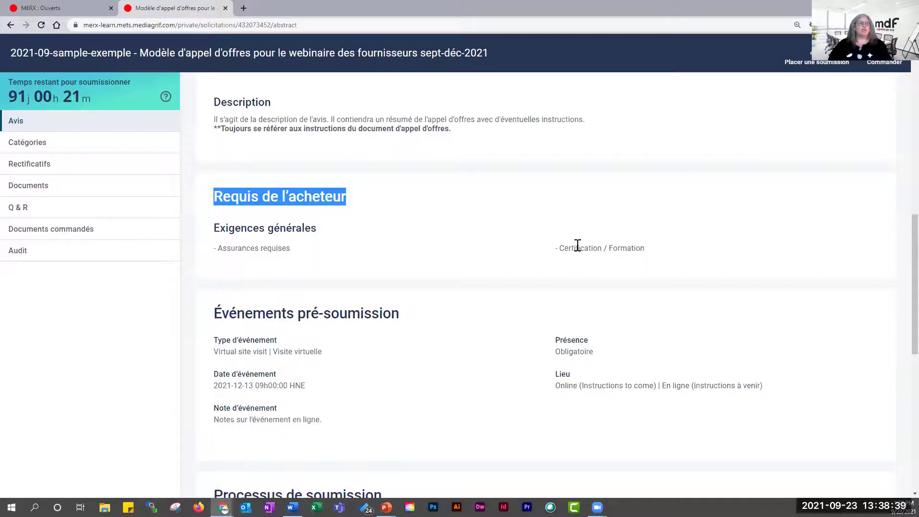
{"action": "left_click_drag", "start_coordinate": [214, 314], "coordinate": [425, 325]}
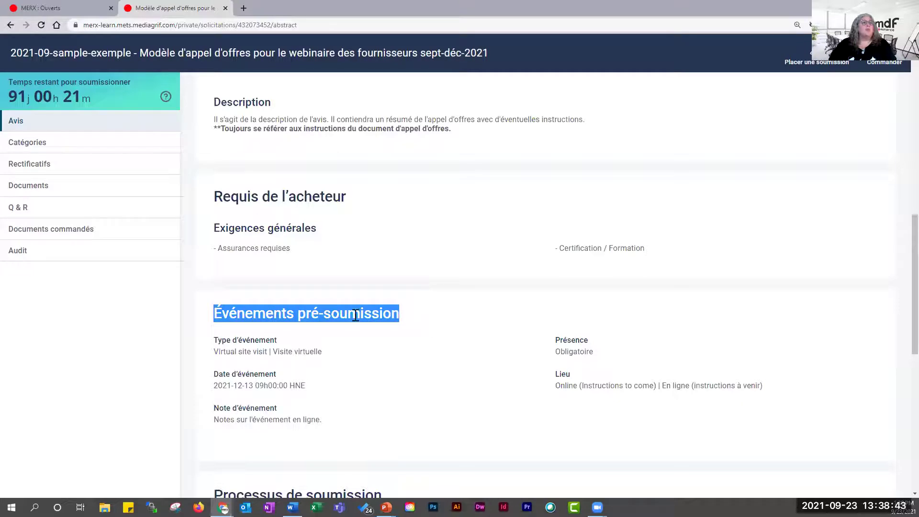
{"action": "scroll", "coordinate": [371, 334], "scroll_direction": "down", "scroll_amount": 3}
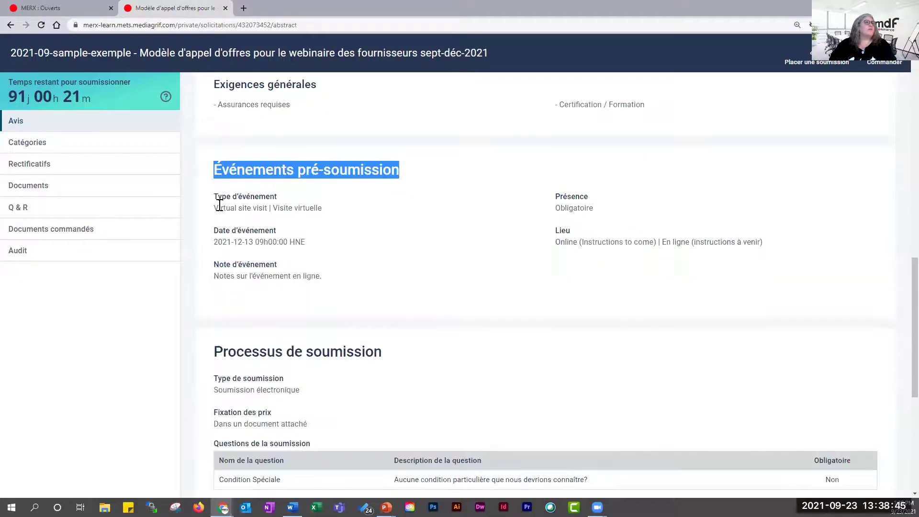
{"action": "left_click_drag", "start_coordinate": [214, 206], "coordinate": [277, 206]}
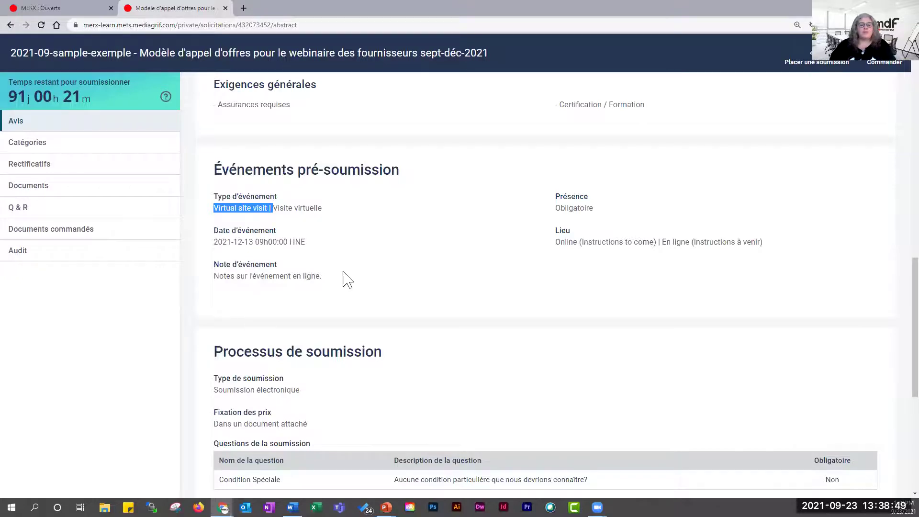
Examine the Processus de soumission section, including the submission type, Questions de la soumission and Liste de documents de la soumission.
{"action": "scroll", "coordinate": [345, 277], "scroll_direction": "down", "scroll_amount": 3}
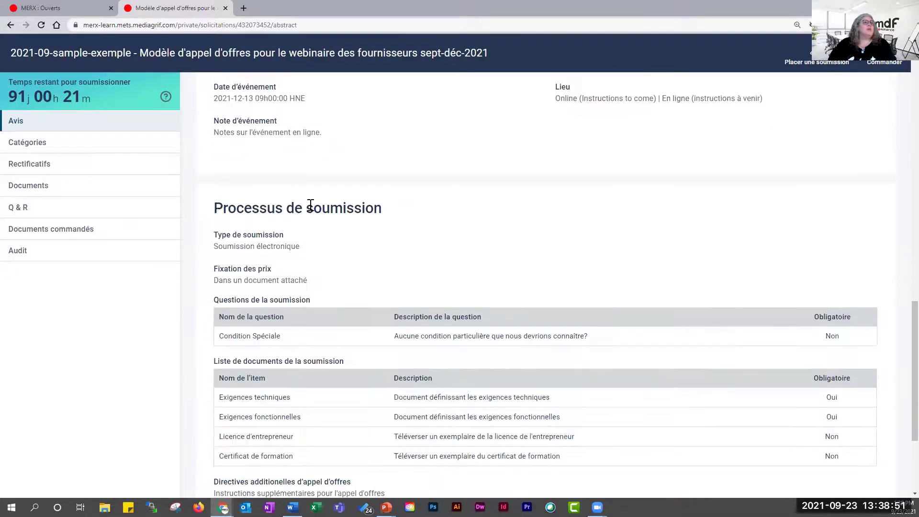
{"action": "triple_click", "coordinate": [311, 205]}
{"action": "left_click_drag", "start_coordinate": [322, 254], "coordinate": [185, 256]}
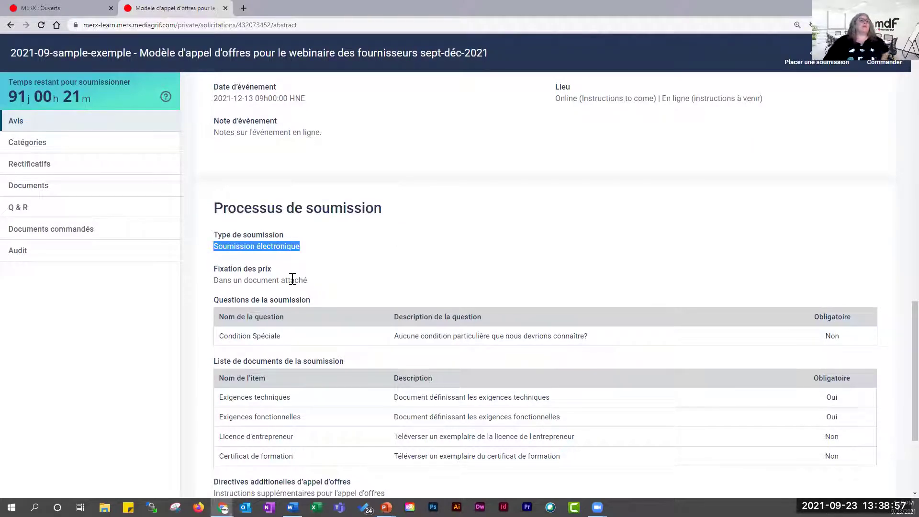
{"action": "left_click_drag", "start_coordinate": [314, 305], "coordinate": [200, 307]}
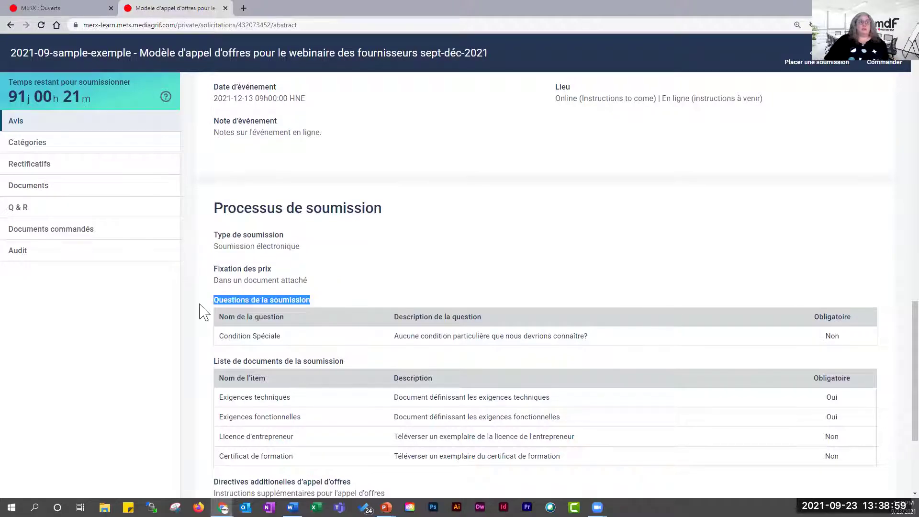
{"action": "left_click_drag", "start_coordinate": [218, 362], "coordinate": [354, 371]}
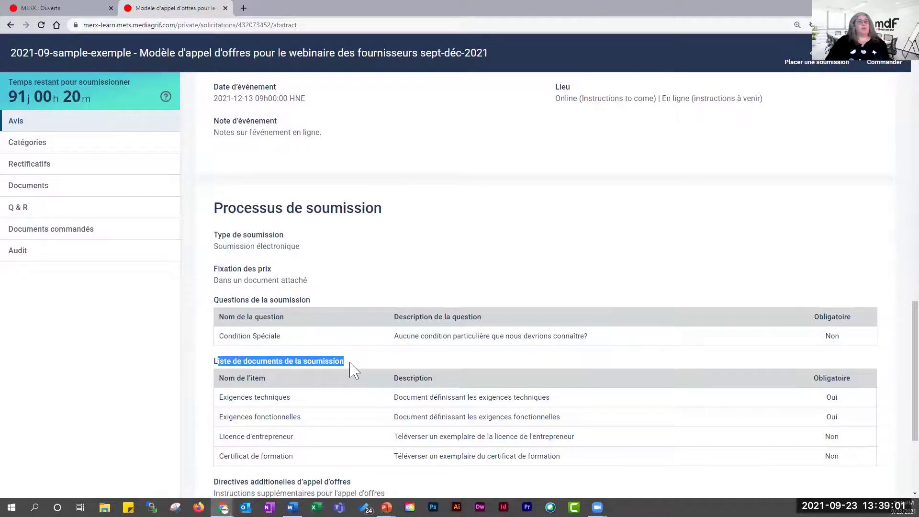
{"action": "scroll", "coordinate": [433, 365], "scroll_direction": "down", "scroll_amount": 3}
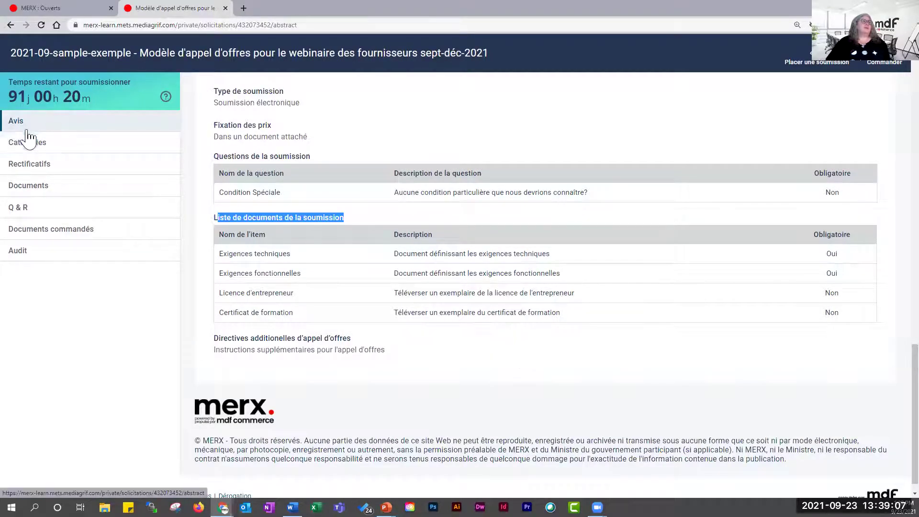
Check the tender's Catégories and Rectificatifs lists, and look through the Avis again.
{"action": "left_click", "coordinate": [38, 150]}
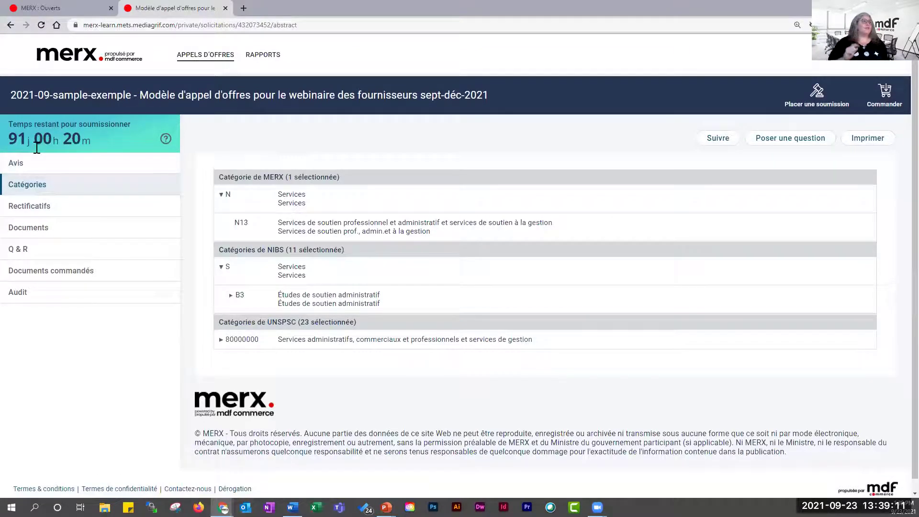
{"action": "left_click", "coordinate": [51, 213]}
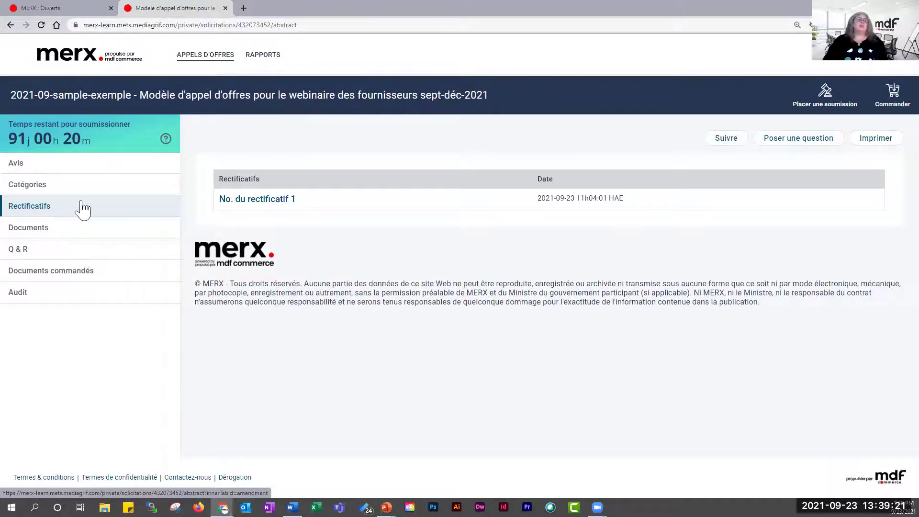
{"action": "left_click", "coordinate": [25, 167]}
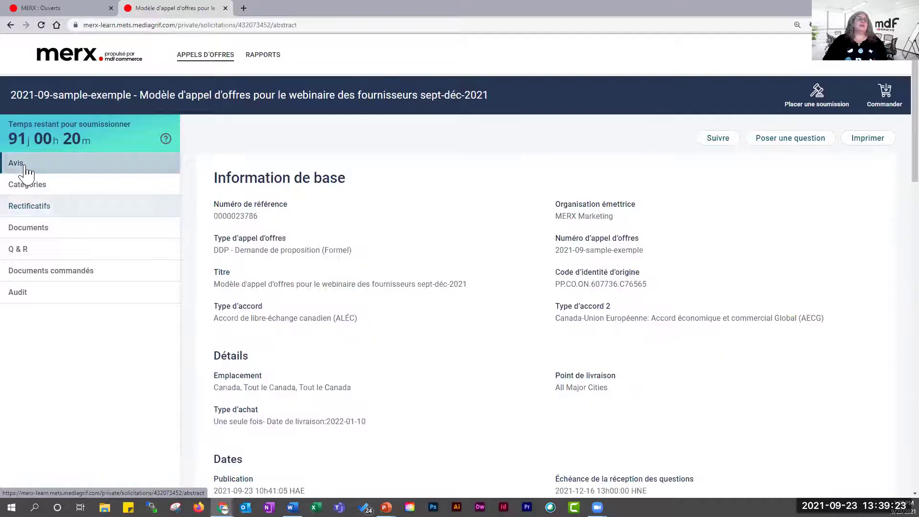
{"action": "scroll", "coordinate": [486, 218], "scroll_direction": "down", "scroll_amount": 8}
{"action": "scroll", "coordinate": [493, 235], "scroll_direction": "down", "scroll_amount": 13}
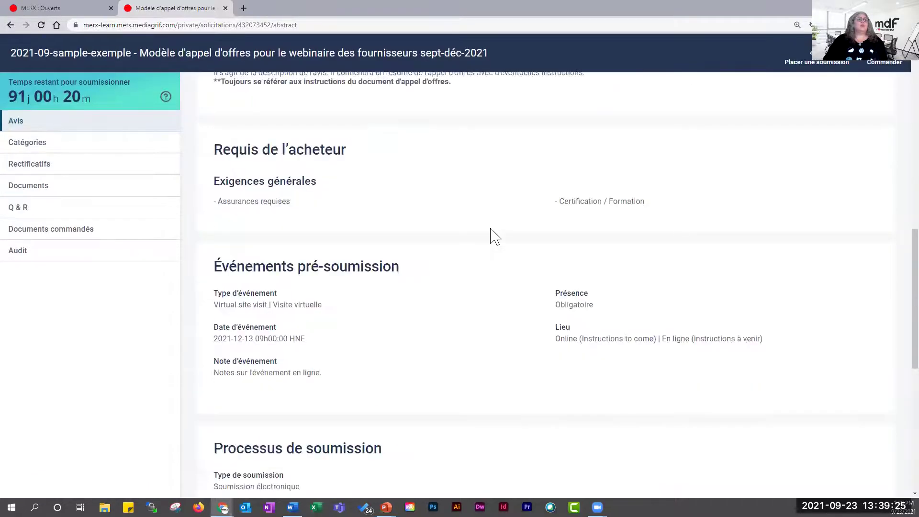
{"action": "scroll", "coordinate": [496, 237], "scroll_direction": "up", "scroll_amount": 17}
{"action": "scroll", "coordinate": [495, 238], "scroll_direction": "up", "scroll_amount": 5}
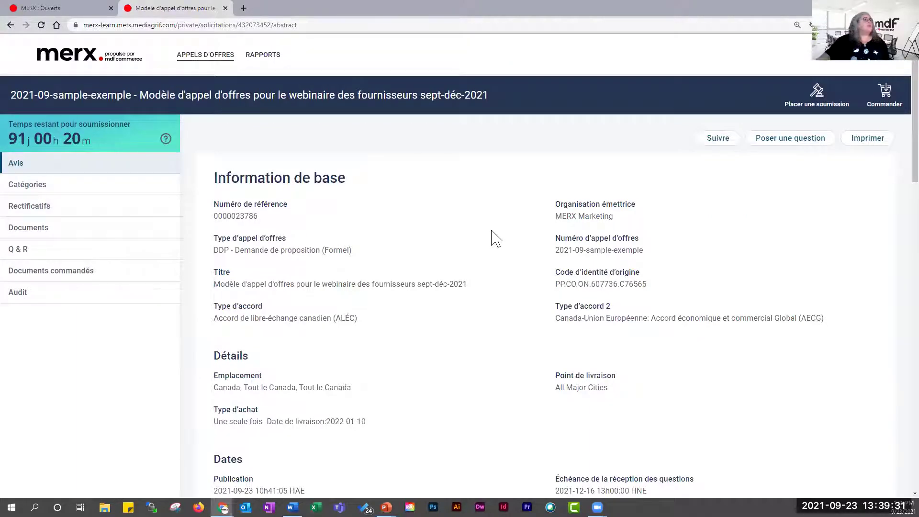
Open No. du rectificatif 1 to review its description, category changes and added documents, and close it.
{"action": "left_click", "coordinate": [72, 220]}
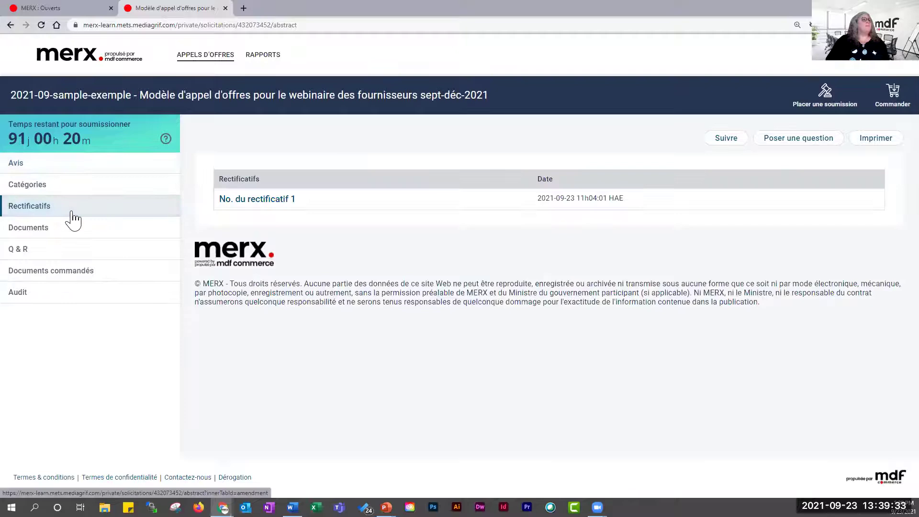
{"action": "left_click", "coordinate": [278, 209]}
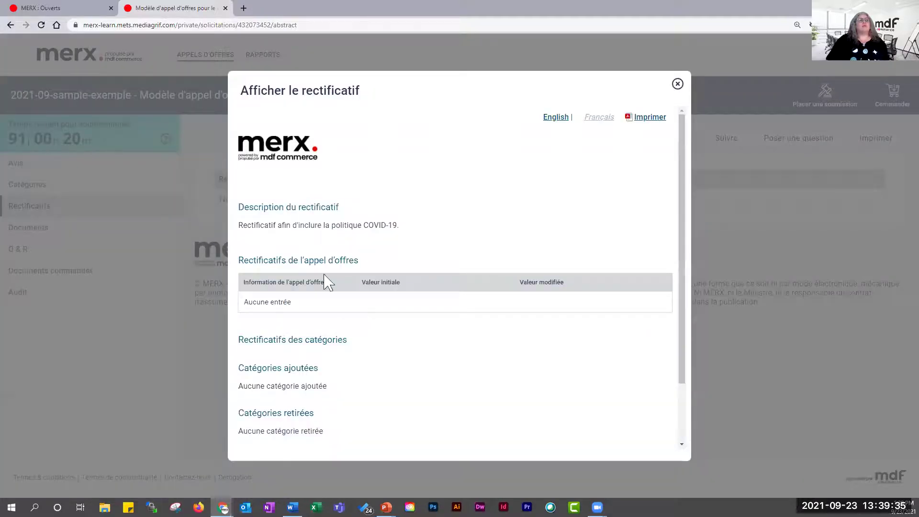
{"action": "scroll", "coordinate": [451, 335], "scroll_direction": "down", "scroll_amount": 2}
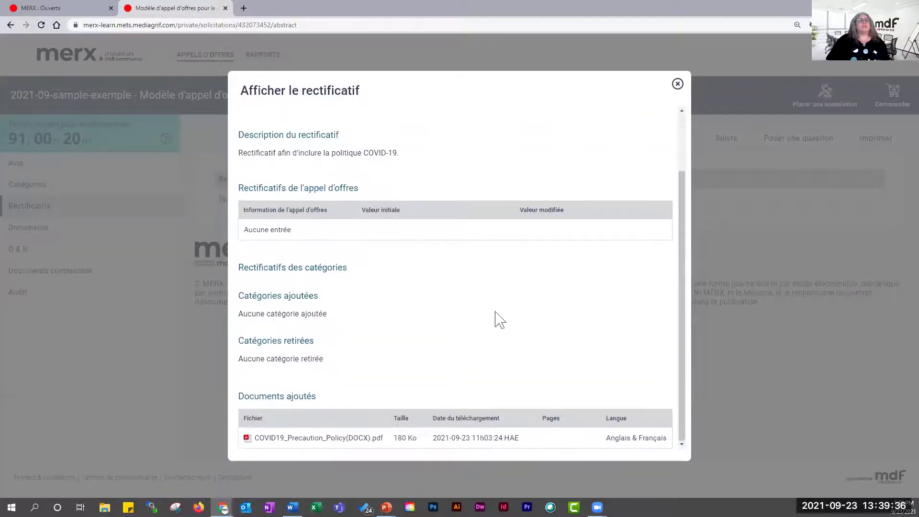
{"action": "left_click", "coordinate": [678, 85]}
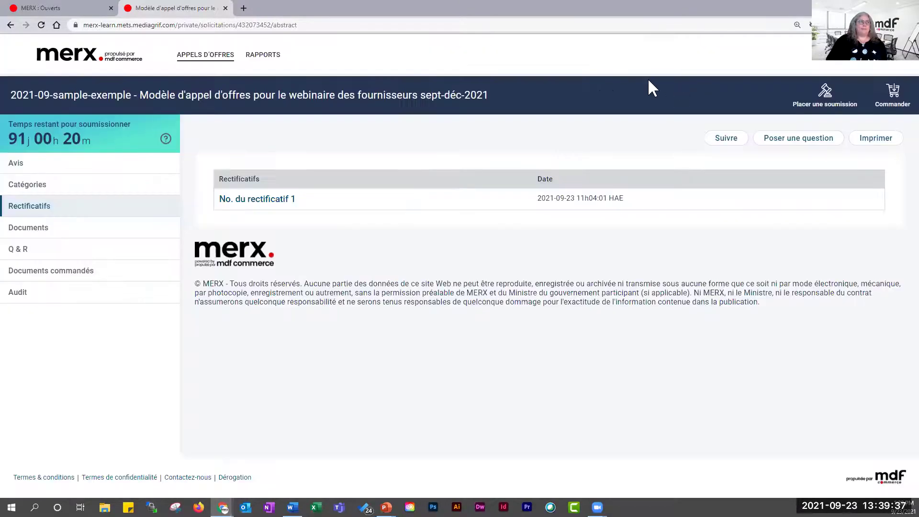
View the tender's Documents page and its files under Rectificatif No. 1 and Appel d'offres original.
{"action": "left_click", "coordinate": [39, 238]}
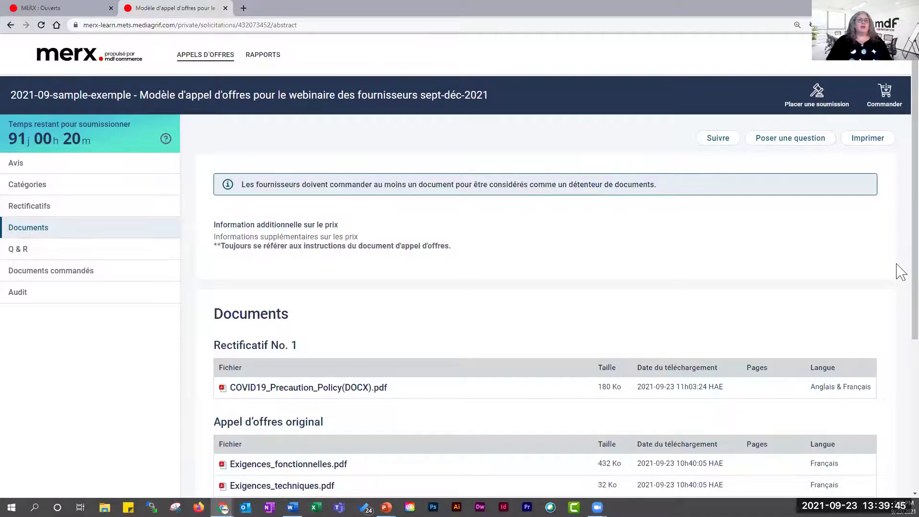
{"action": "scroll", "coordinate": [901, 271], "scroll_direction": "down", "scroll_amount": 3}
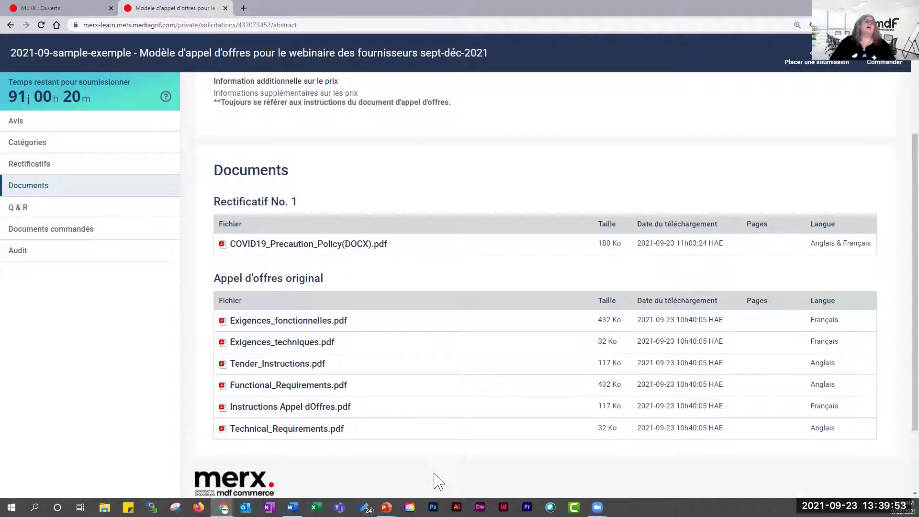
{"action": "scroll", "coordinate": [897, 143], "scroll_direction": "up", "scroll_amount": 3}
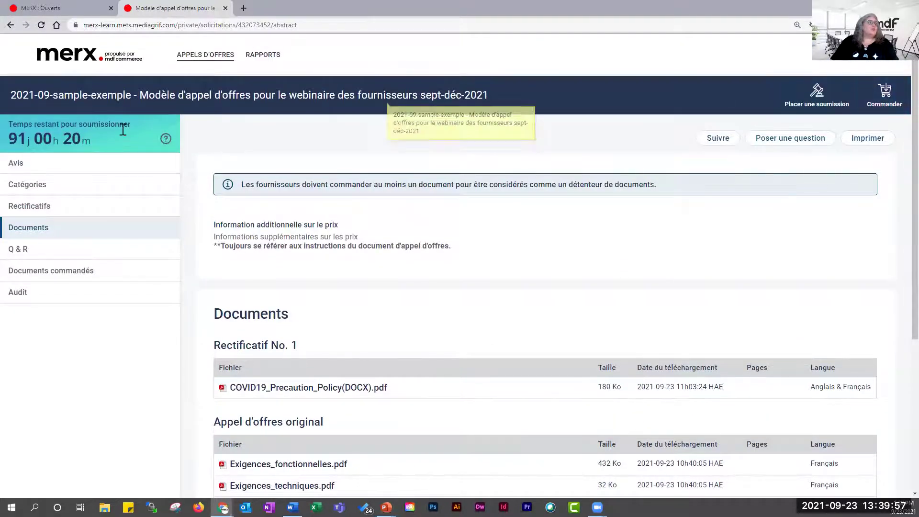
Open the Documents commandés list and view the organisation details of Ross Construction, collapsing them again.
{"action": "left_click", "coordinate": [68, 272]}
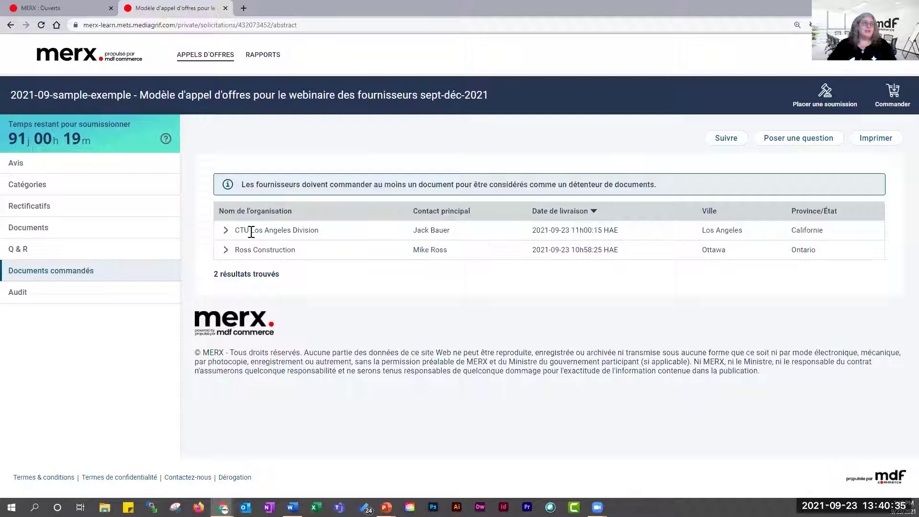
{"action": "left_click", "coordinate": [227, 251]}
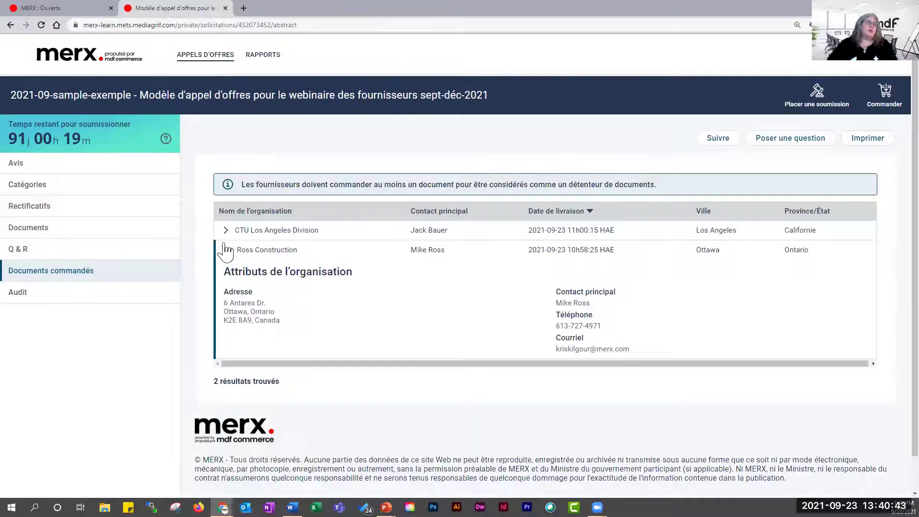
{"action": "left_click", "coordinate": [227, 250]}
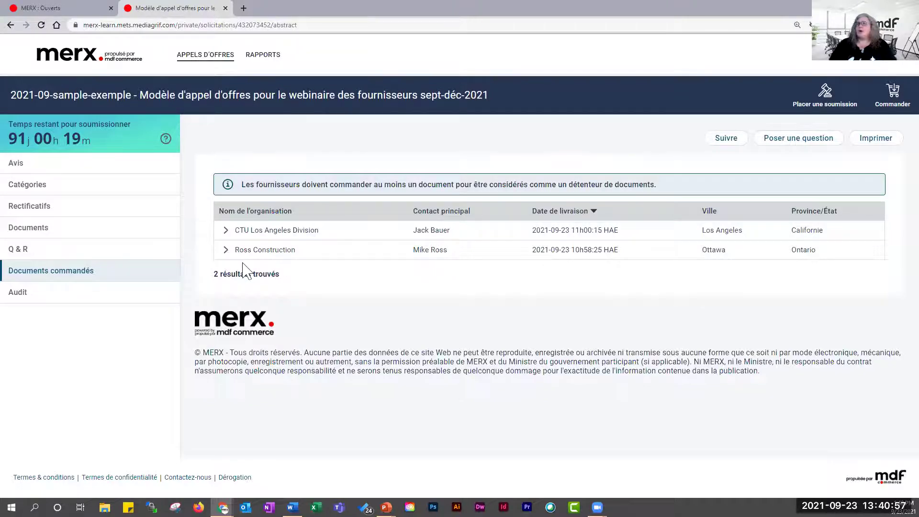
Start an order for the tender's documents and set its Suivre option to Suivre et recevoir les notifications.
{"action": "left_click", "coordinate": [43, 235]}
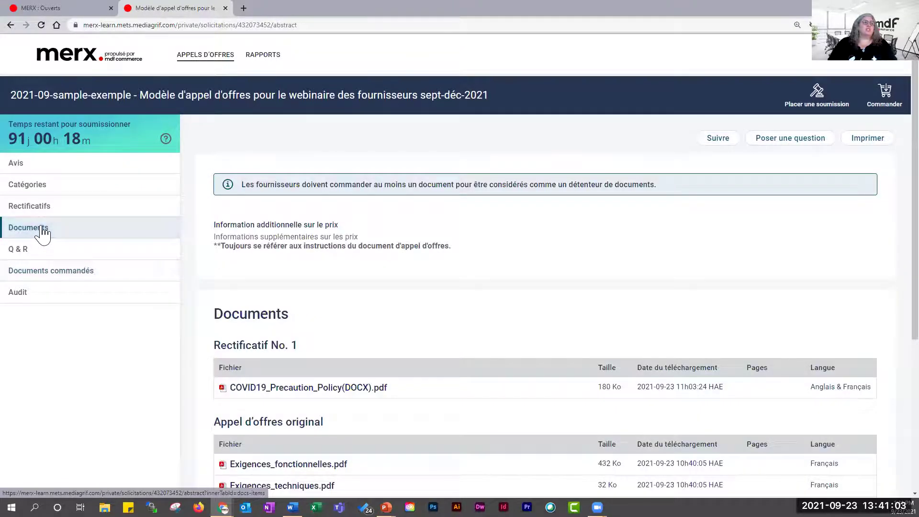
{"action": "left_click", "coordinate": [893, 94]}
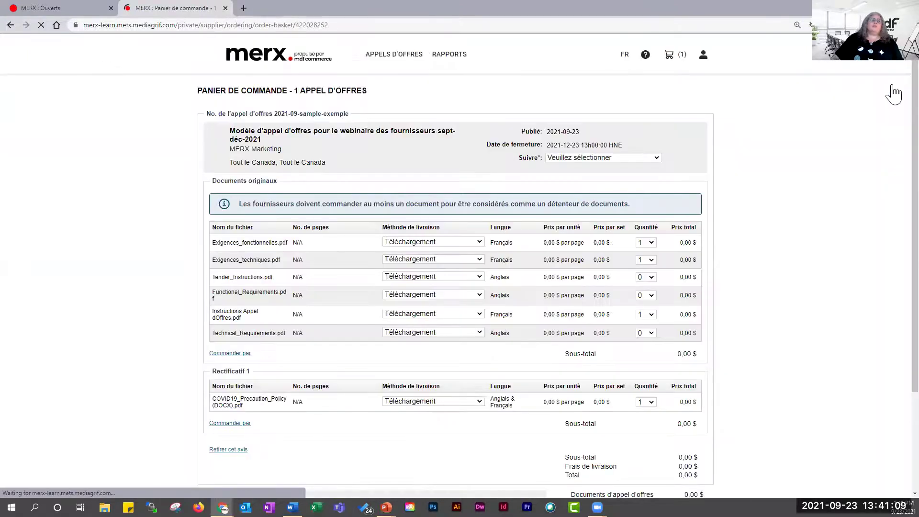
{"action": "double_click", "coordinate": [526, 158]}
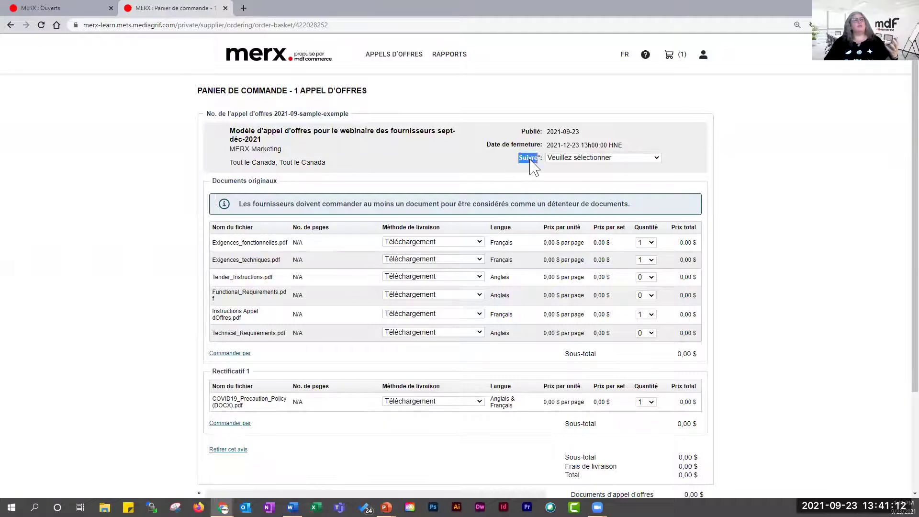
{"action": "left_click", "coordinate": [657, 158]}
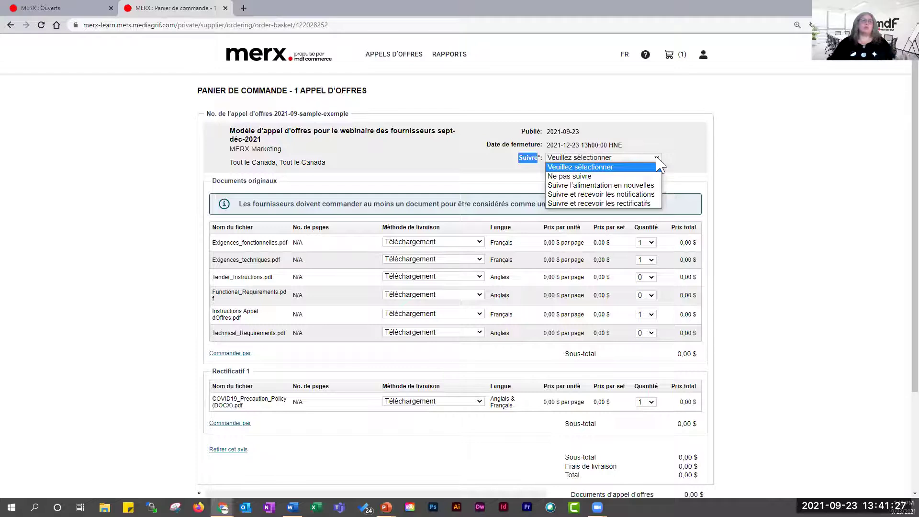
{"action": "left_click", "coordinate": [660, 195]}
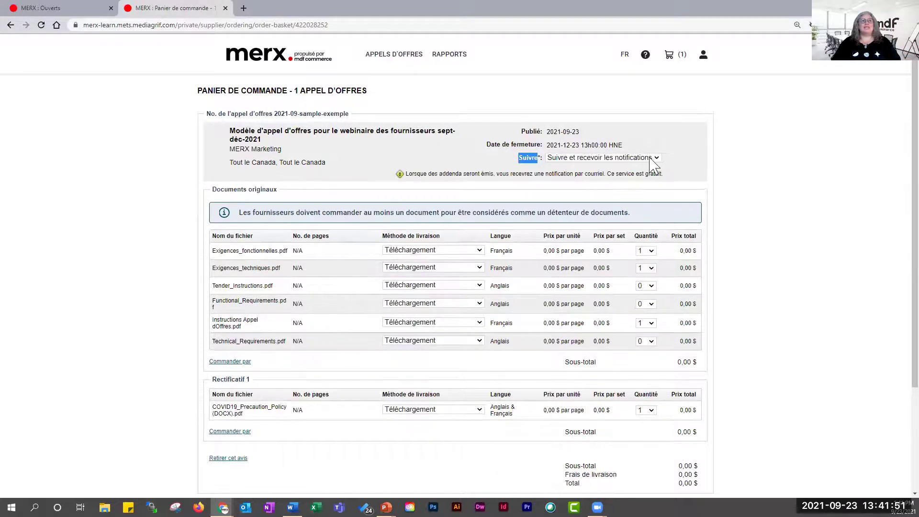
Review the other Suivre choices and their explanations, keeping Suivre et recevoir les notifications.
{"action": "left_click", "coordinate": [655, 158]}
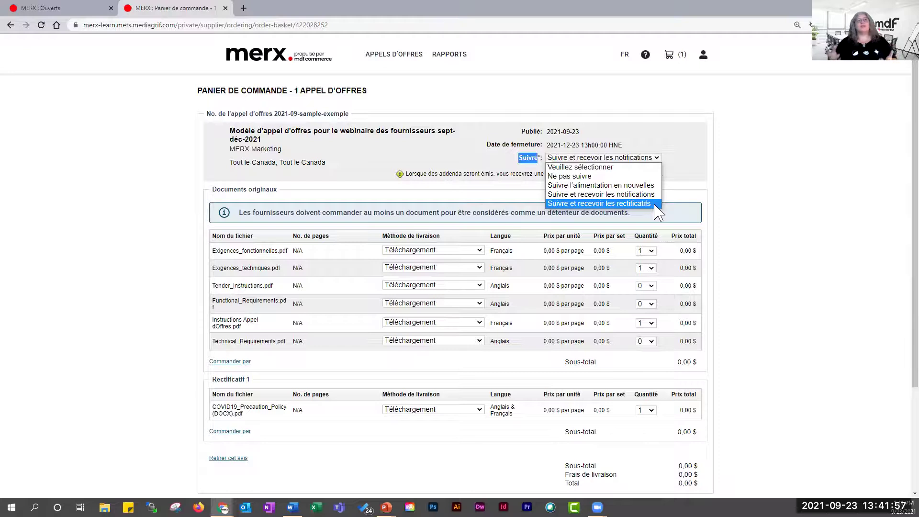
{"action": "scroll", "coordinate": [731, 258], "scroll_direction": "down", "scroll_amount": 3}
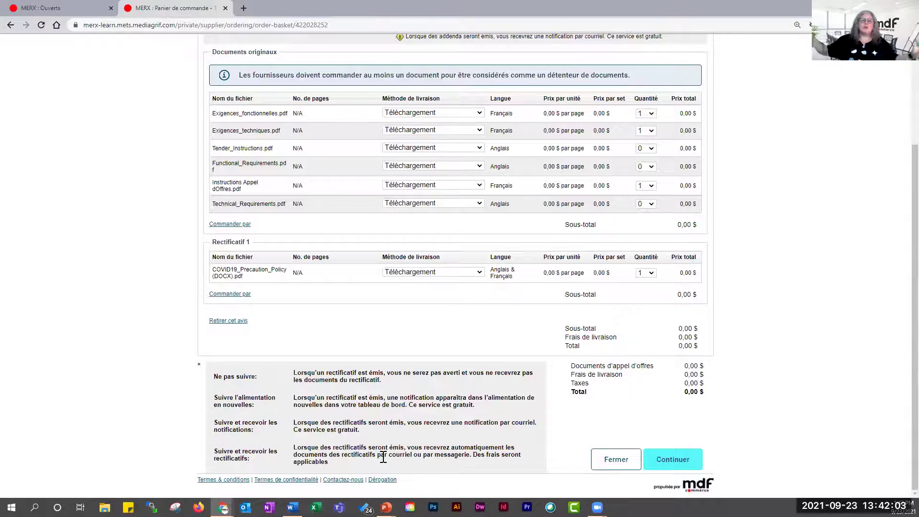
{"action": "scroll", "coordinate": [544, 278], "scroll_direction": "up", "scroll_amount": 3}
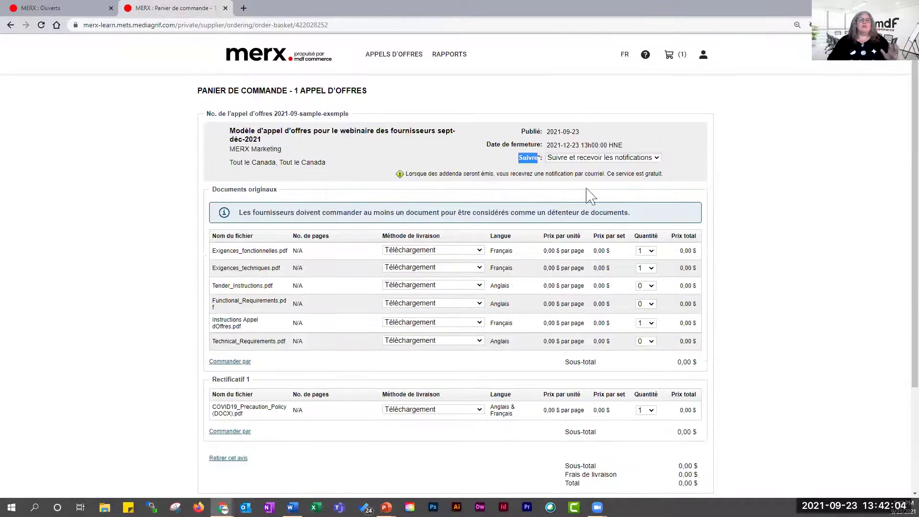
{"action": "left_click", "coordinate": [653, 158]}
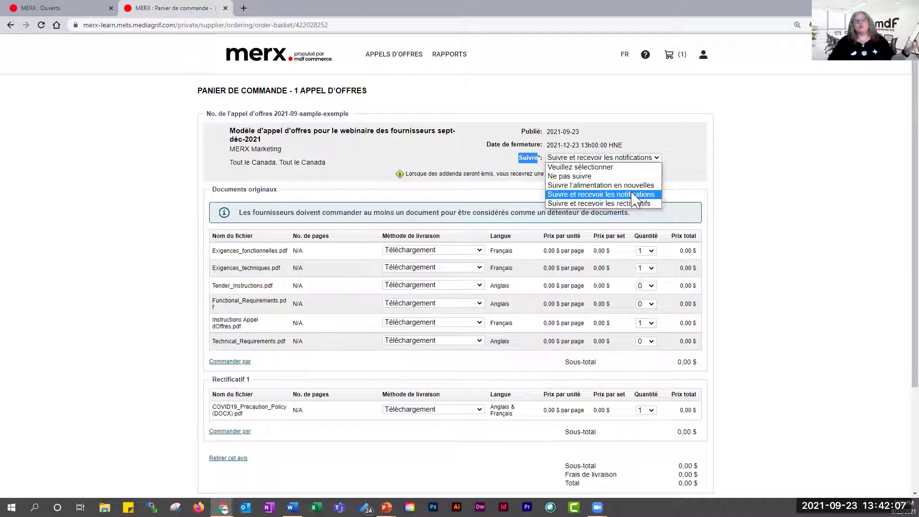
{"action": "left_click", "coordinate": [634, 195]}
{"action": "left_click", "coordinate": [669, 159]}
Review the file names and delivery method choices of the Documents originaux in the order basket.
{"action": "scroll", "coordinate": [685, 169], "scroll_direction": "down", "scroll_amount": 1}
{"action": "scroll", "coordinate": [690, 176], "scroll_direction": "down", "scroll_amount": 3}
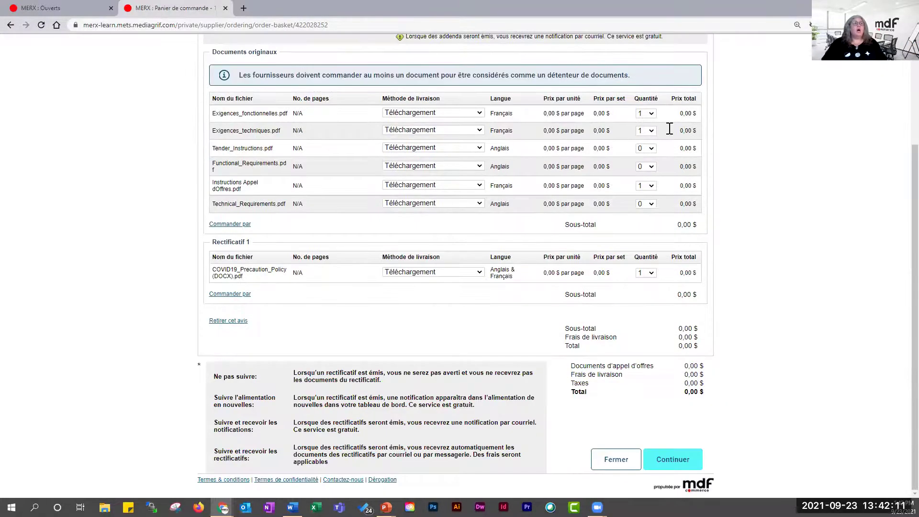
{"action": "left_click_drag", "start_coordinate": [212, 98], "coordinate": [294, 188]}
{"action": "left_click", "coordinate": [302, 190]}
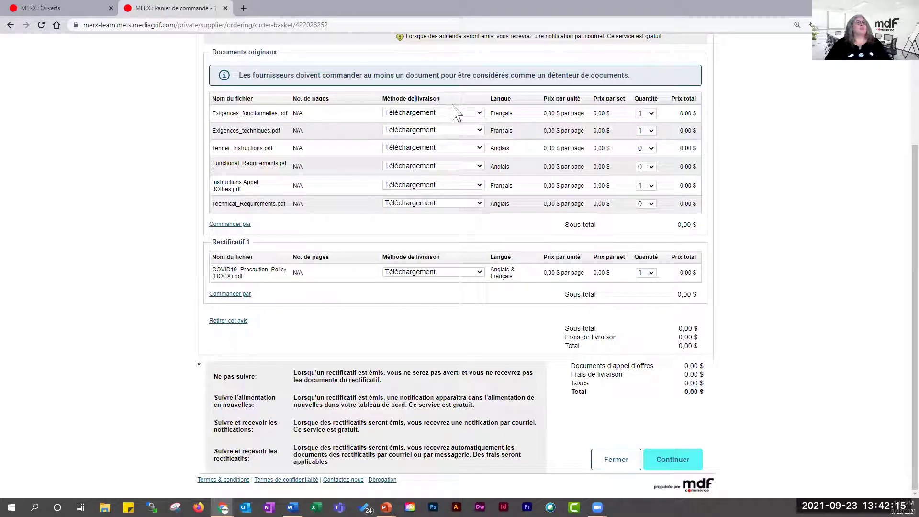
{"action": "left_click", "coordinate": [478, 113]}
{"action": "left_click", "coordinate": [479, 100]}
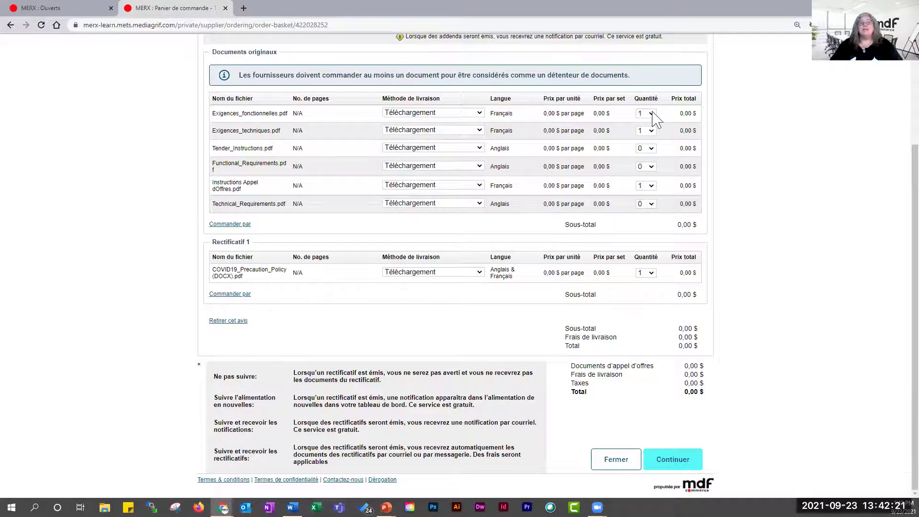
Check the languages of the original documents and the COVID19_Precaution_Policy file under Rectificatif 1.
{"action": "double_click", "coordinate": [498, 131]}
{"action": "double_click", "coordinate": [504, 113]}
{"action": "double_click", "coordinate": [505, 186]}
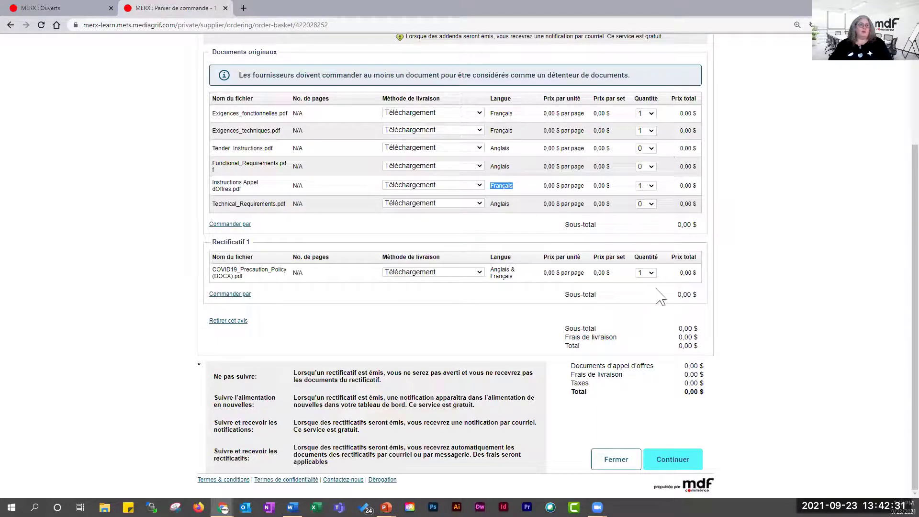
{"action": "double_click", "coordinate": [214, 242]}
{"action": "left_click_drag", "start_coordinate": [250, 285], "coordinate": [214, 271]}
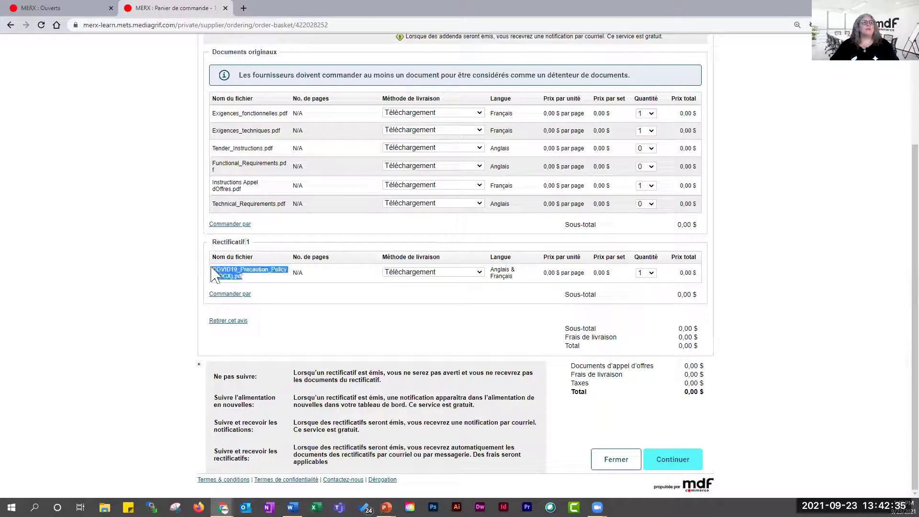
{"action": "left_click", "coordinate": [292, 277]}
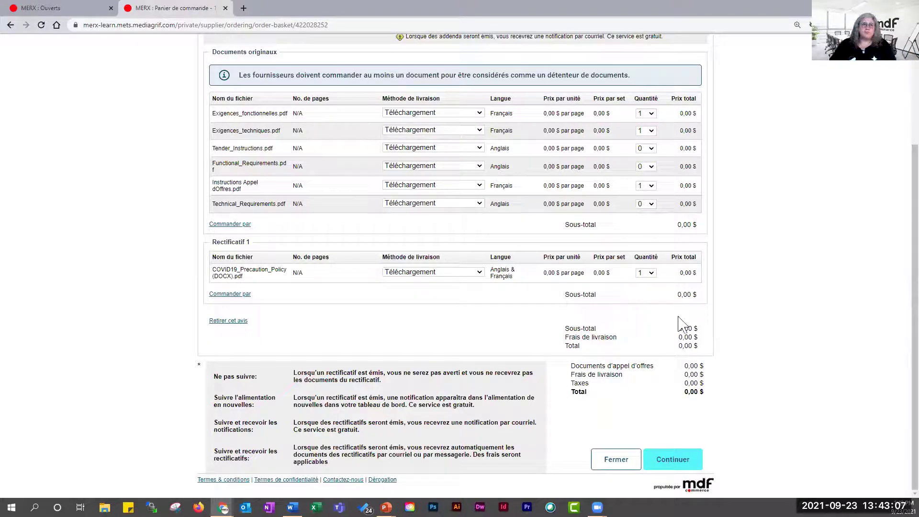
Check the order's prices and totals, continue to the order summary and place the order.
{"action": "left_click_drag", "start_coordinate": [677, 298], "coordinate": [701, 396]}
{"action": "left_click", "coordinate": [702, 396]}
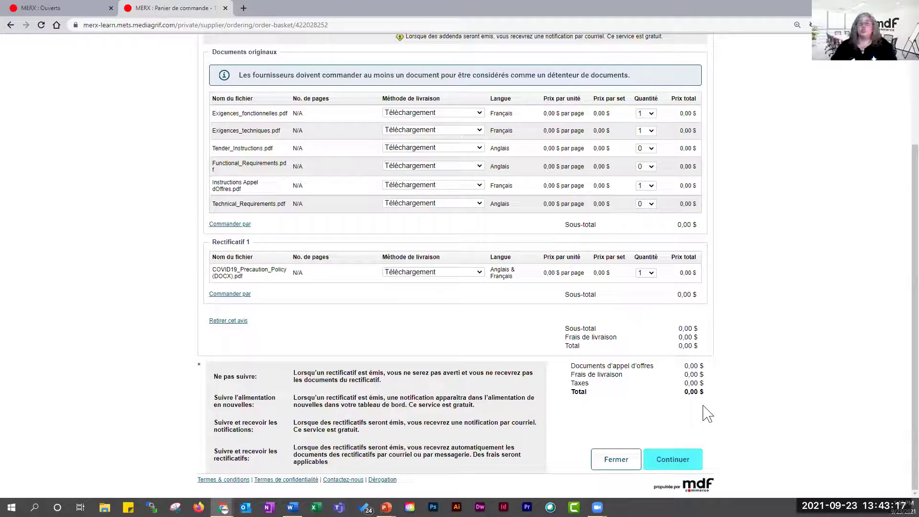
{"action": "left_click", "coordinate": [671, 463]}
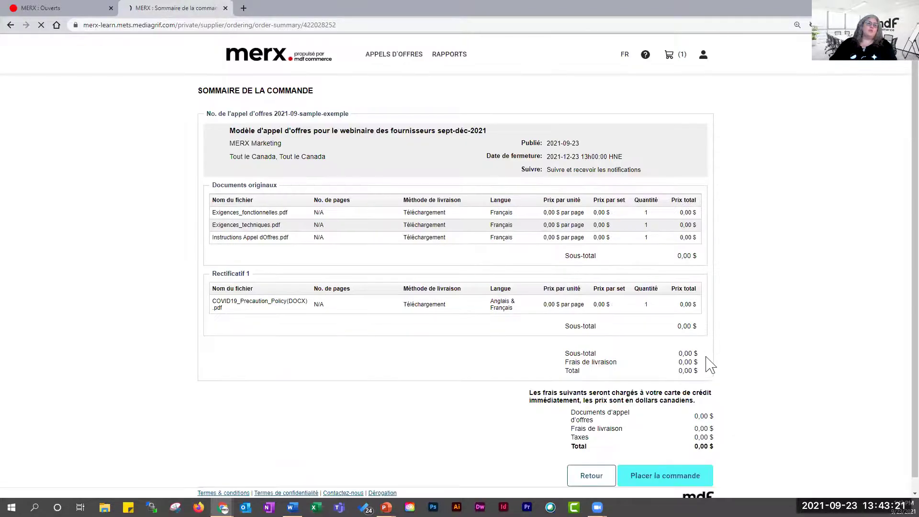
{"action": "left_click", "coordinate": [677, 481]}
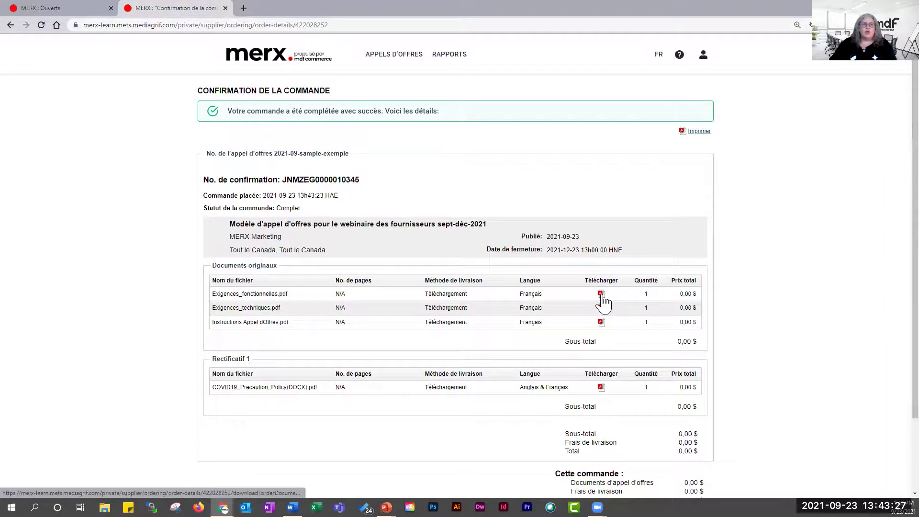
Start downloading Instructions Appel dOffres.pdf, cancel the save, and close the order confirmation to return to the tender.
{"action": "left_click", "coordinate": [602, 322]}
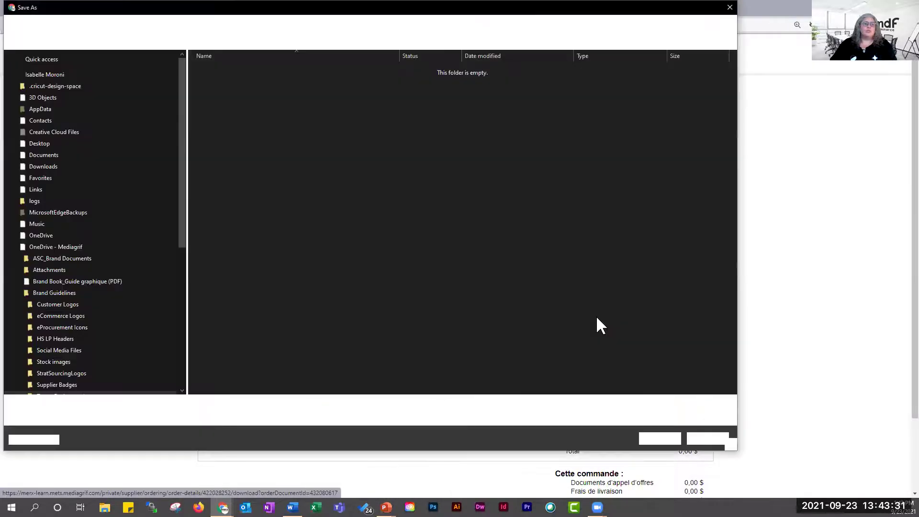
{"action": "left_click", "coordinate": [719, 438]}
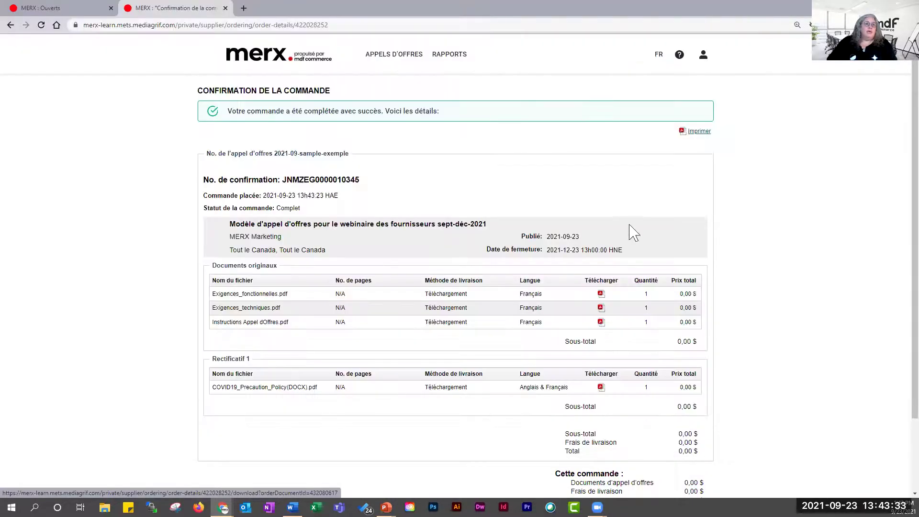
{"action": "scroll", "coordinate": [688, 244], "scroll_direction": "down", "scroll_amount": 2}
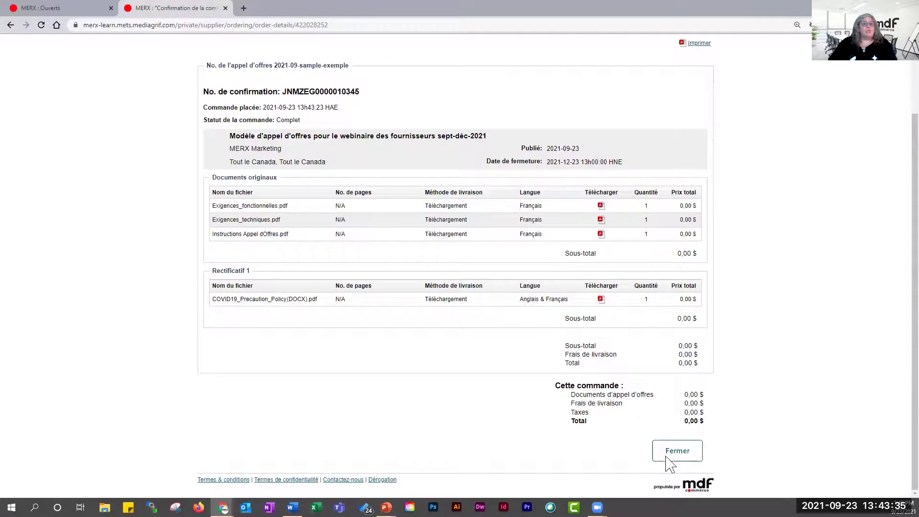
{"action": "left_click", "coordinate": [689, 451]}
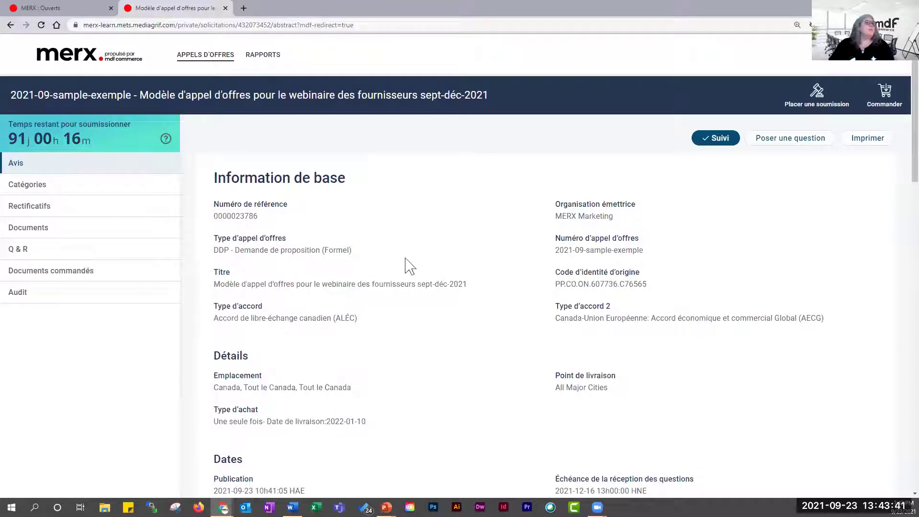
View the Documents commandés list and find the ordering company's own entry.
{"action": "left_click", "coordinate": [58, 278]}
{"action": "left_click_drag", "start_coordinate": [236, 231], "coordinate": [418, 236]}
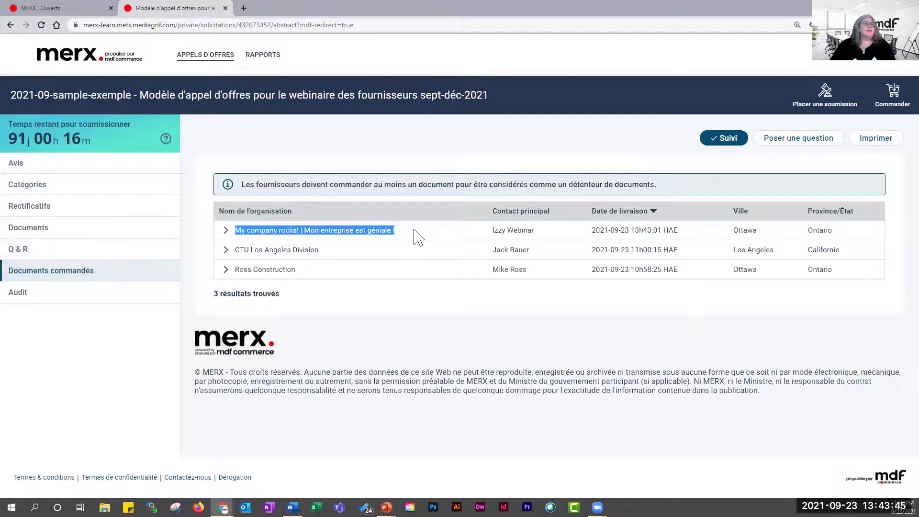
{"action": "left_click", "coordinate": [500, 230]}
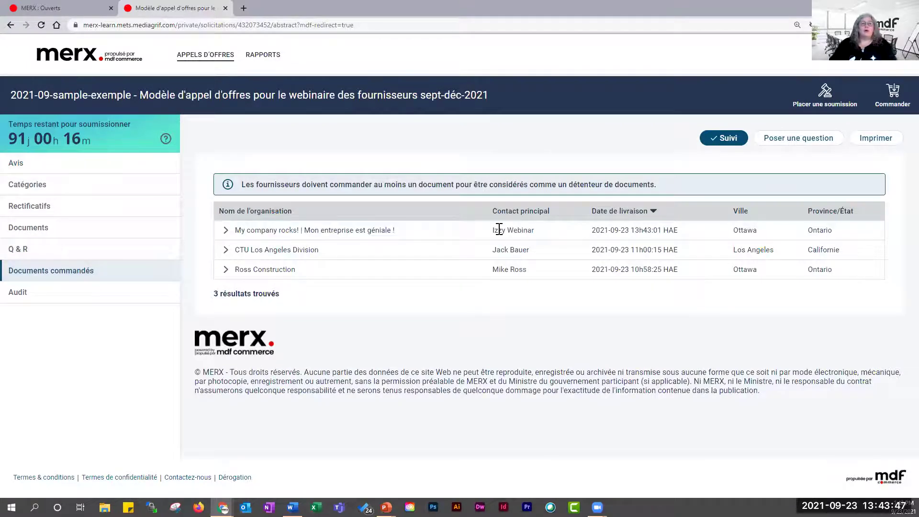
Read the Politique COVID-19 question and its answer on the tender's Q & R page.
{"action": "left_click", "coordinate": [38, 255]}
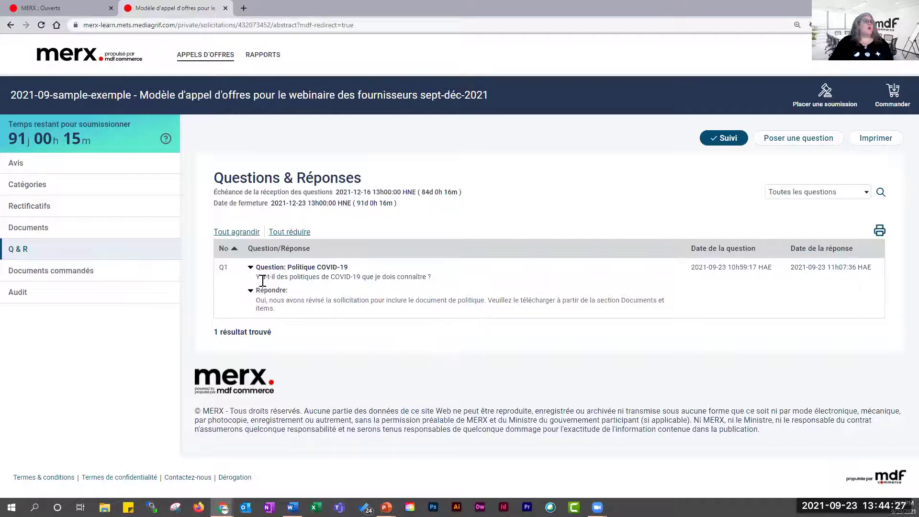
{"action": "left_click_drag", "start_coordinate": [275, 277], "coordinate": [451, 304]}
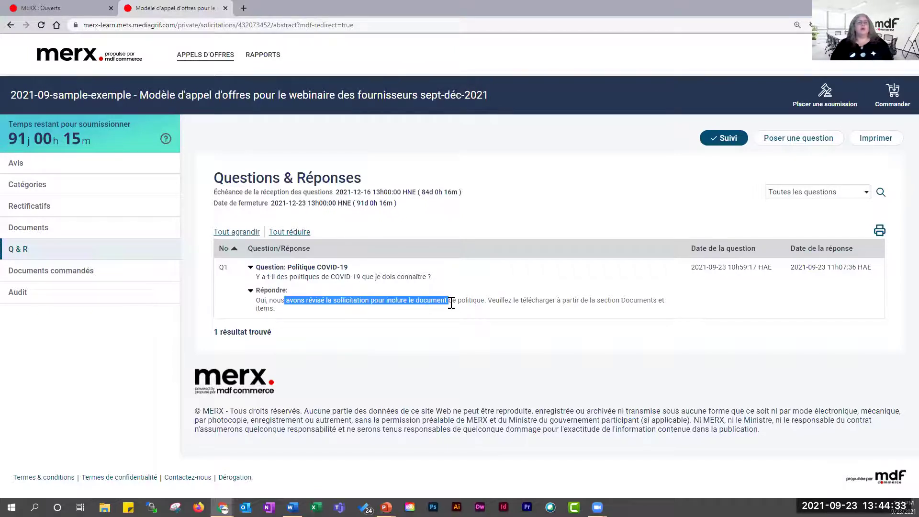
{"action": "left_click", "coordinate": [496, 311]}
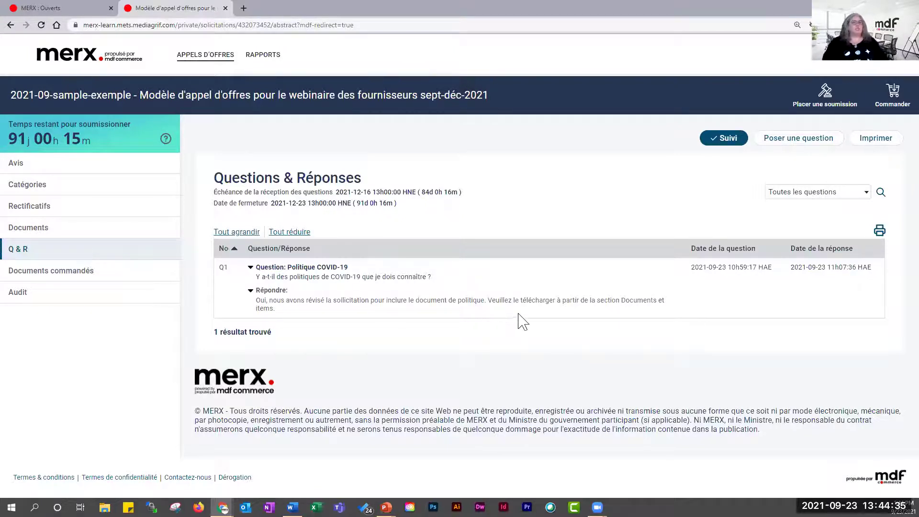
Draft a new question with the subject "Fermeture" and the text "Songez-vous changer la date de fermeture?".
{"action": "left_click", "coordinate": [820, 141]}
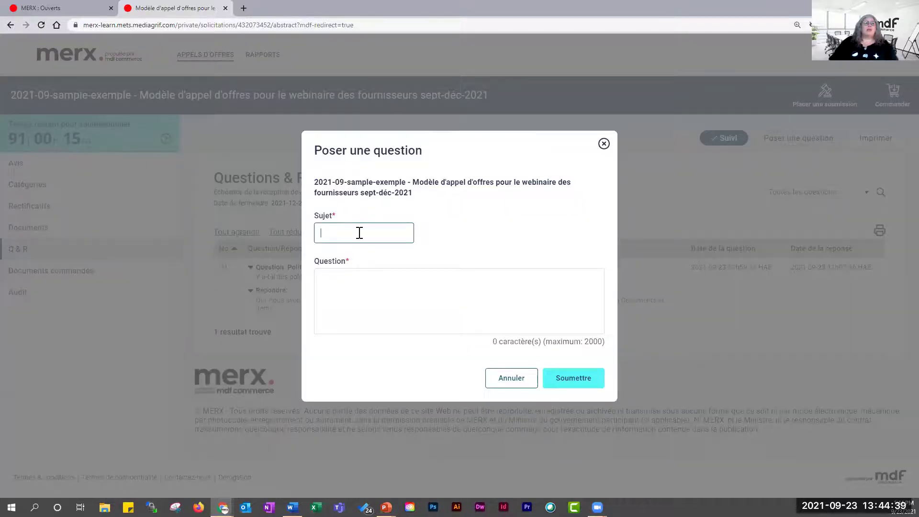
{"action": "type", "text": "Fermeture"}
{"action": "key", "text": "Tab"}
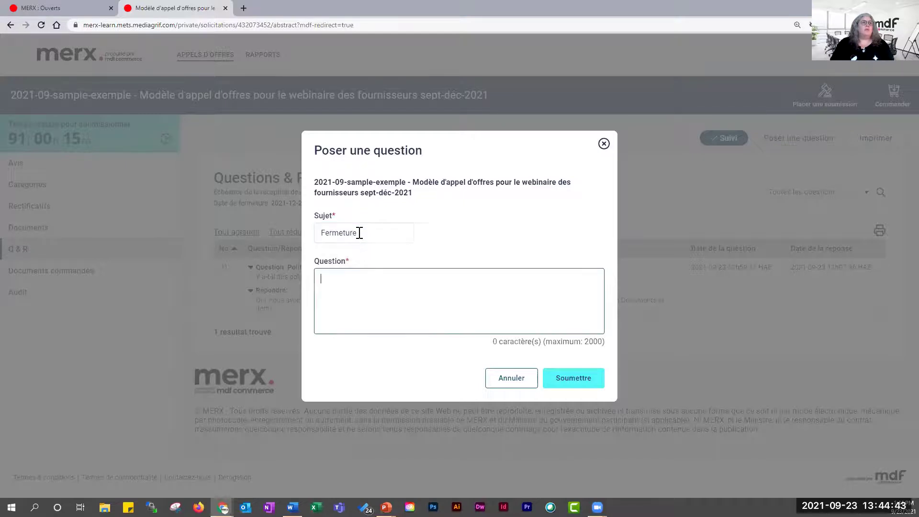
{"action": "type", "text": "Q"}
{"action": "key", "text": "BackSpace"}
{"action": "type", "text": "Songez-vou"}
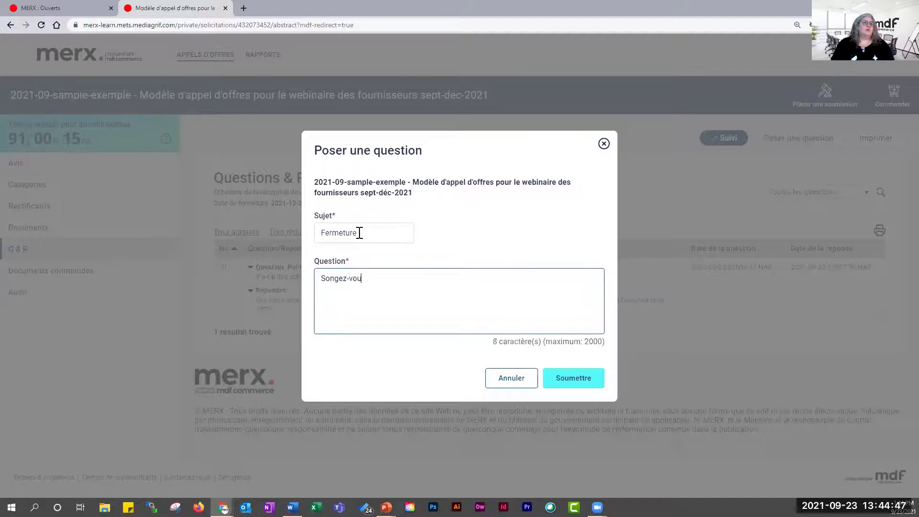
{"action": "type", "text": "s changer la "}
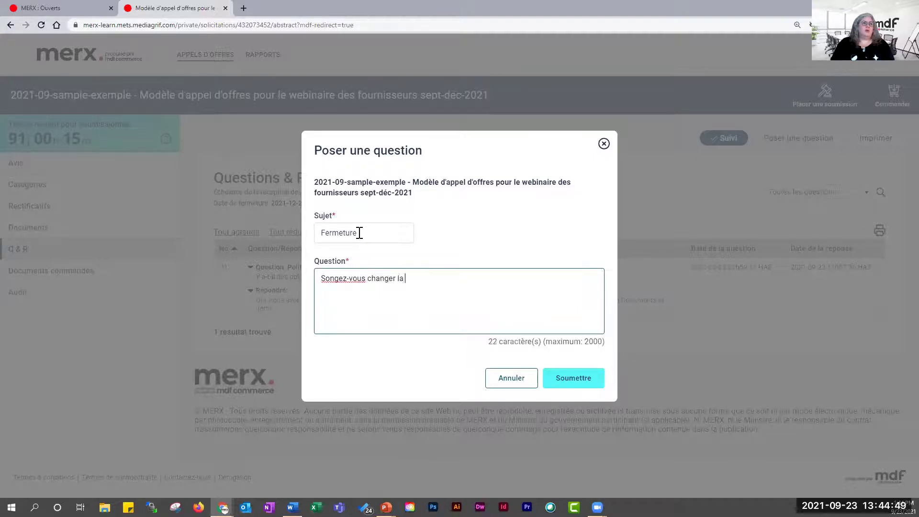
{"action": "type", "text": "date de fermeture?"}
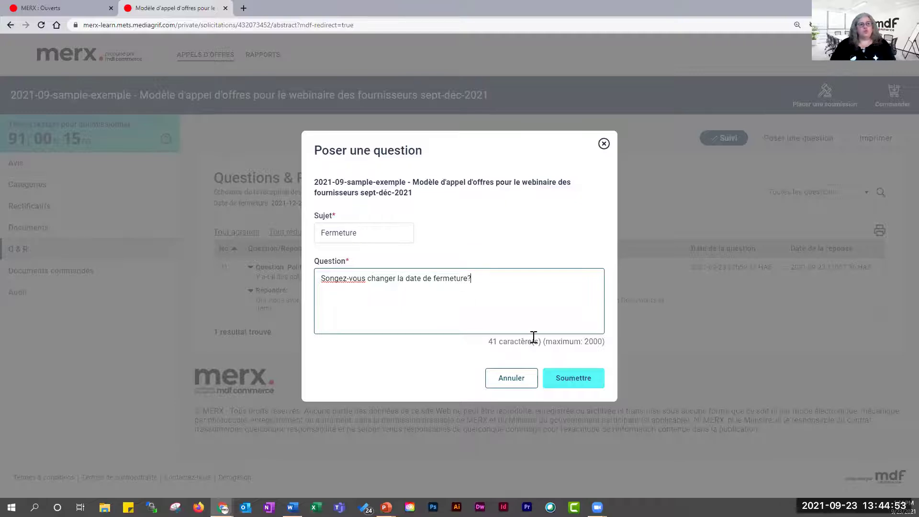
Extend the question's subject to "Fermeture de l'appel", submit it, and check its entry in the question list.
{"action": "left_click", "coordinate": [595, 384]}
{"action": "left_click", "coordinate": [385, 230]}
{"action": "type", "text": "de l'appel"}
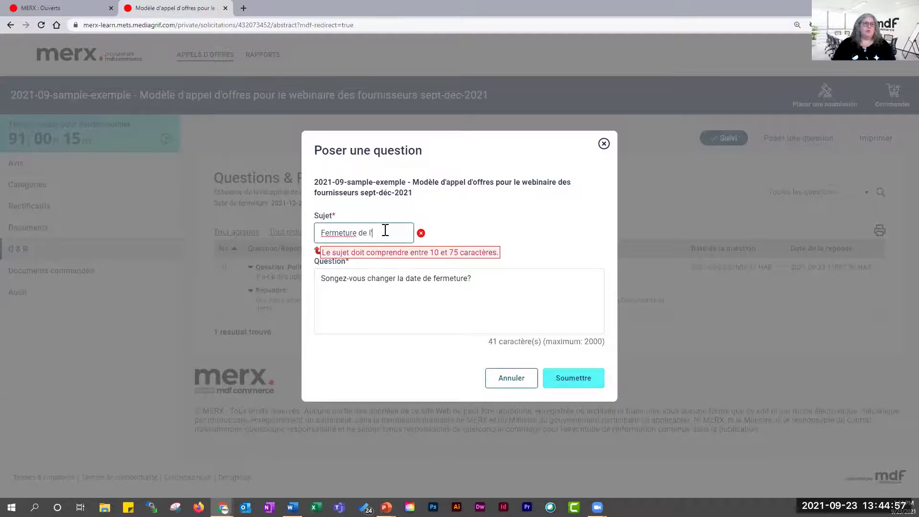
{"action": "left_click", "coordinate": [589, 382]}
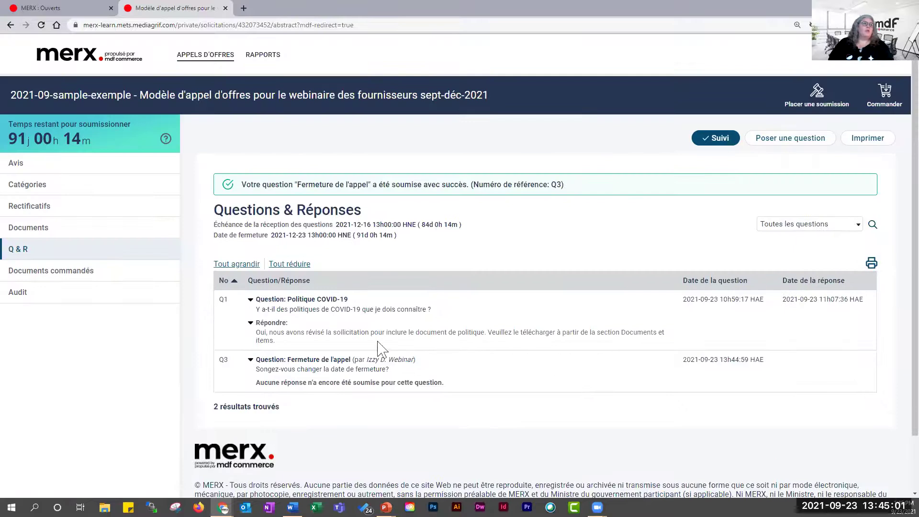
{"action": "left_click_drag", "start_coordinate": [255, 361], "coordinate": [430, 372]}
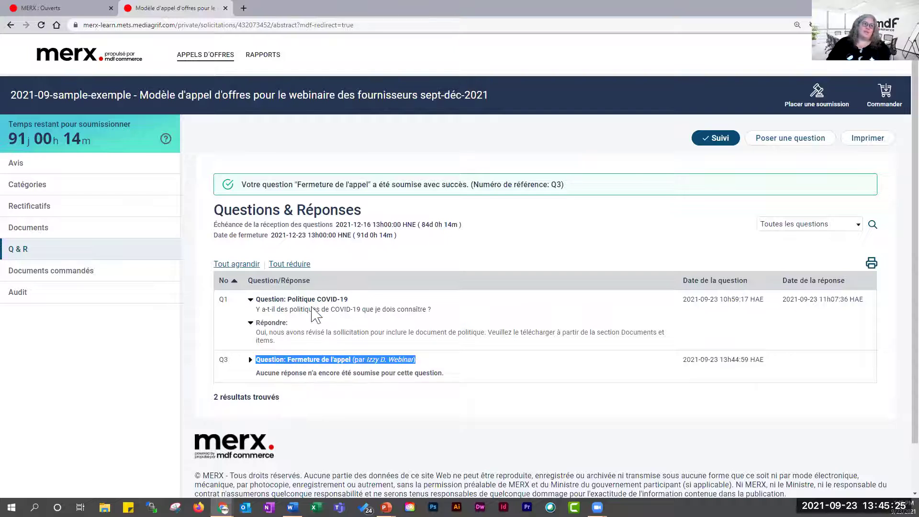
Expand the submitted "Fermeture de l'appel" question to review its reference and text, and view the tender's Audit history.
{"action": "left_click", "coordinate": [250, 360]}
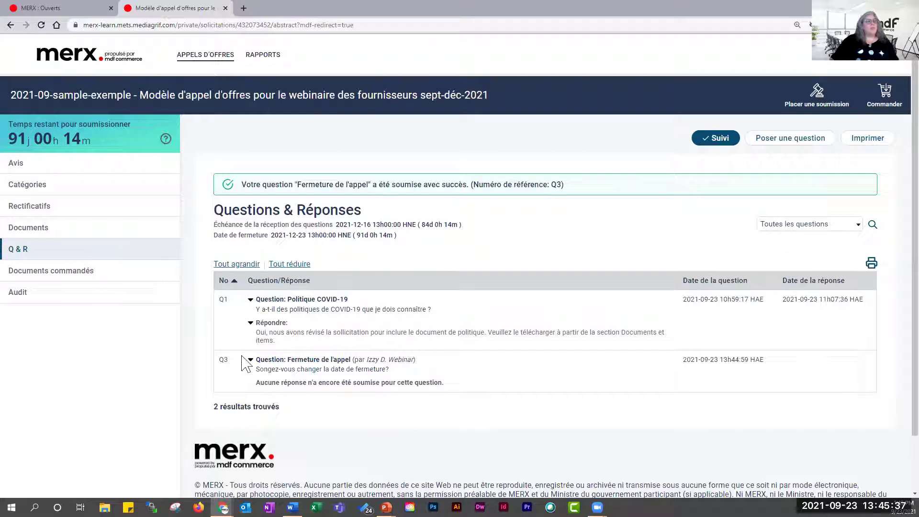
{"action": "double_click", "coordinate": [223, 359]}
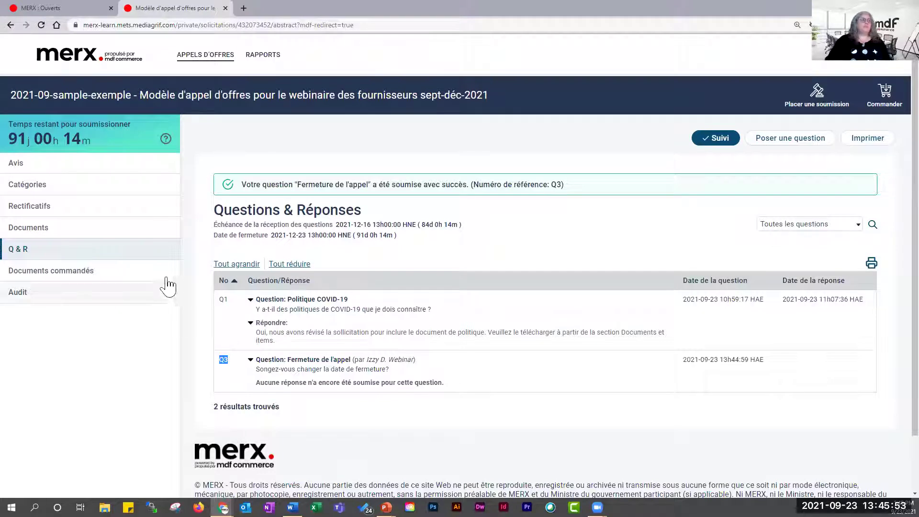
{"action": "left_click", "coordinate": [76, 304]}
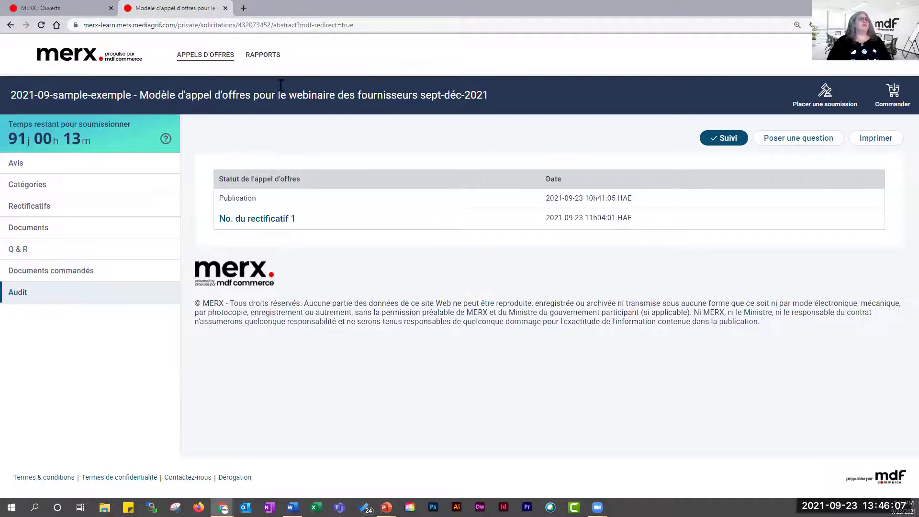
Leave the tender for the tender search and reopen 2021-09-sample-exemple from the Documents commandés report.
{"action": "left_click", "coordinate": [218, 60]}
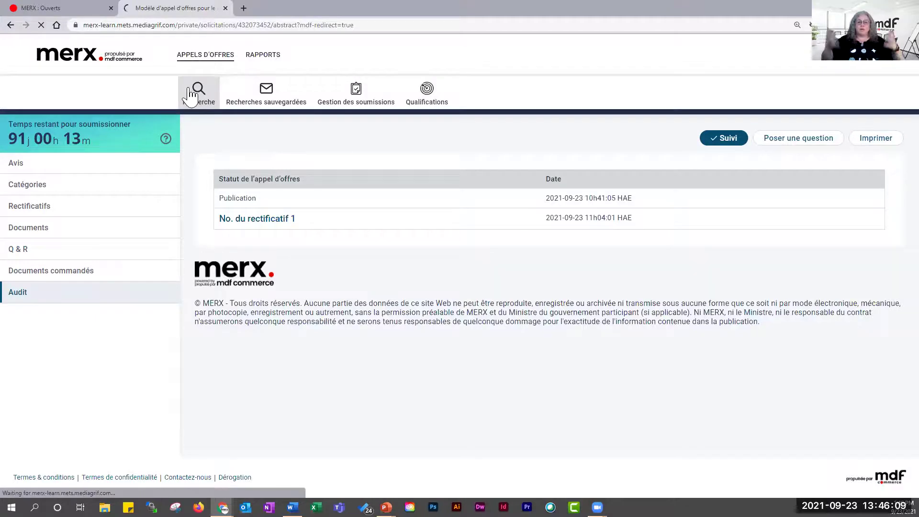
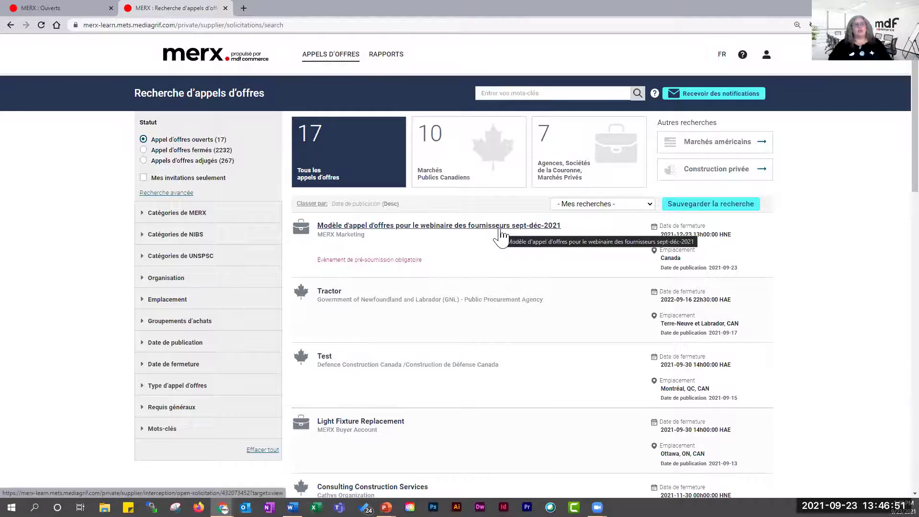
{"action": "left_click", "coordinate": [505, 93]}
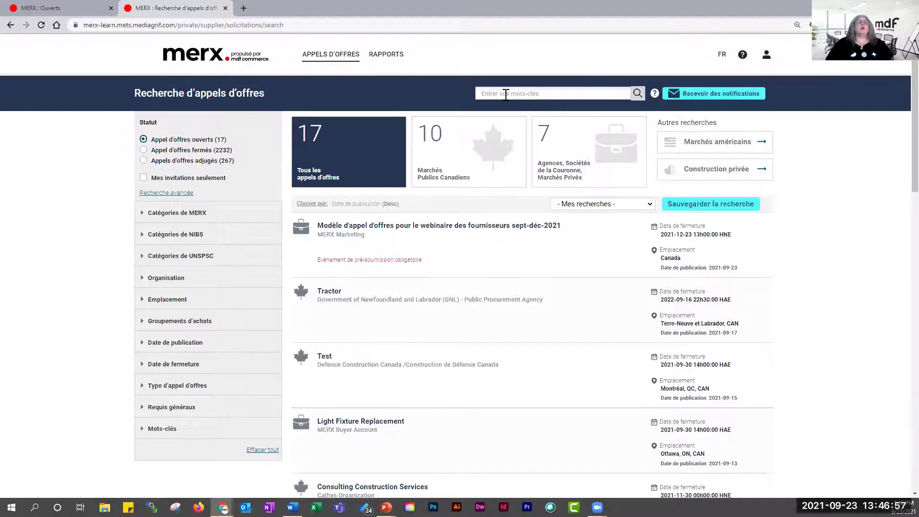
{"action": "mouse_move", "coordinate": [386, 56]}
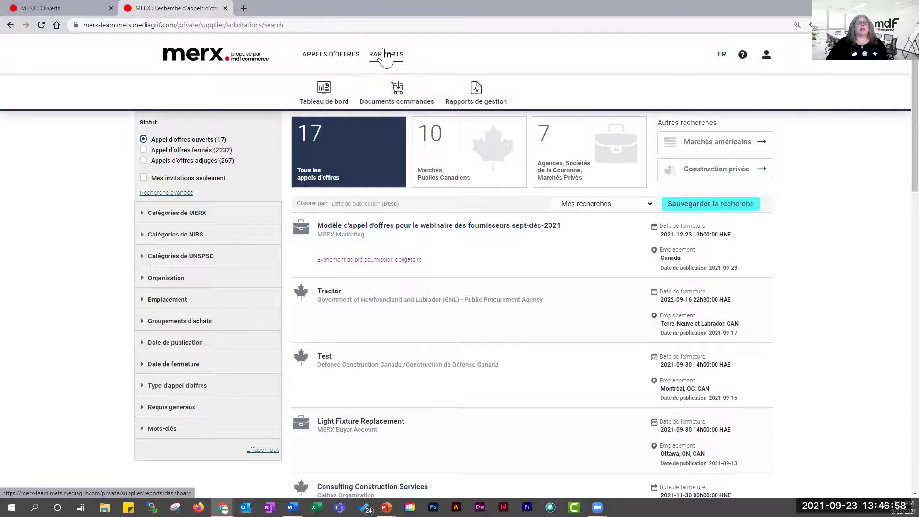
{"action": "left_click", "coordinate": [406, 93]}
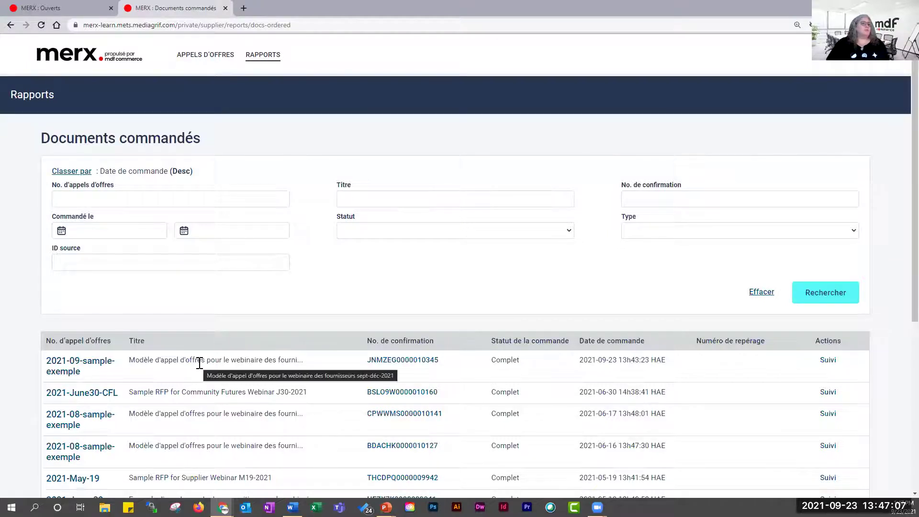
{"action": "left_click", "coordinate": [101, 372]}
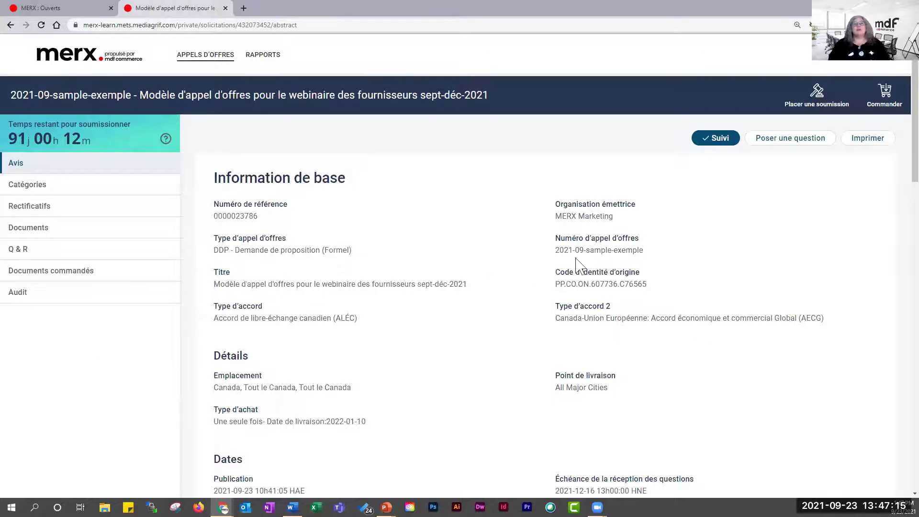
Start a bid on the tender, comparing the new-bid and no-bid options and continuing with Placer une nouvelle soumission.
{"action": "left_click", "coordinate": [828, 116]}
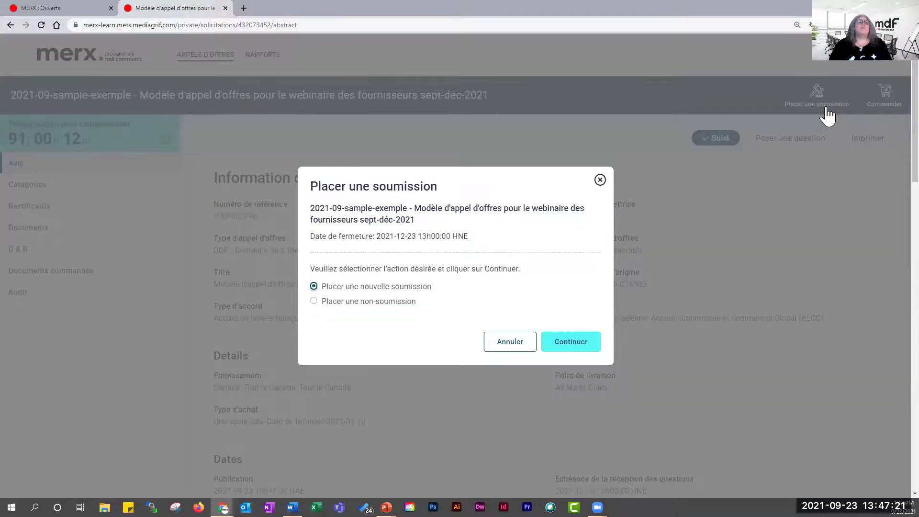
{"action": "left_click_drag", "start_coordinate": [346, 287], "coordinate": [430, 293]}
{"action": "left_click_drag", "start_coordinate": [347, 302], "coordinate": [416, 310]}
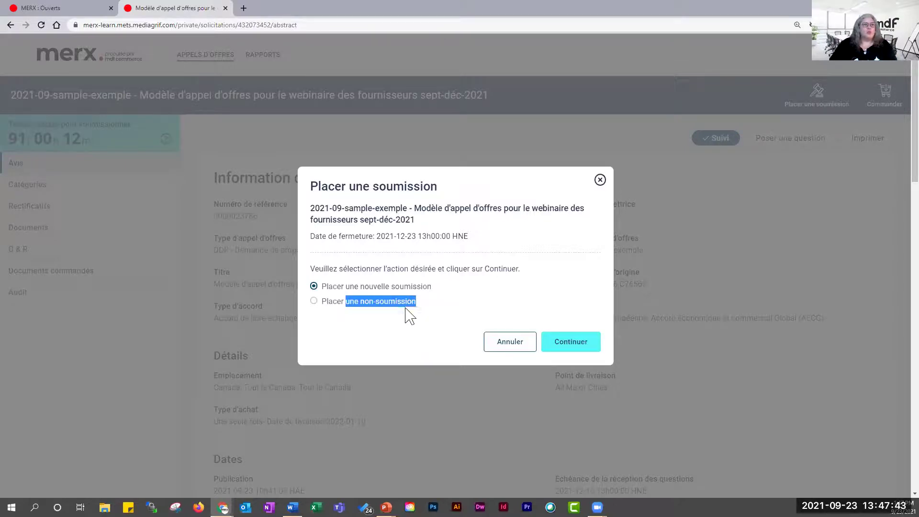
{"action": "left_click", "coordinate": [408, 304]}
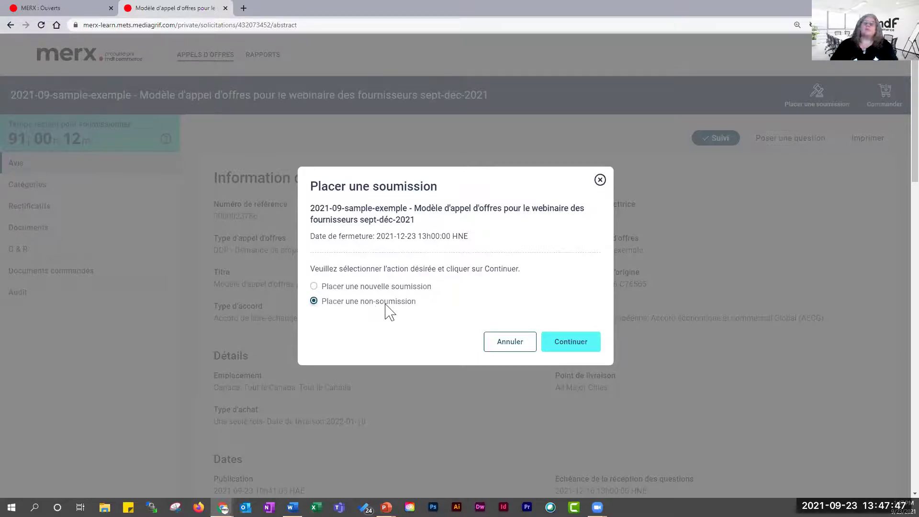
{"action": "left_click", "coordinate": [339, 288]}
{"action": "left_click_drag", "start_coordinate": [324, 286], "coordinate": [484, 293]}
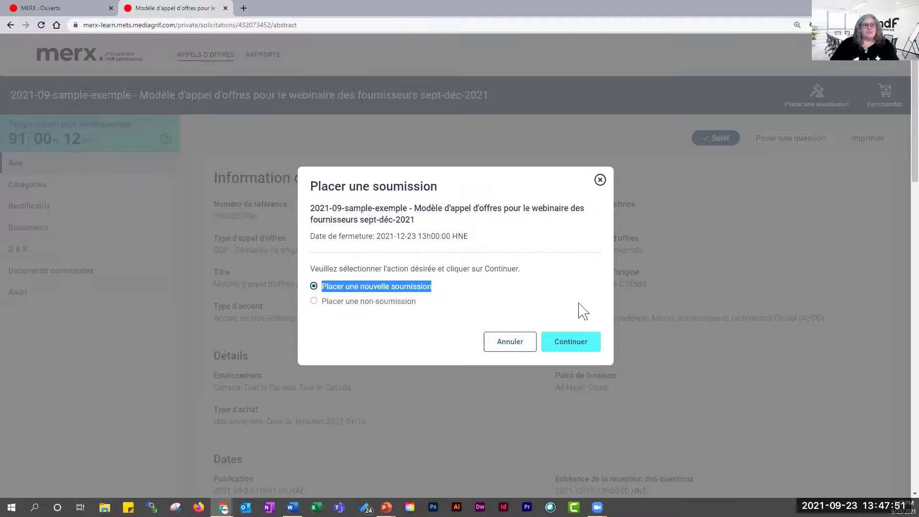
{"action": "left_click", "coordinate": [591, 342]}
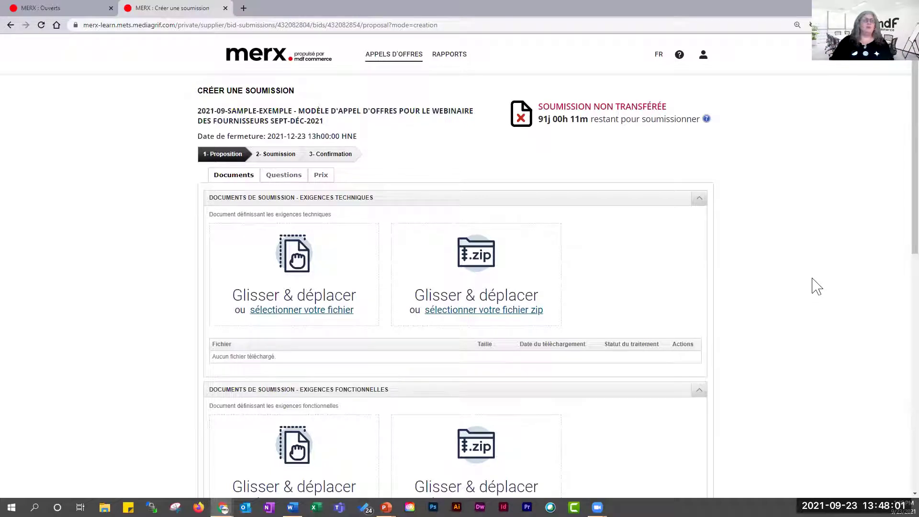
Collapse all four bid document sections, from Exigences techniques to Certificat de formation.
{"action": "left_click", "coordinate": [699, 198]}
{"action": "left_click", "coordinate": [698, 217]}
{"action": "left_click", "coordinate": [698, 231]}
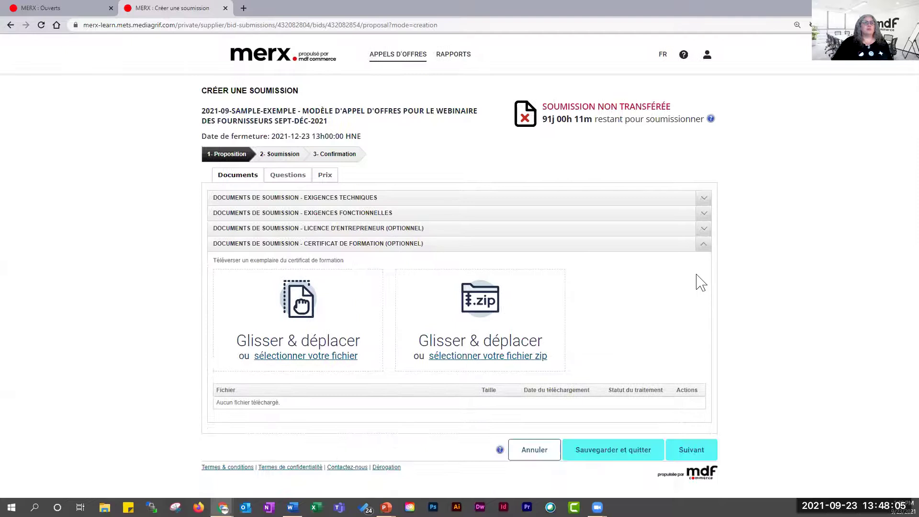
{"action": "left_click", "coordinate": [703, 247]}
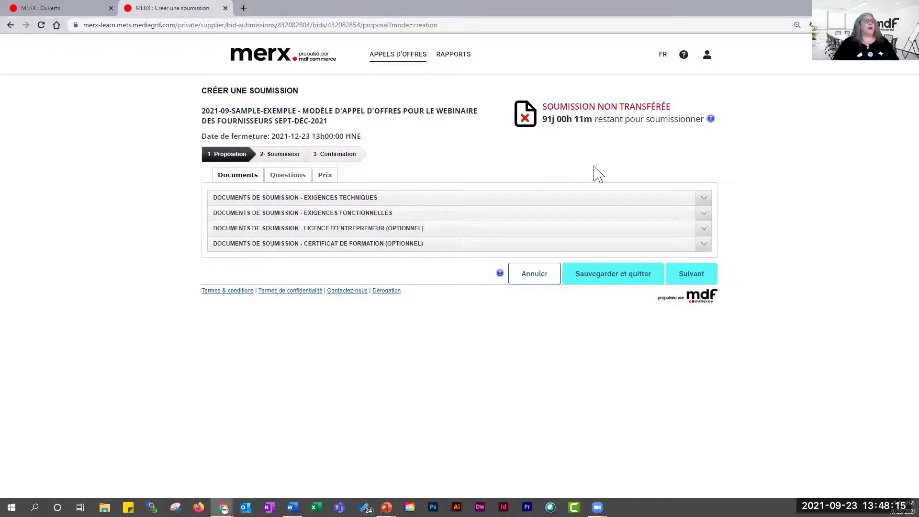
Upload the archive PROPOSAL.7z from the Other > Supplier folder as a zip file under Exigences techniques.
{"action": "left_click", "coordinate": [704, 199]}
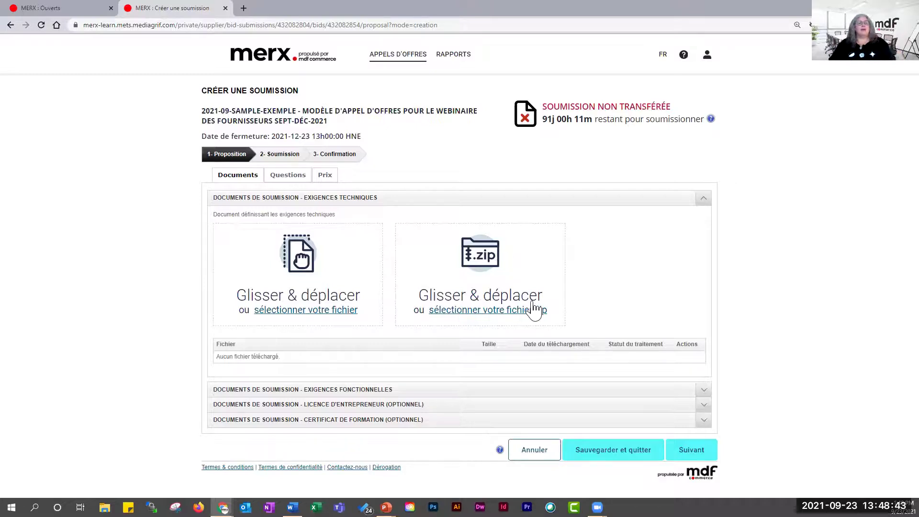
{"action": "left_click", "coordinate": [488, 311]}
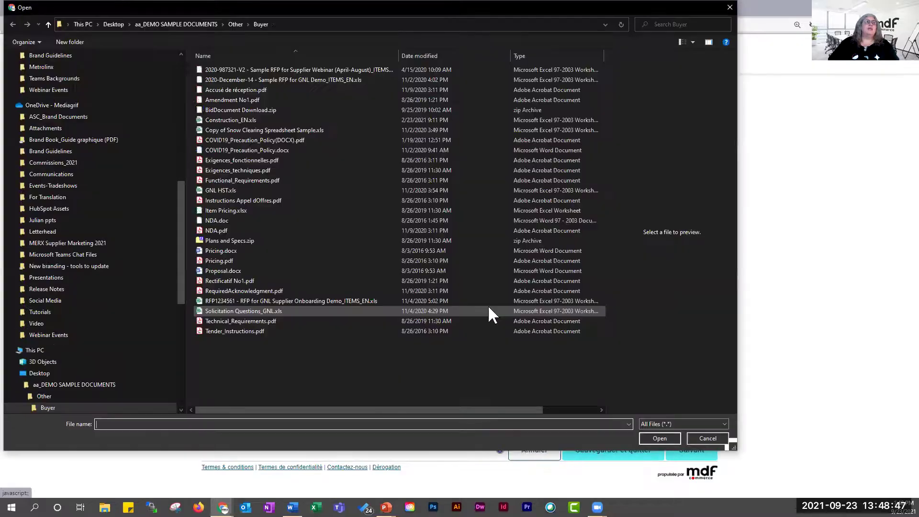
{"action": "left_click", "coordinate": [233, 24]}
{"action": "double_click", "coordinate": [220, 80]}
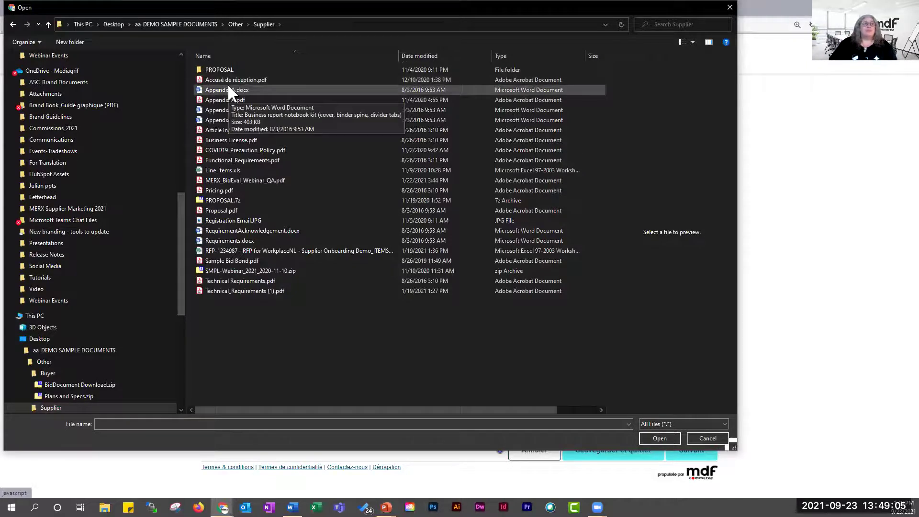
{"action": "left_click", "coordinate": [231, 200]}
{"action": "left_click", "coordinate": [660, 439]}
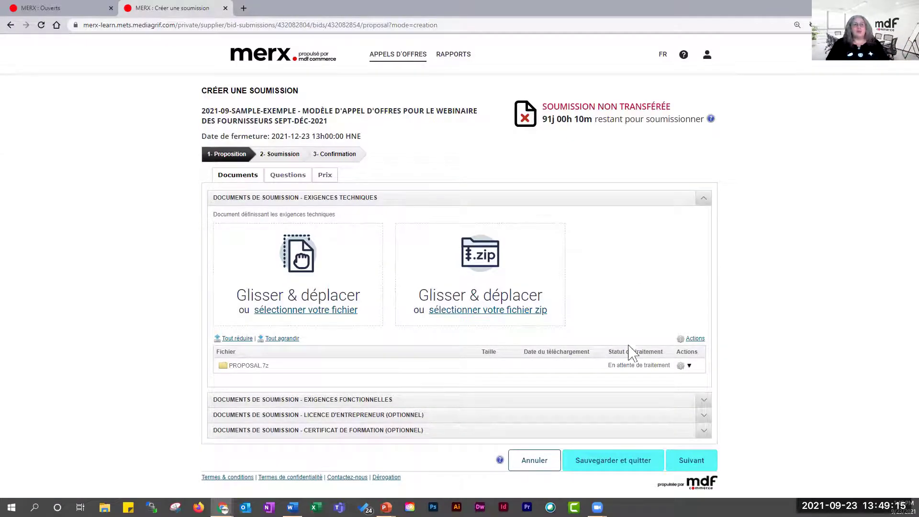
Check the processing status of the uploaded archive and the time remaining to bid.
{"action": "left_click_drag", "start_coordinate": [608, 365], "coordinate": [664, 373]}
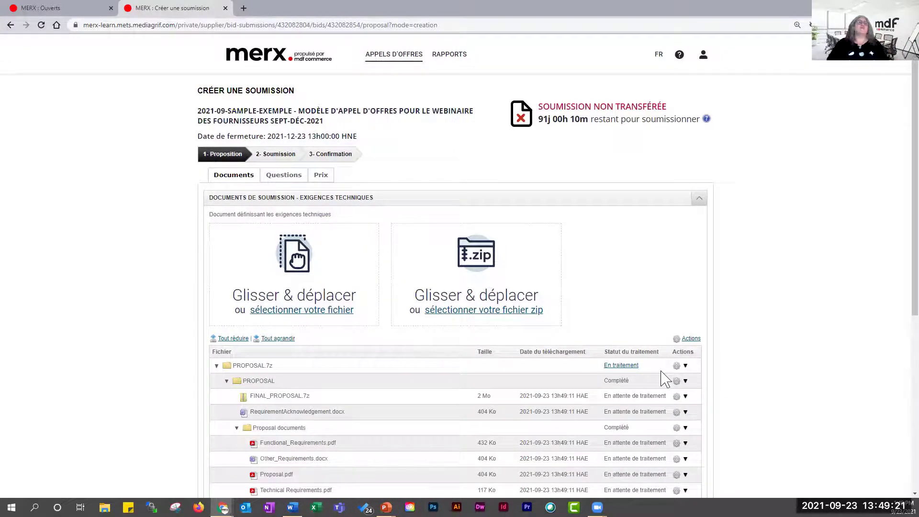
{"action": "left_click_drag", "start_coordinate": [544, 119], "coordinate": [592, 120]}
{"action": "left_click", "coordinate": [638, 118]}
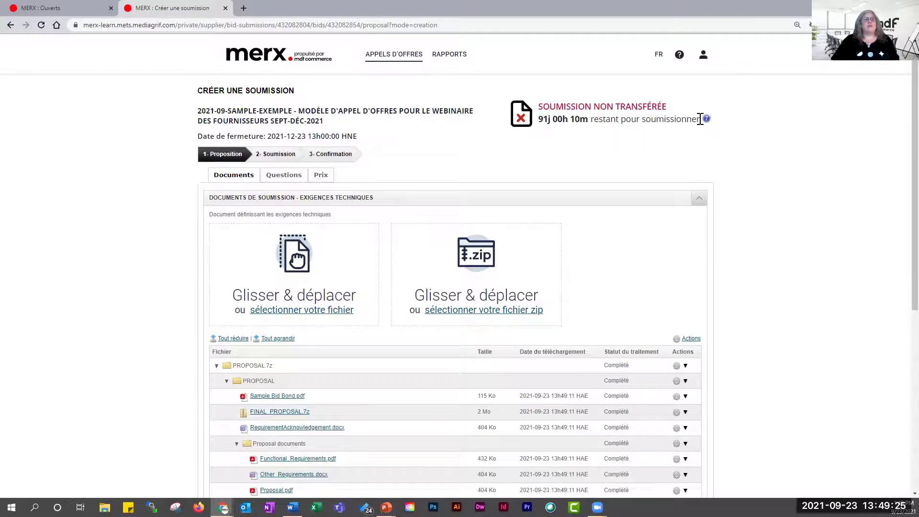
{"action": "mouse_move", "coordinate": [707, 120]}
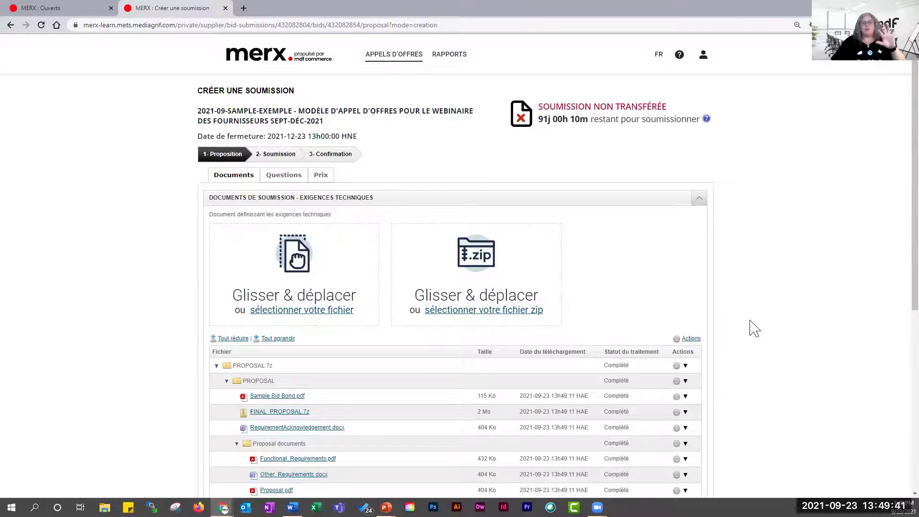
Review the extracted PROPOSAL folder and remove FINAL_PROPOSAL.7z from it.
{"action": "scroll", "coordinate": [747, 305], "scroll_direction": "down", "scroll_amount": 3}
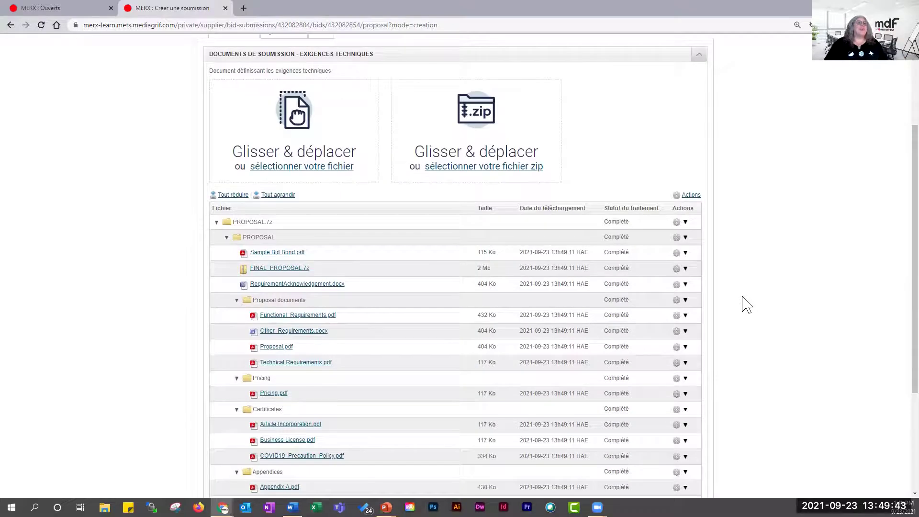
{"action": "left_click", "coordinate": [226, 237]}
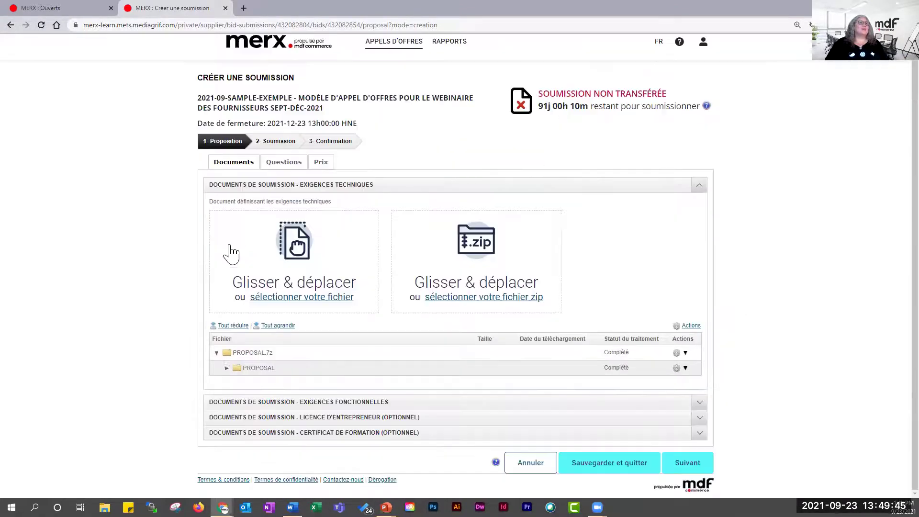
{"action": "left_click", "coordinate": [227, 368]}
{"action": "scroll", "coordinate": [239, 357], "scroll_direction": "down", "scroll_amount": 2}
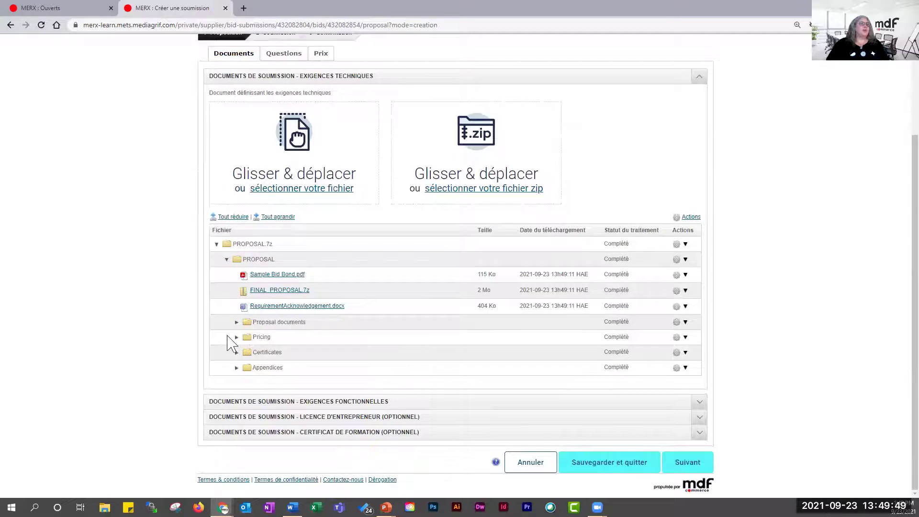
{"action": "left_click", "coordinate": [685, 292]}
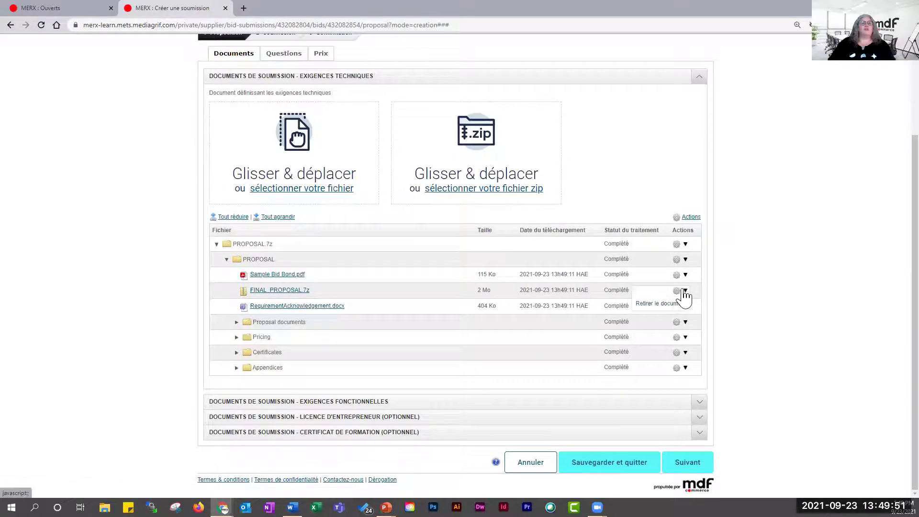
{"action": "left_click", "coordinate": [675, 305]}
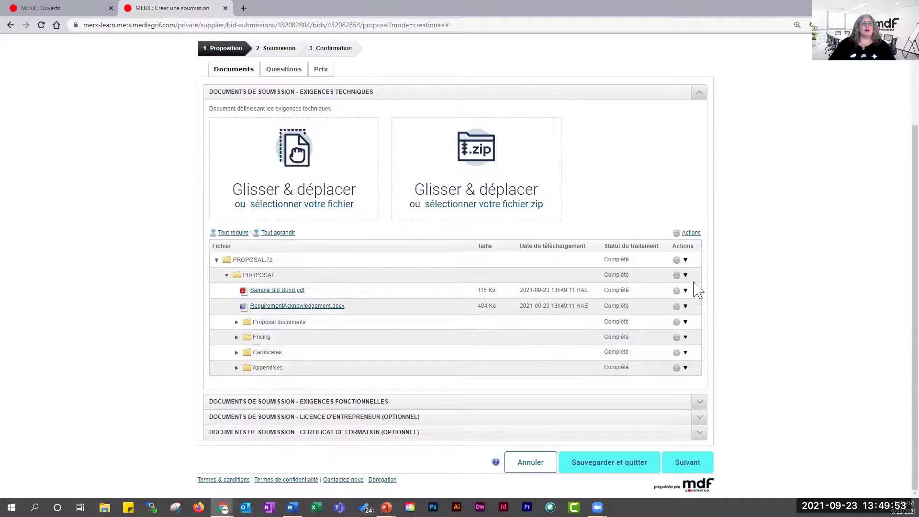
{"action": "double_click", "coordinate": [684, 245]}
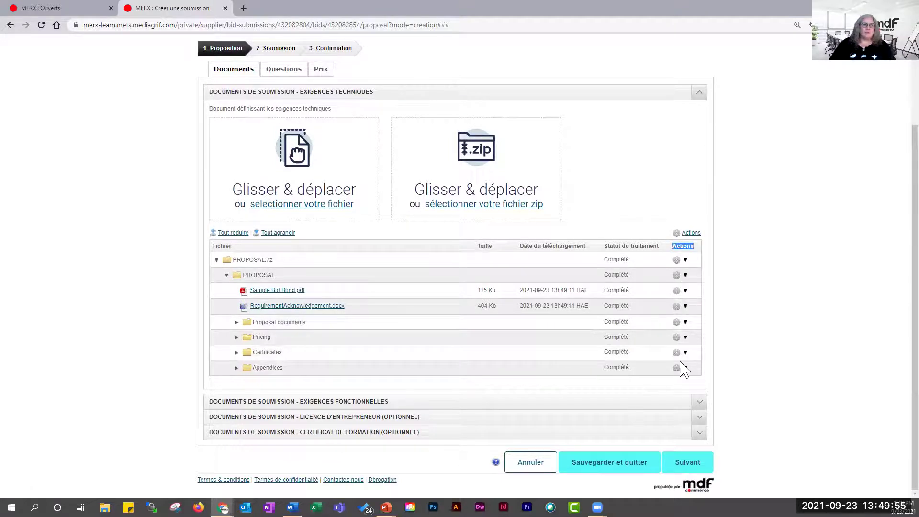
Close the Exigences techniques section and upload Functional_Requirements.pdf under Exigences fonctionnelles.
{"action": "left_click", "coordinate": [699, 96]}
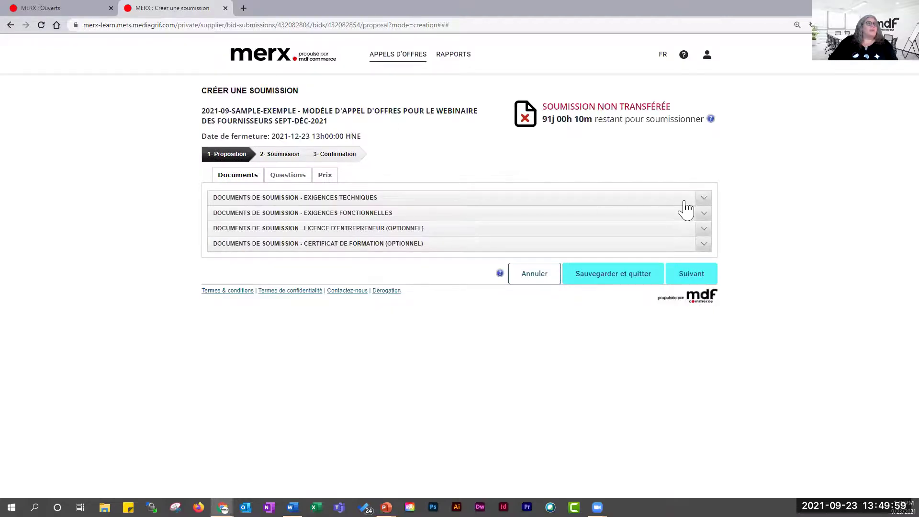
{"action": "left_click", "coordinate": [687, 214]}
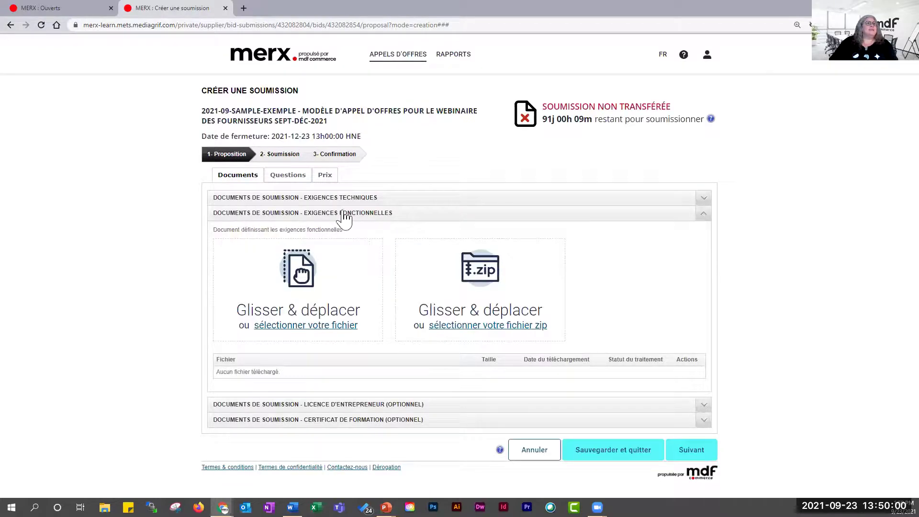
{"action": "left_click", "coordinate": [327, 327]}
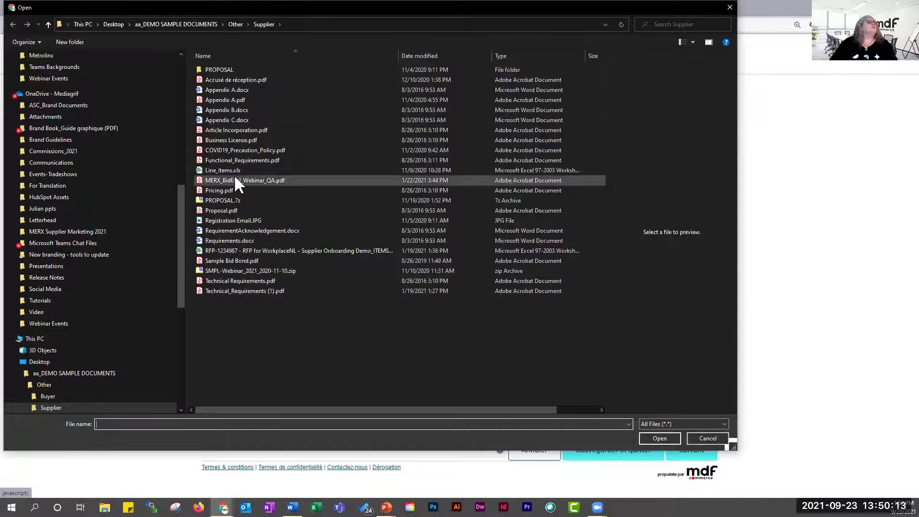
{"action": "left_click", "coordinate": [245, 158]}
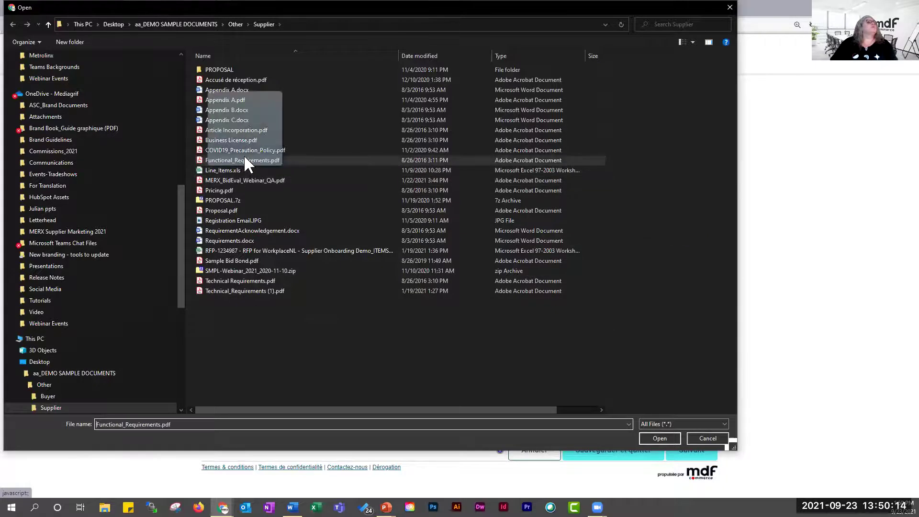
{"action": "left_click", "coordinate": [669, 435]}
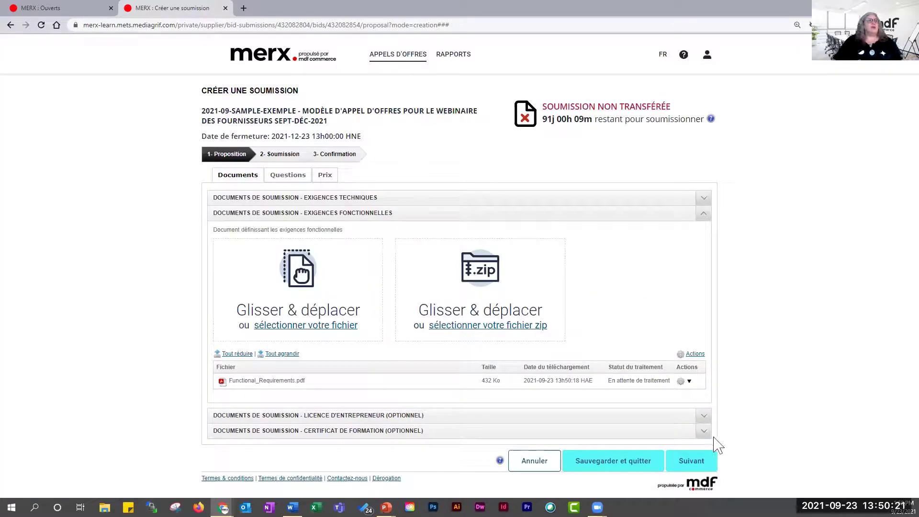
Examine the optional Licence d'entrepreneur and Certificat de formation upload sections, then collapse both.
{"action": "left_click", "coordinate": [705, 416]}
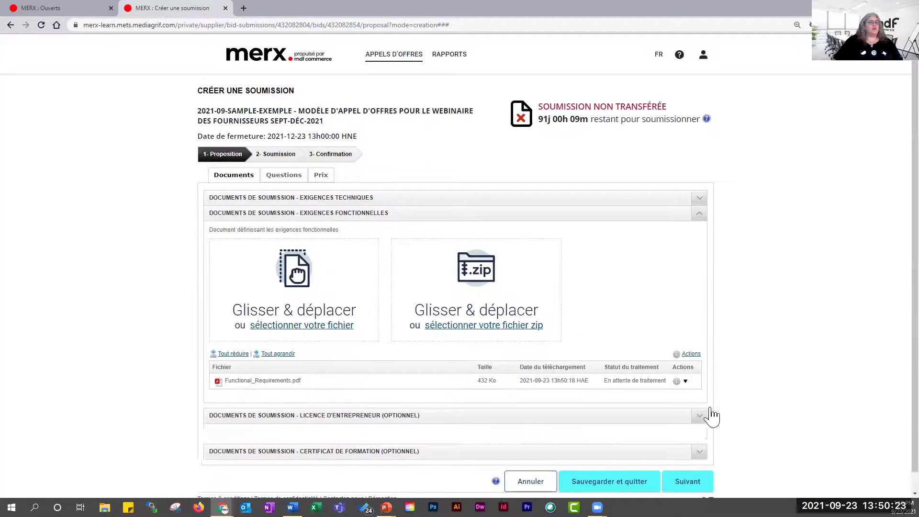
{"action": "scroll", "coordinate": [757, 398], "scroll_direction": "down", "scroll_amount": 3}
{"action": "scroll", "coordinate": [718, 383], "scroll_direction": "down", "scroll_amount": 1}
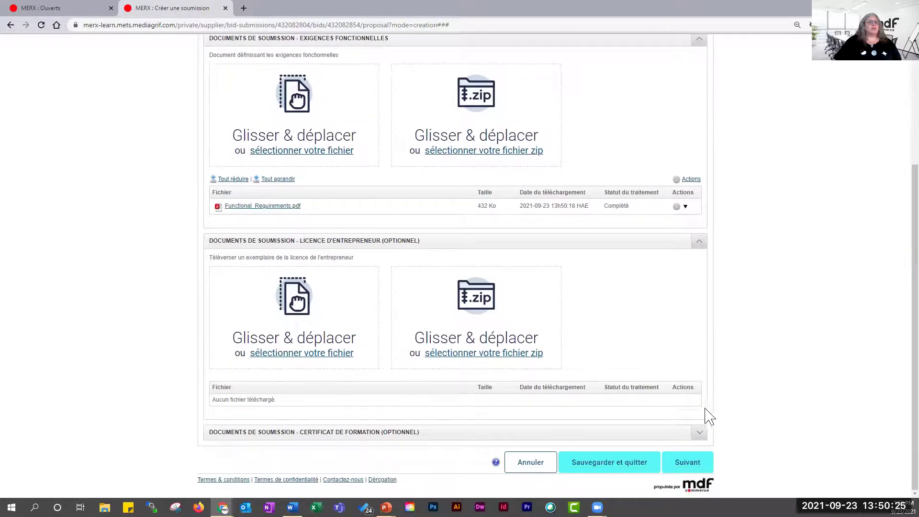
{"action": "left_click", "coordinate": [700, 433]}
{"action": "left_click_drag", "start_coordinate": [313, 433], "coordinate": [431, 436]}
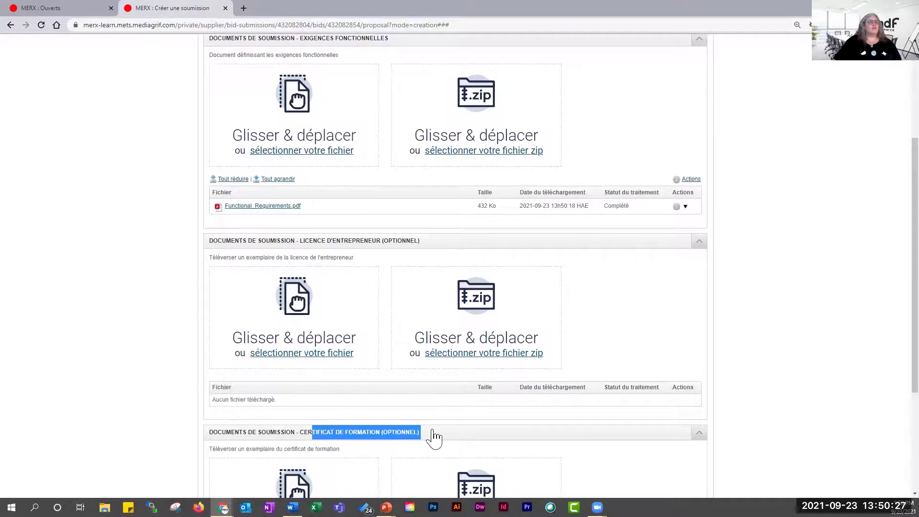
{"action": "scroll", "coordinate": [434, 437], "scroll_direction": "down", "scroll_amount": 4}
{"action": "left_click", "coordinate": [700, 257]}
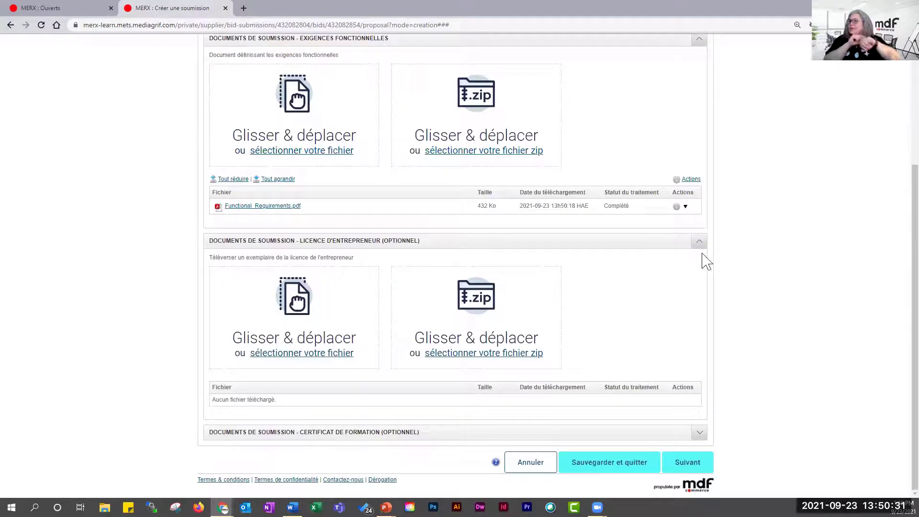
{"action": "left_click", "coordinate": [699, 241]}
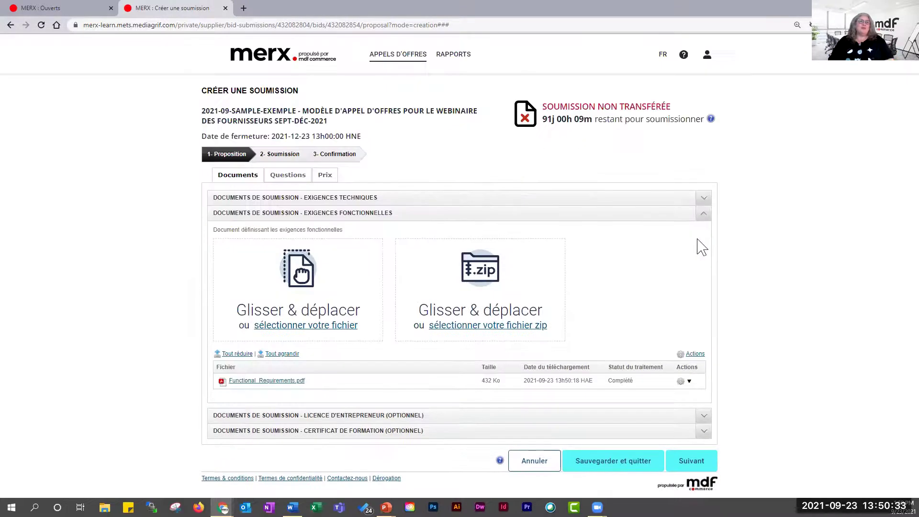
Continue to the mandatory questions and answer the Condition Spéciale question with "Non.".
{"action": "left_click", "coordinate": [700, 462]}
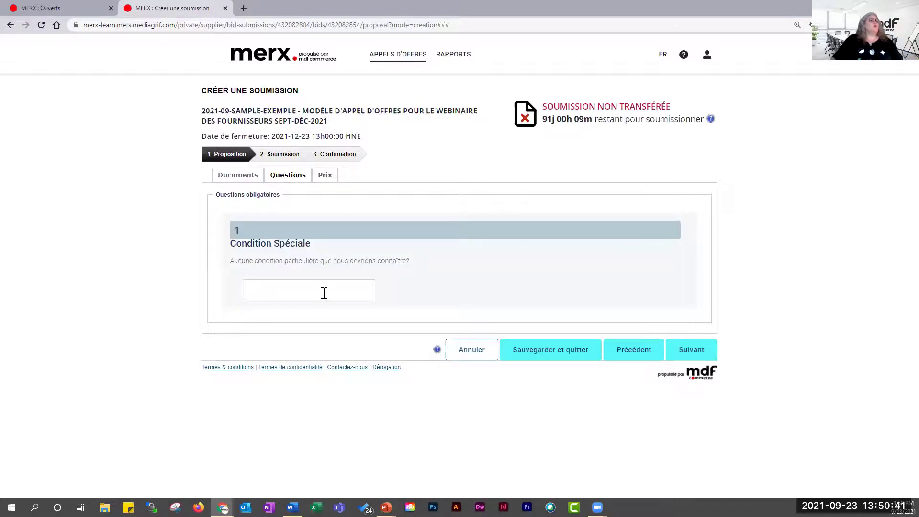
{"action": "left_click_drag", "start_coordinate": [241, 194], "coordinate": [272, 194]}
{"action": "left_click_drag", "start_coordinate": [236, 244], "coordinate": [464, 255]}
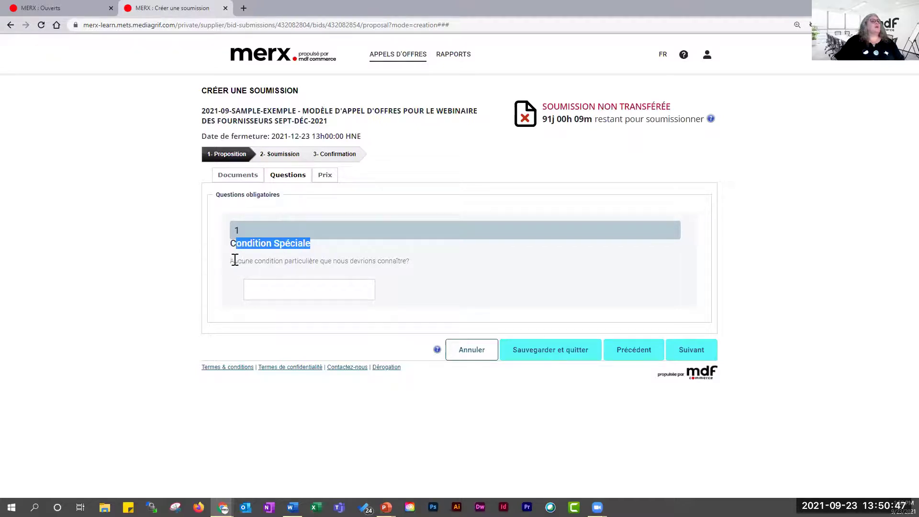
{"action": "left_click_drag", "start_coordinate": [233, 261], "coordinate": [413, 263]}
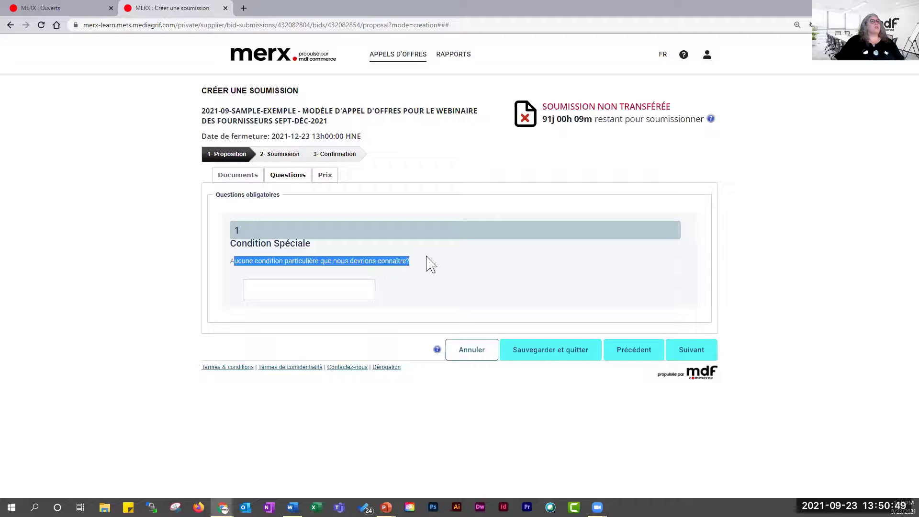
{"action": "left_click", "coordinate": [351, 294]}
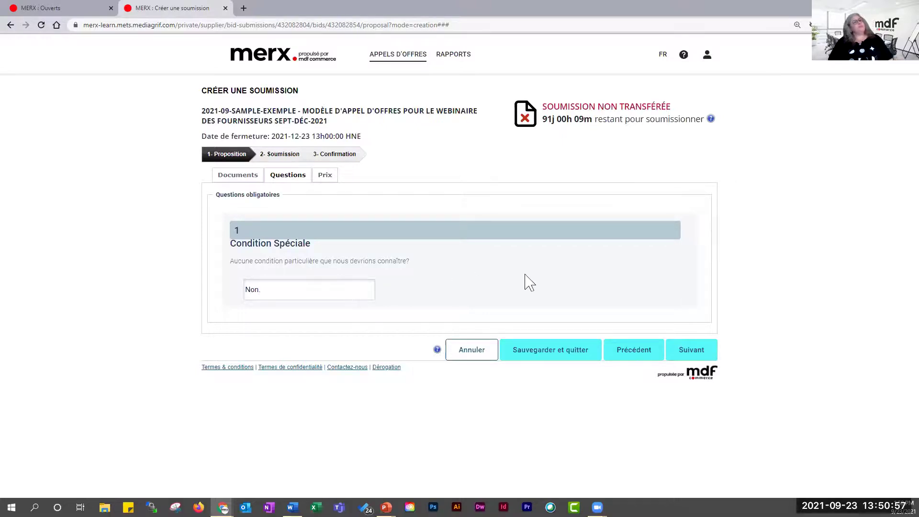
Read the pricing instruction in the Prix section and return to the Documents section.
{"action": "left_click", "coordinate": [696, 356]}
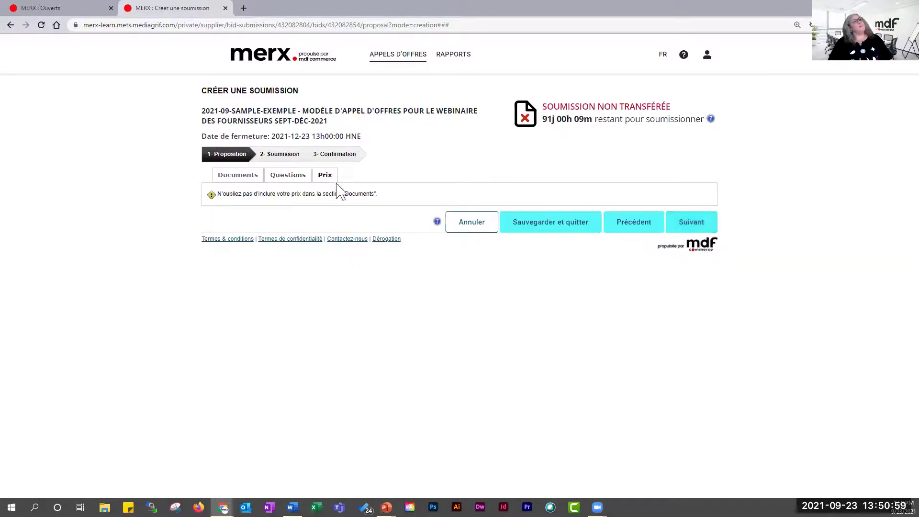
{"action": "left_click_drag", "start_coordinate": [219, 195], "coordinate": [398, 195]}
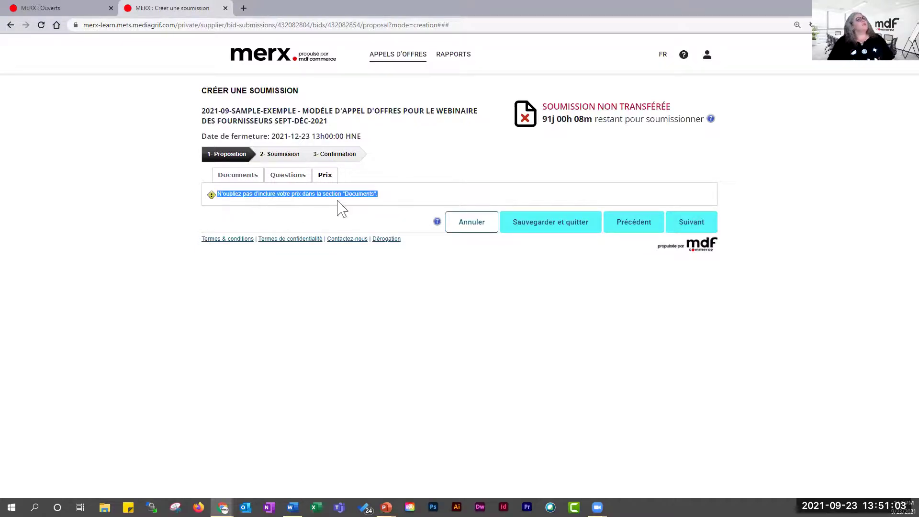
{"action": "left_click", "coordinate": [240, 179]}
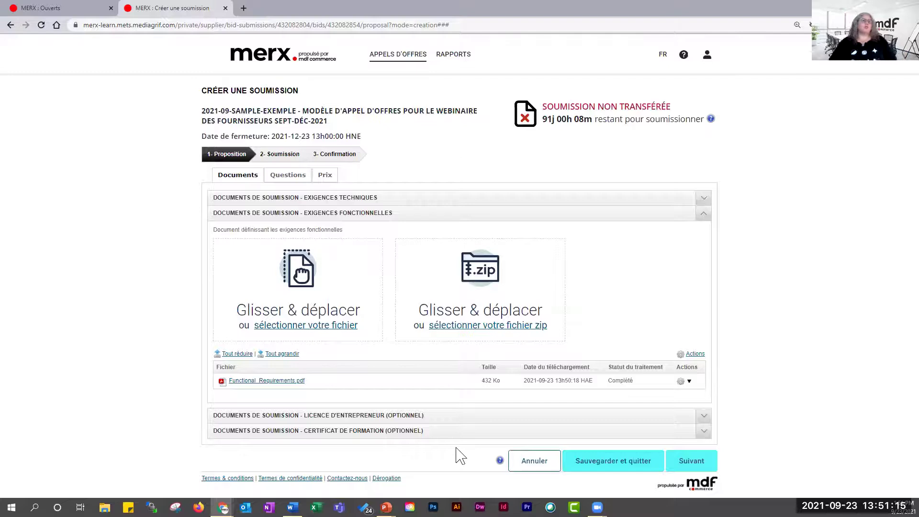
Advance the bid through the Documents, Questions and Prix sections to the Soumission stage.
{"action": "left_click", "coordinate": [692, 461]}
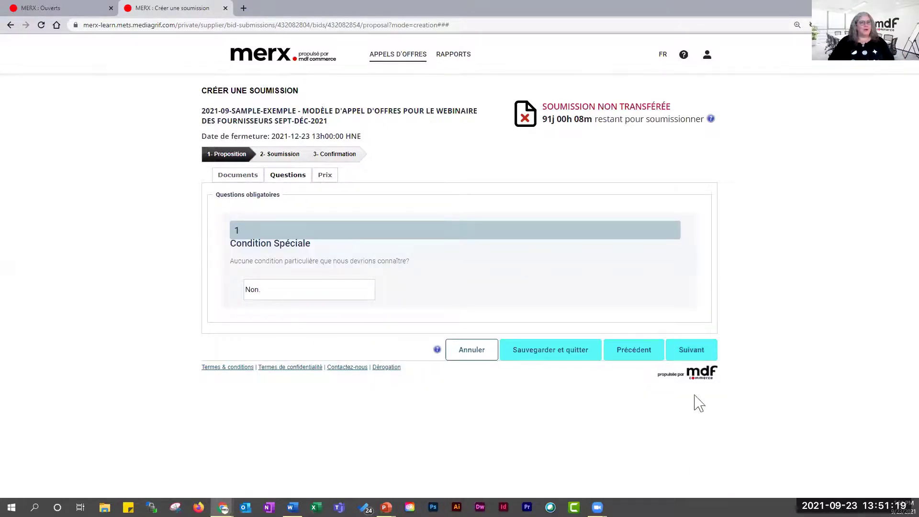
{"action": "left_click", "coordinate": [692, 354]}
{"action": "left_click", "coordinate": [692, 225]}
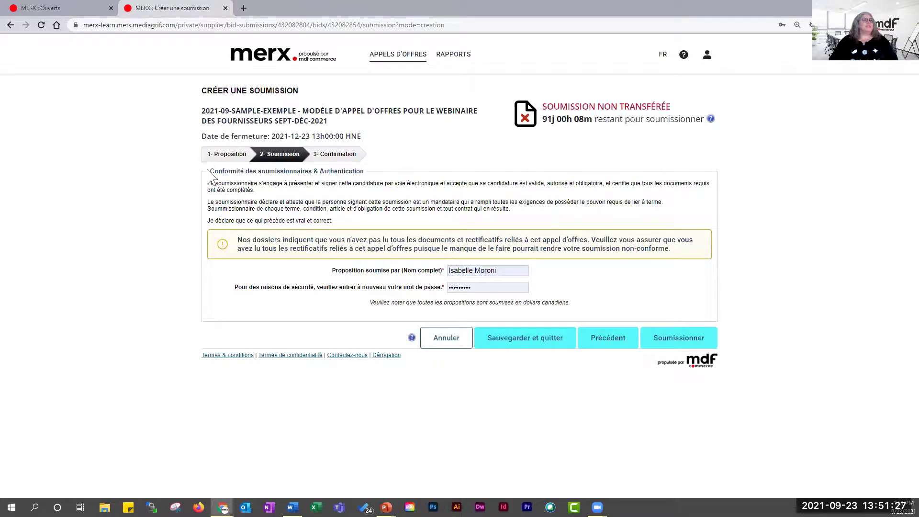
Review the bidder conformity declaration, the notice about documents and amendments, and the submitter's full name and password fields.
{"action": "left_click_drag", "start_coordinate": [209, 178], "coordinate": [381, 174]}
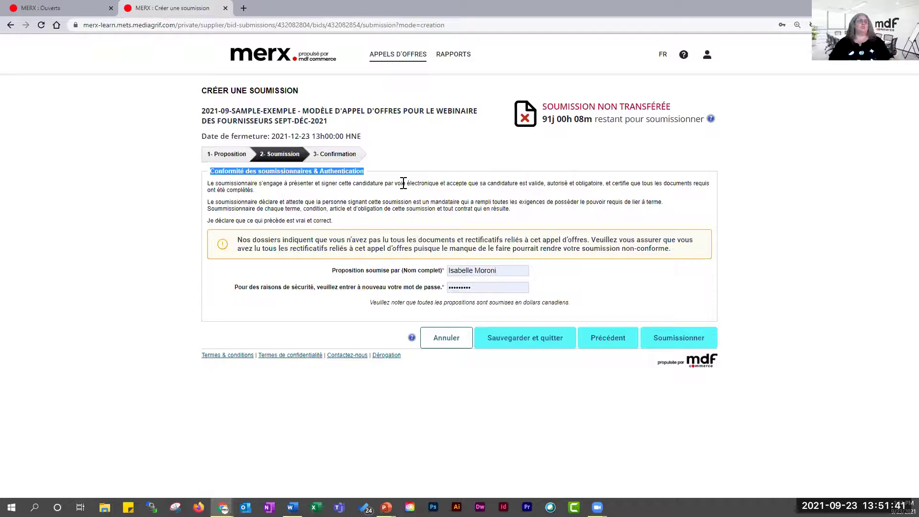
{"action": "left_click", "coordinate": [241, 237]}
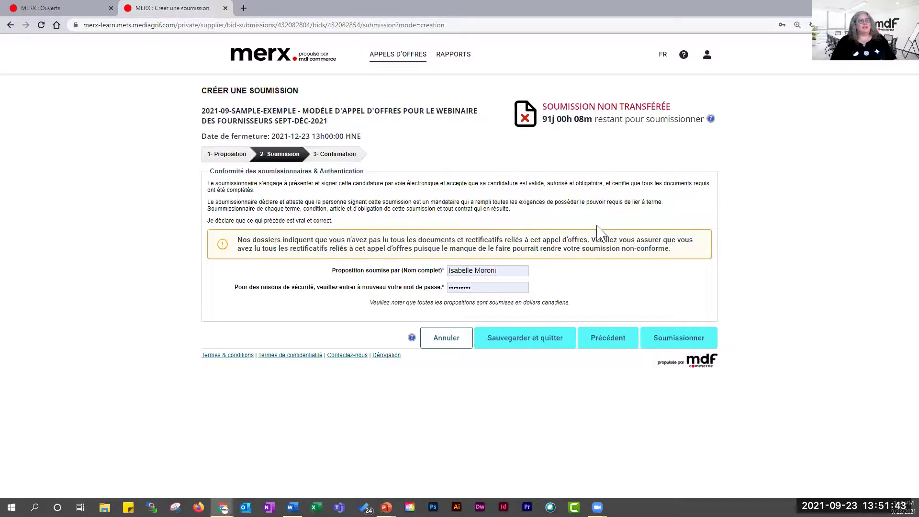
{"action": "triple_click", "coordinate": [623, 242]}
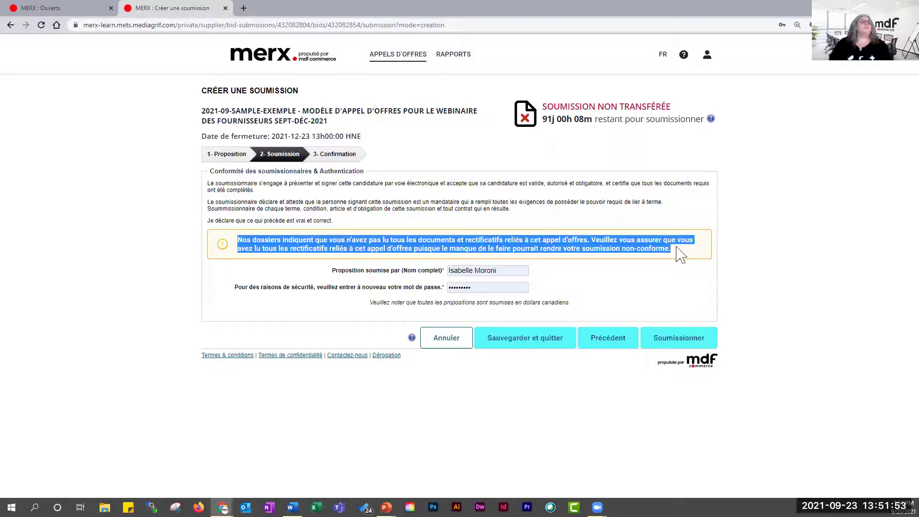
{"action": "left_click", "coordinate": [388, 272]}
{"action": "triple_click", "coordinate": [388, 271]}
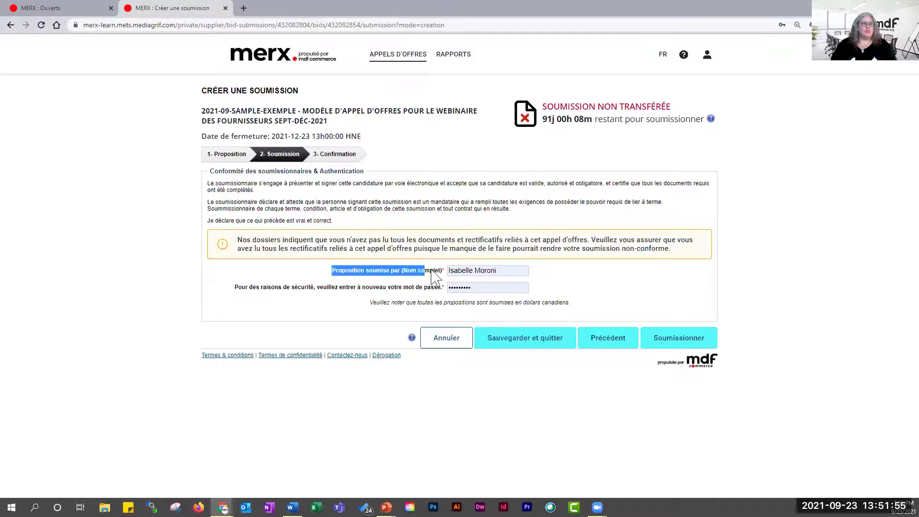
{"action": "left_click", "coordinate": [484, 271]}
{"action": "left_click", "coordinate": [432, 285]}
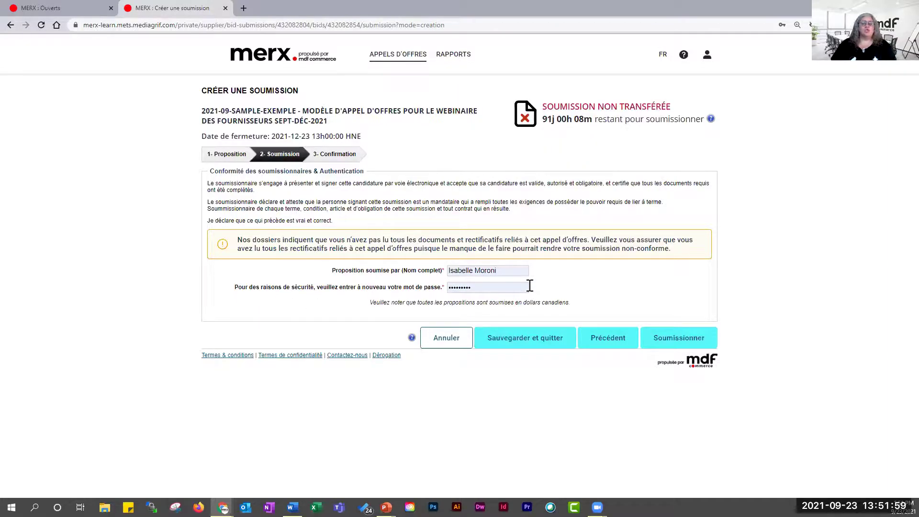
{"action": "left_click_drag", "start_coordinate": [530, 286], "coordinate": [698, 328]}
{"action": "left_click", "coordinate": [712, 312]}
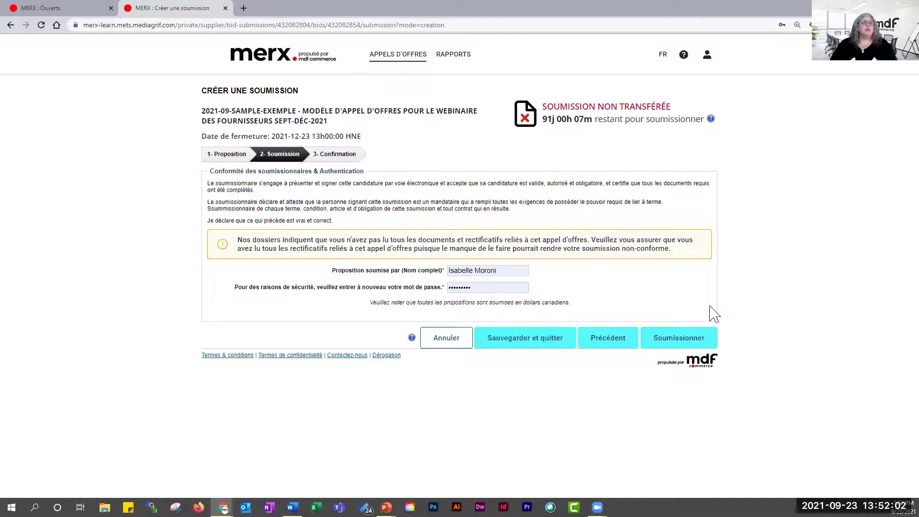
Submit the bid to the buyer and review the confirmation's submission date, confirmation number and PDF download option.
{"action": "left_click", "coordinate": [672, 352]}
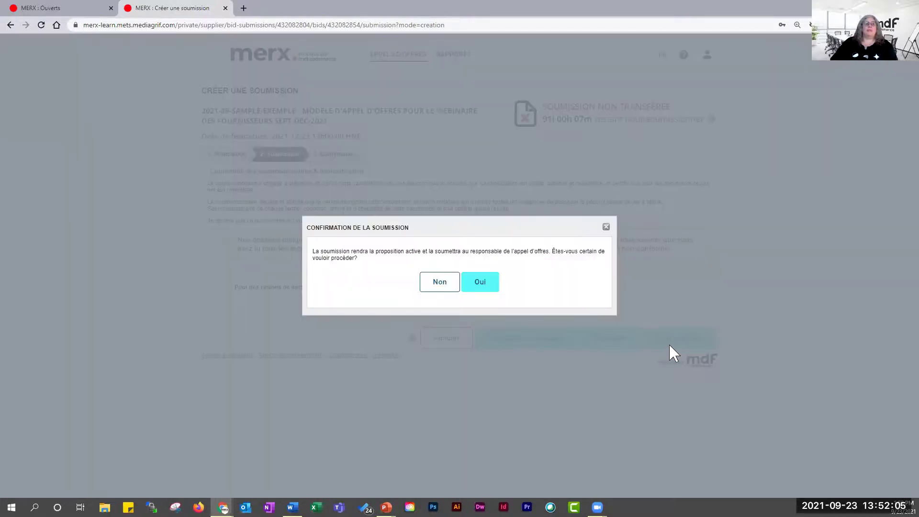
{"action": "left_click", "coordinate": [479, 288]}
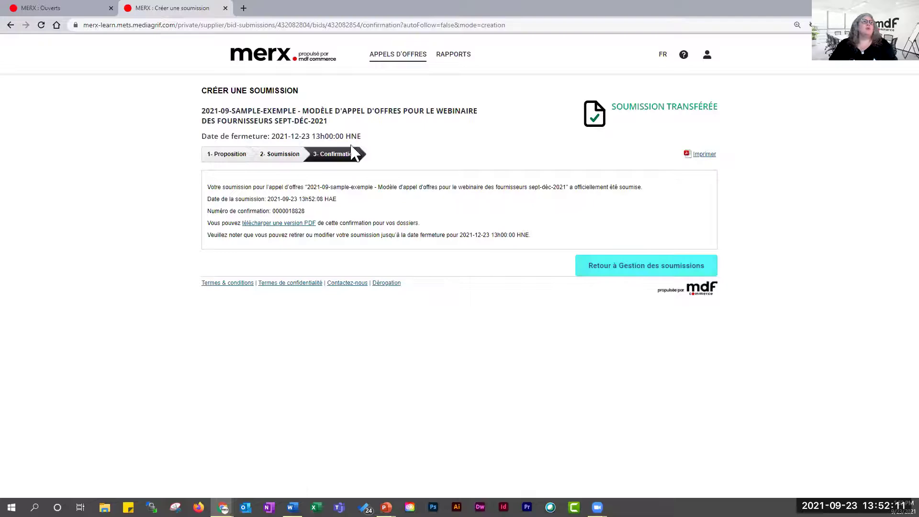
{"action": "left_click_drag", "start_coordinate": [207, 187], "coordinate": [353, 205]}
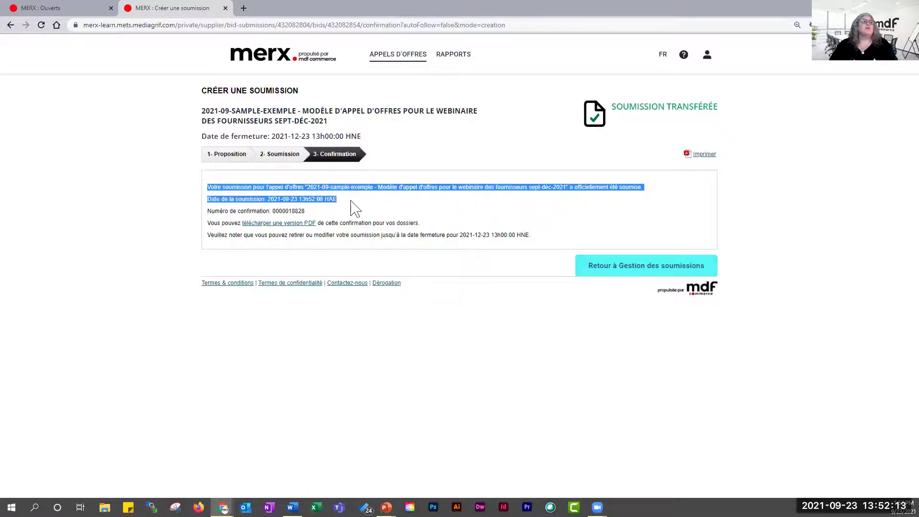
{"action": "double_click", "coordinate": [293, 200]}
{"action": "left_click_drag", "start_coordinate": [268, 199], "coordinate": [336, 200]}
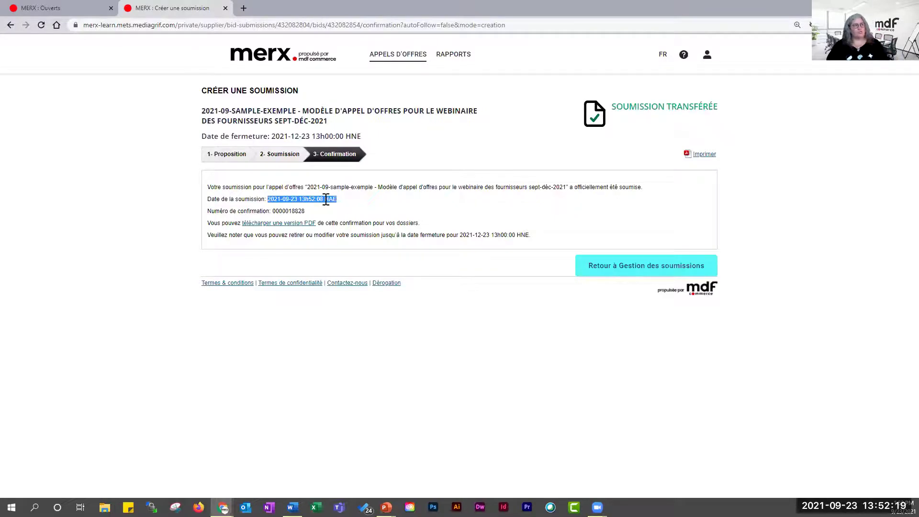
{"action": "double_click", "coordinate": [291, 211]}
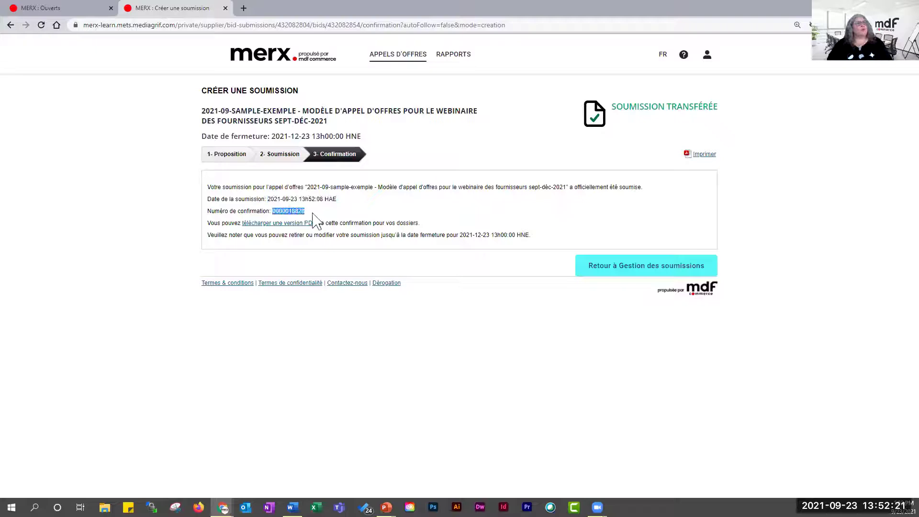
{"action": "key", "text": "ctrl+plus"}
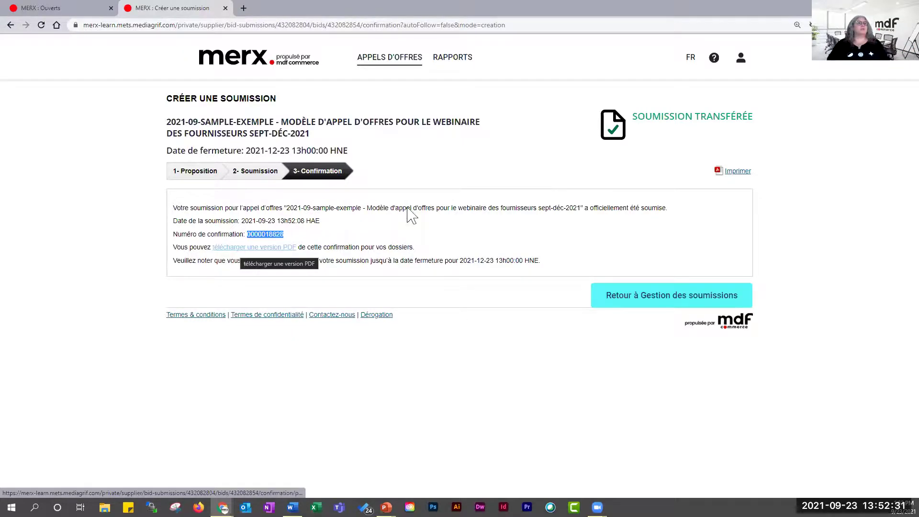
{"action": "left_click", "coordinate": [502, 235]}
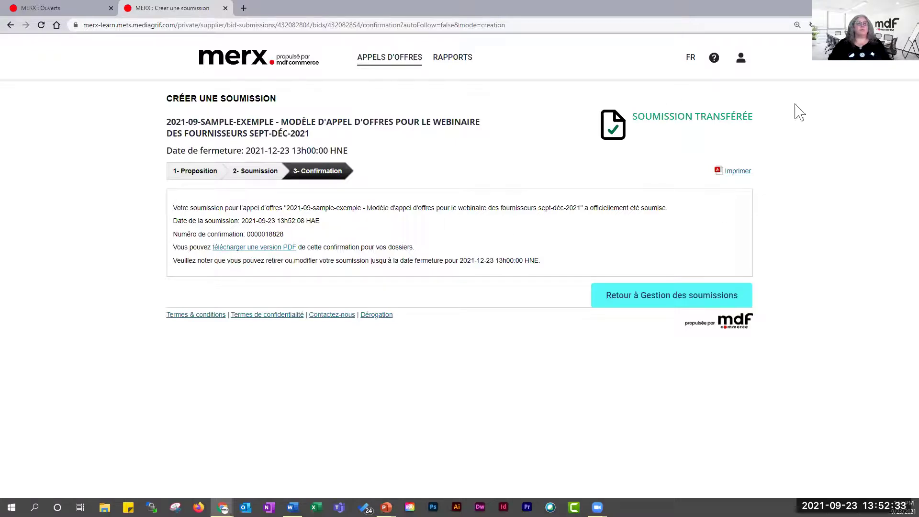
Return to Gestion des soumissions and check the actions available for the closed 2021-08-sample-exemple bid.
{"action": "left_click", "coordinate": [705, 296]}
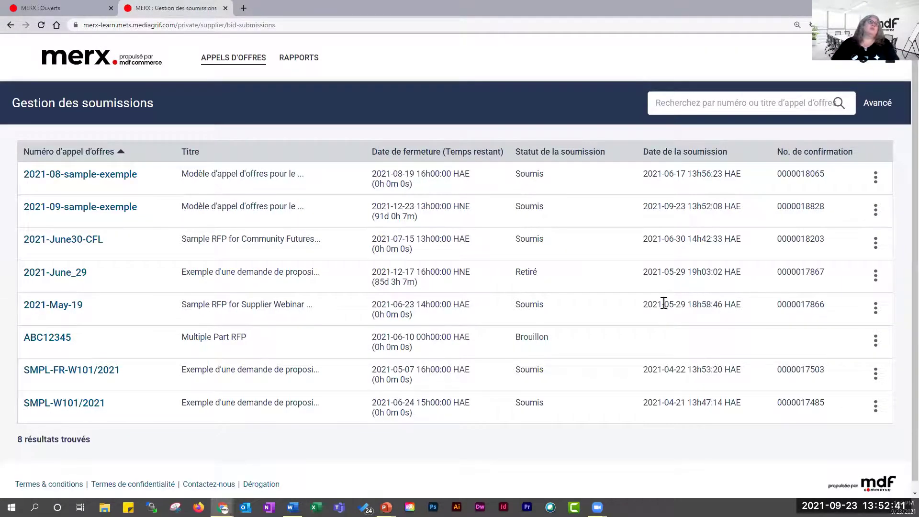
{"action": "double_click", "coordinate": [87, 102]}
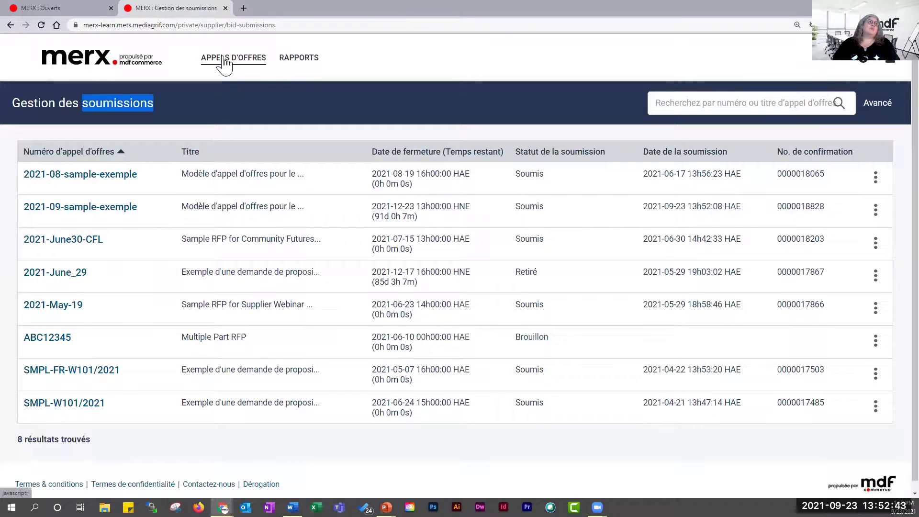
{"action": "mouse_move", "coordinate": [215, 57]}
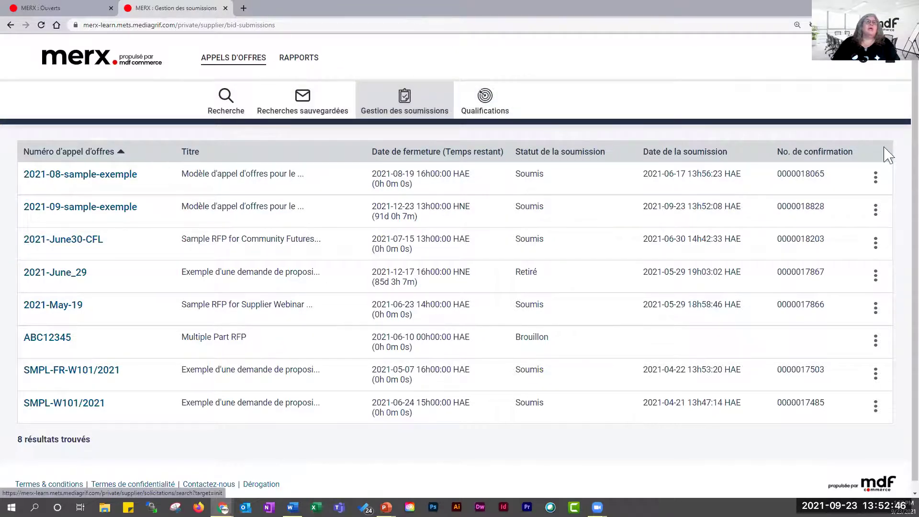
{"action": "left_click", "coordinate": [876, 178]}
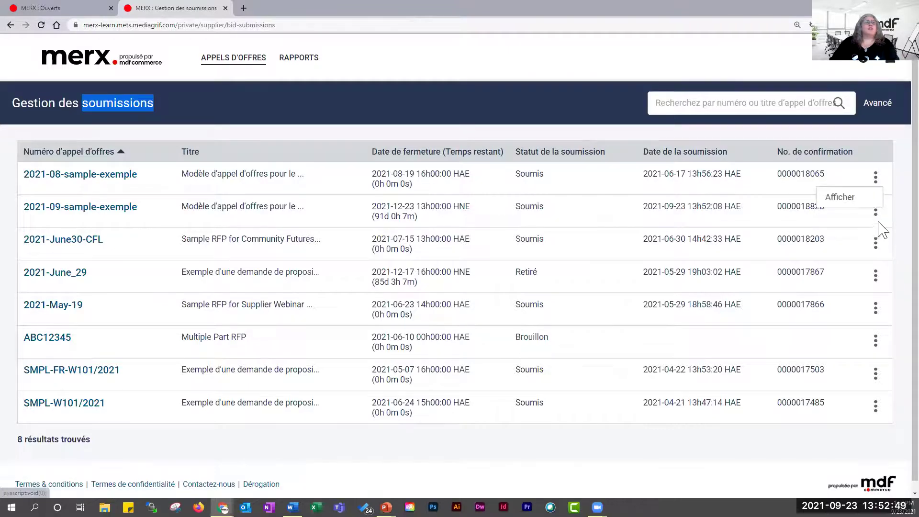
{"action": "left_click", "coordinate": [887, 203]}
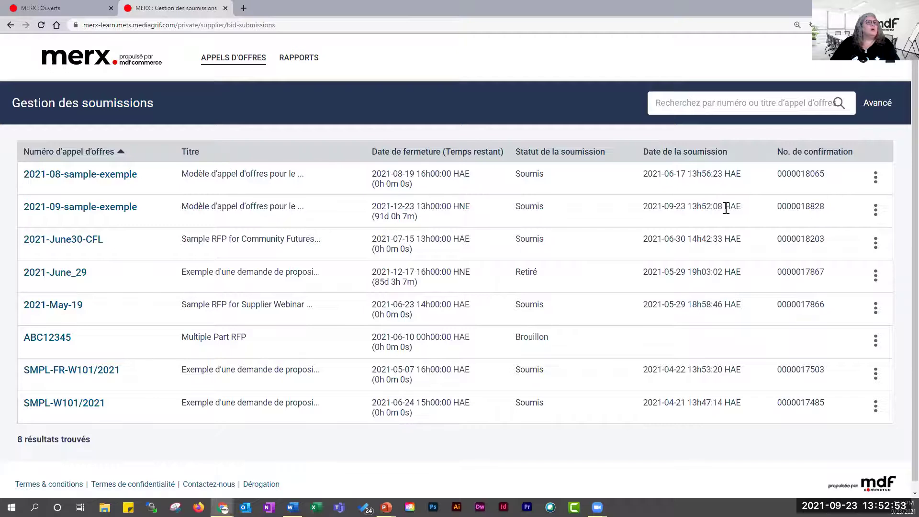
Open the withdrawal form for the 2021-09-sample-exemple bid and leave it without withdrawing the bid.
{"action": "left_click", "coordinate": [878, 213]}
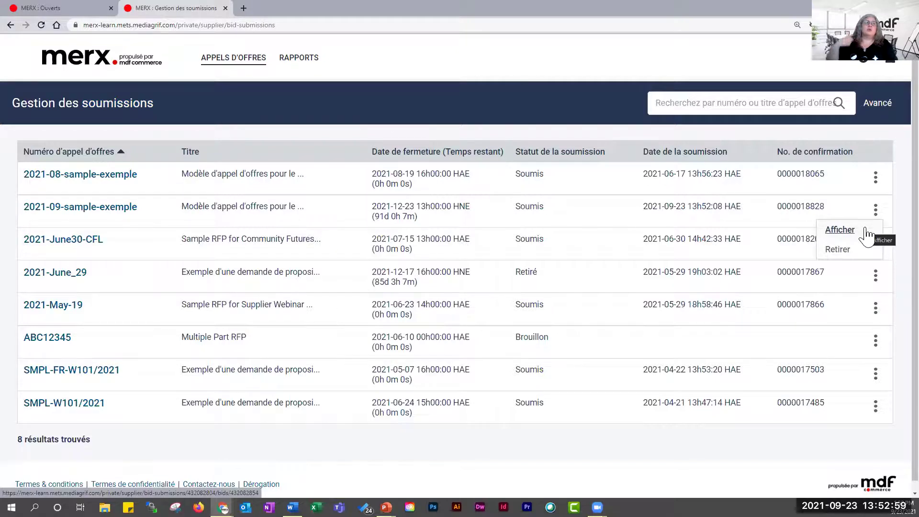
{"action": "left_click", "coordinate": [839, 250]}
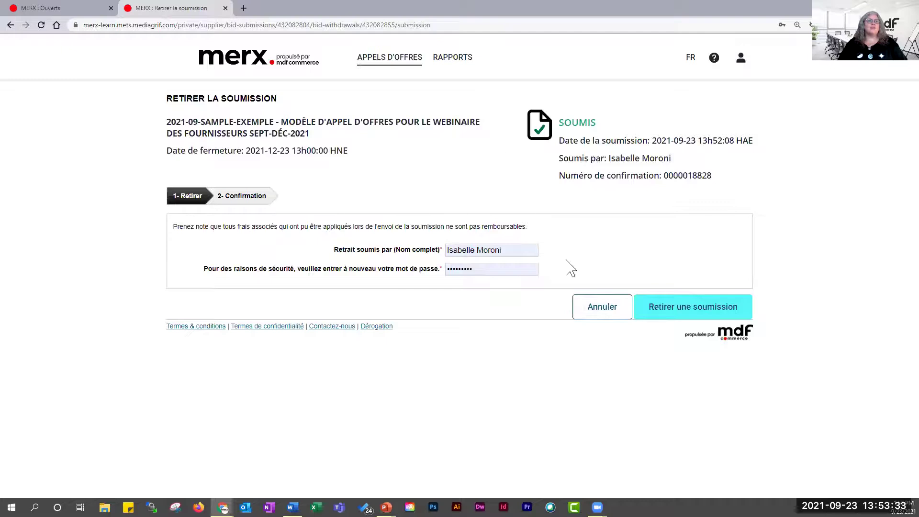
{"action": "left_click", "coordinate": [624, 319]}
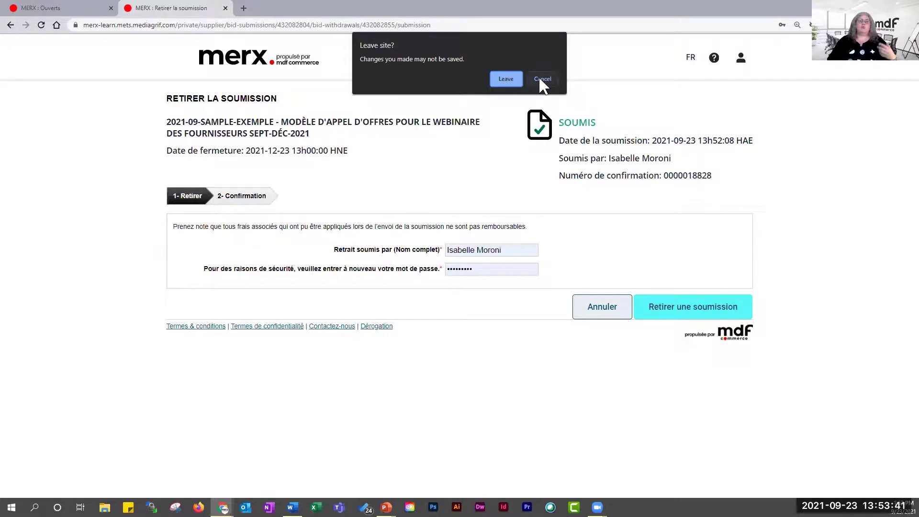
{"action": "left_click", "coordinate": [510, 79]}
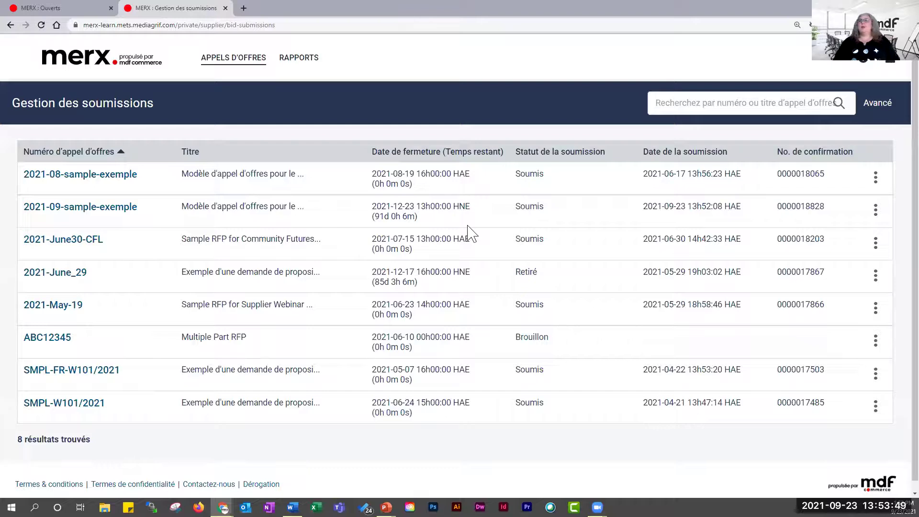
Open the tender search page listing all open tenders.
{"action": "left_click", "coordinate": [223, 60]}
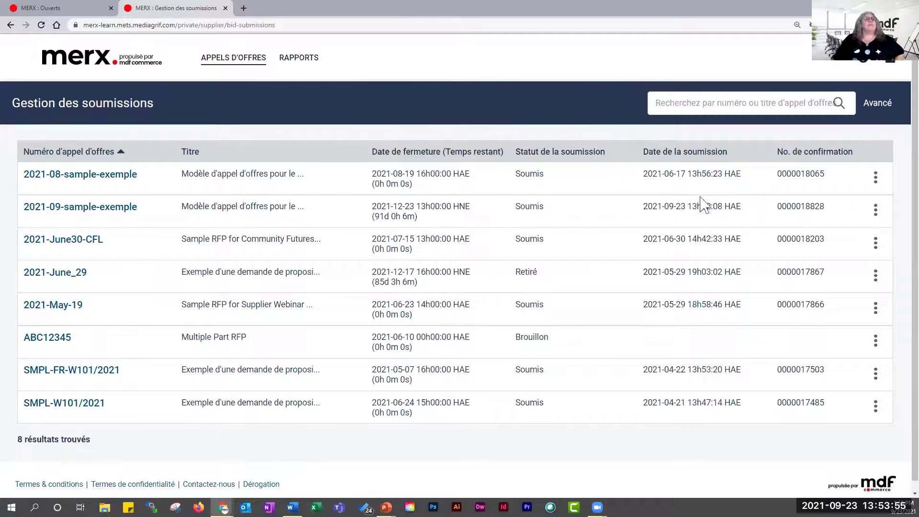
{"action": "left_click", "coordinate": [226, 60]}
{"action": "left_click", "coordinate": [226, 101]}
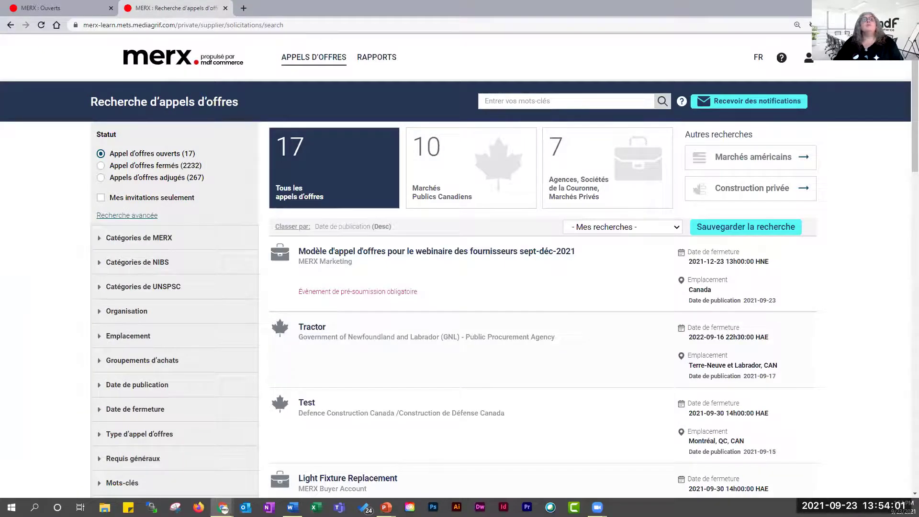
Switch to the PowerPoint slide show and advance to the "Conseils pour le succès" slide.
{"action": "key", "text": "alt+Tab"}
{"action": "left_click", "coordinate": [543, 363]}
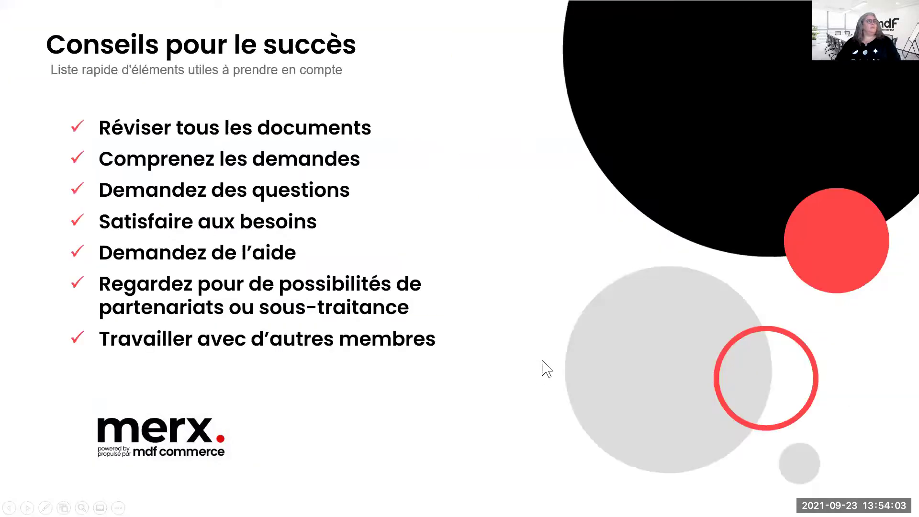